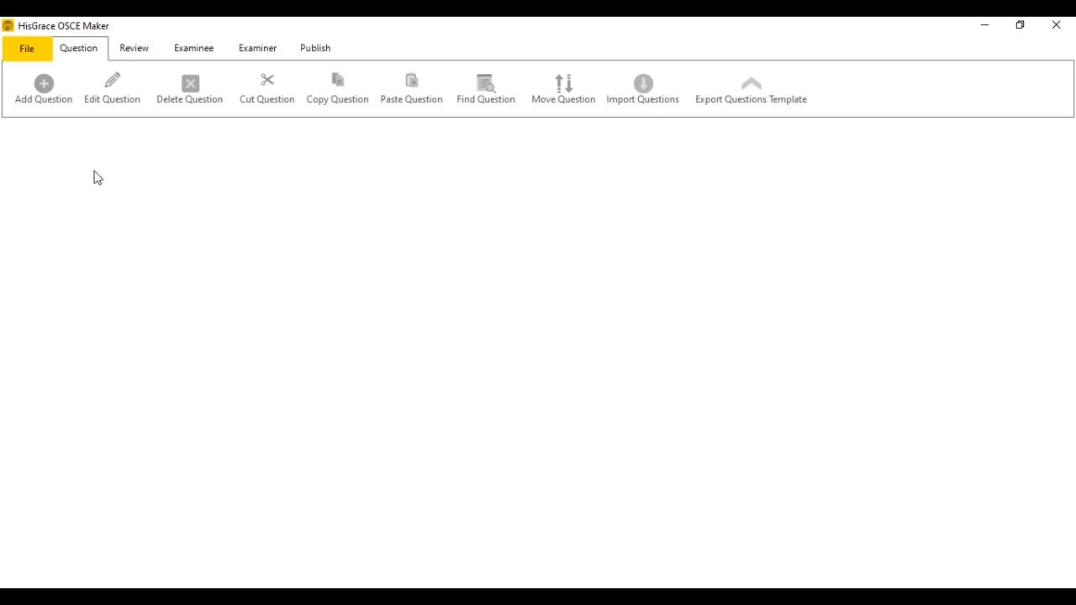
Start a new OSCE and add a station named Question Station 1.
left_click(32, 50)
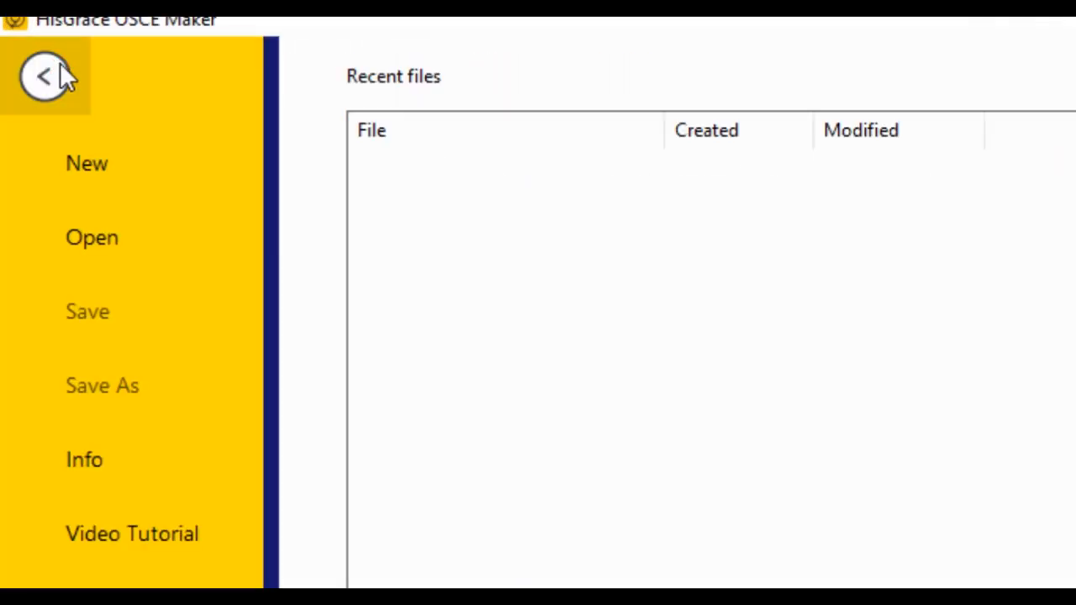
left_click(80, 167)
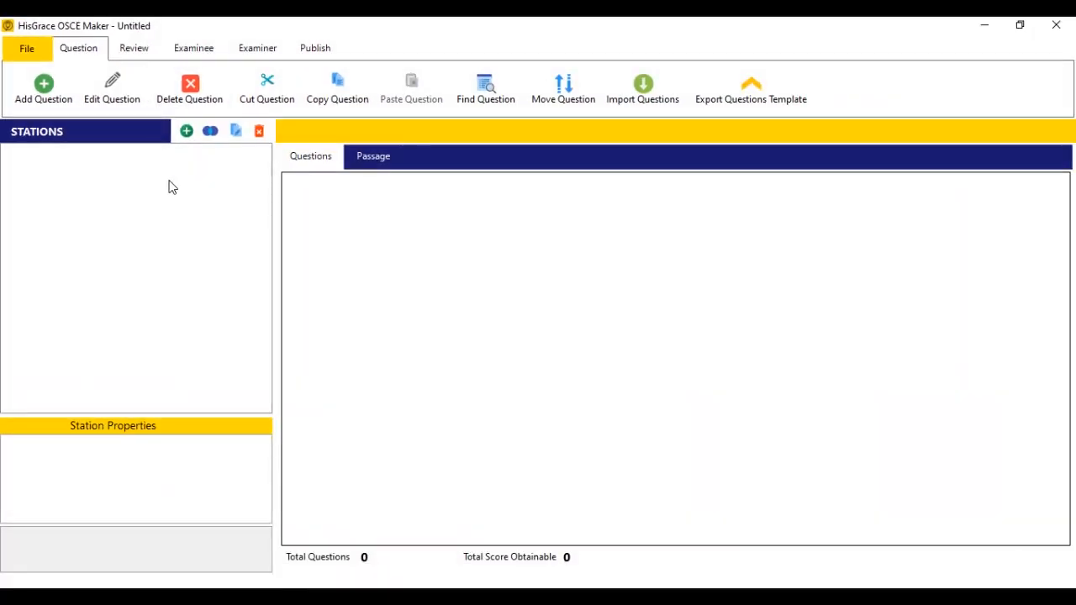
left_click(186, 131)
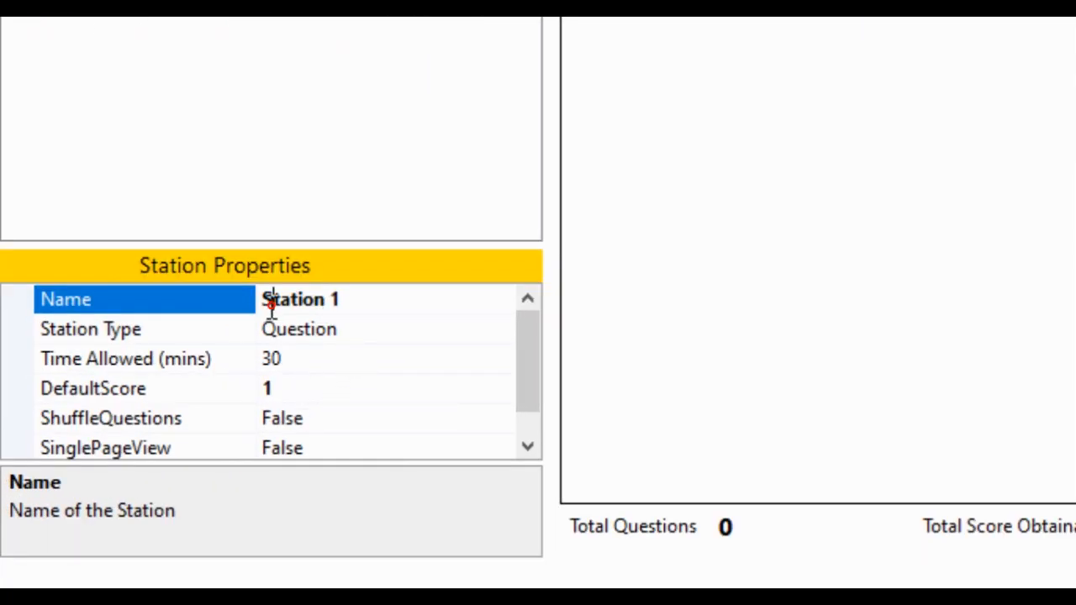
left_click(271, 301)
type("Question")
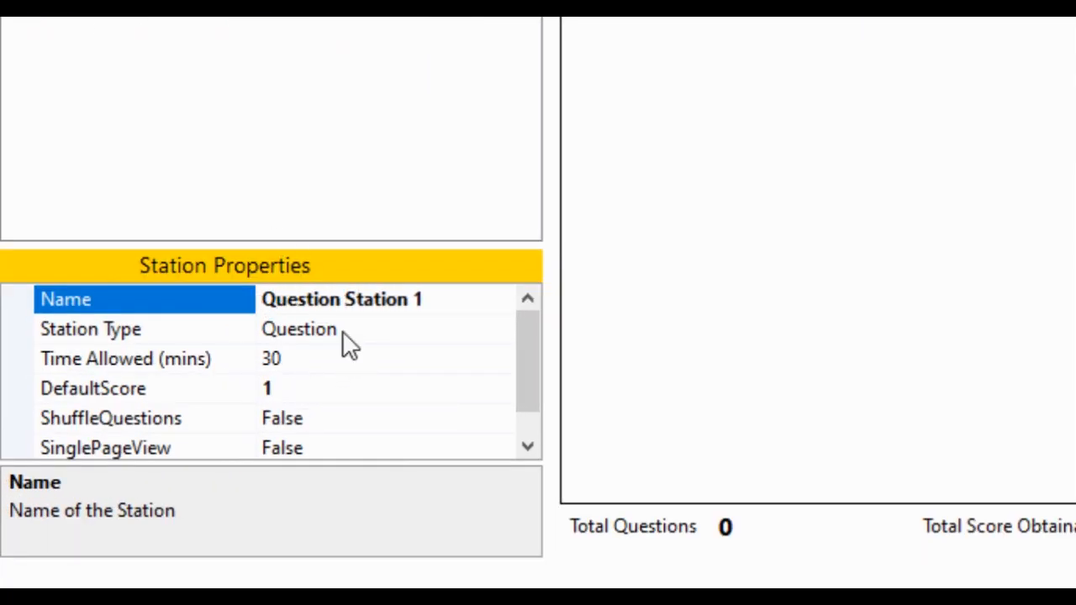
Keep the station as Question type with 30 minutes allowed, default score 1 and single-page view.
left_click(455, 337)
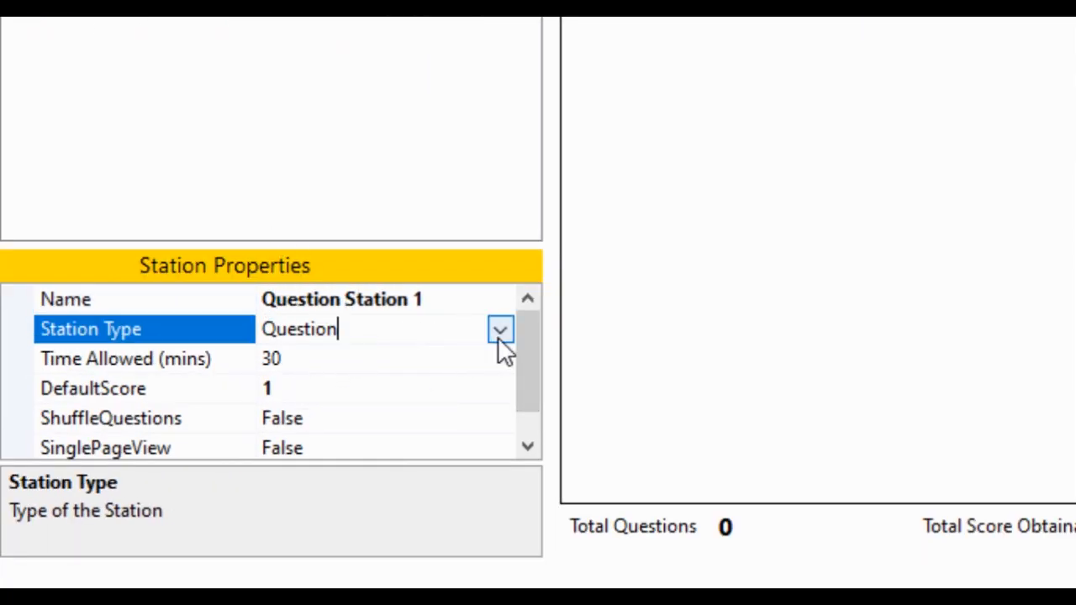
left_click(500, 336)
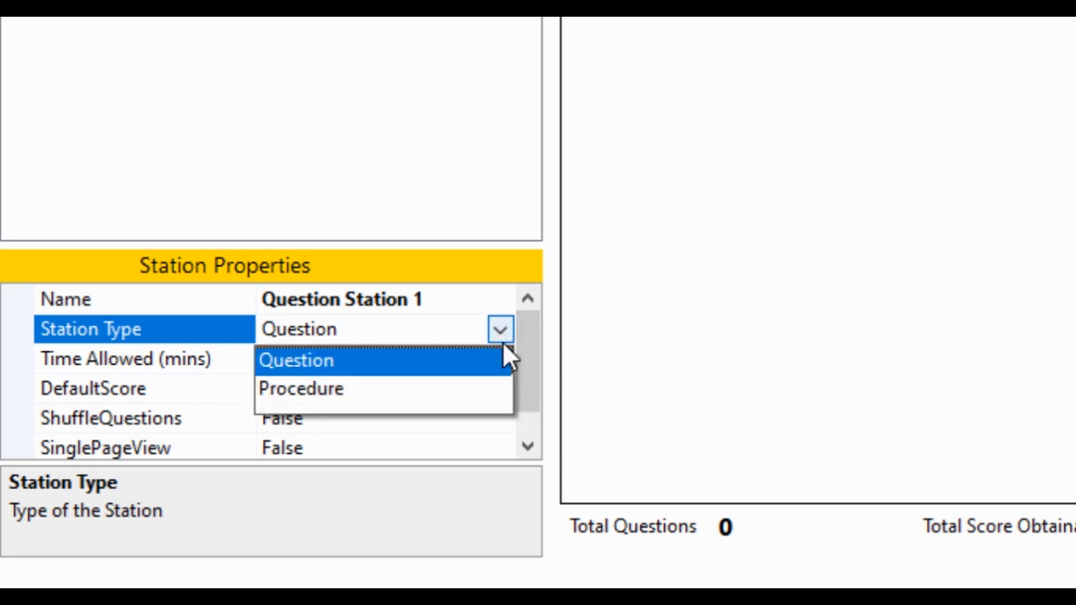
left_click(502, 341)
left_click(367, 356)
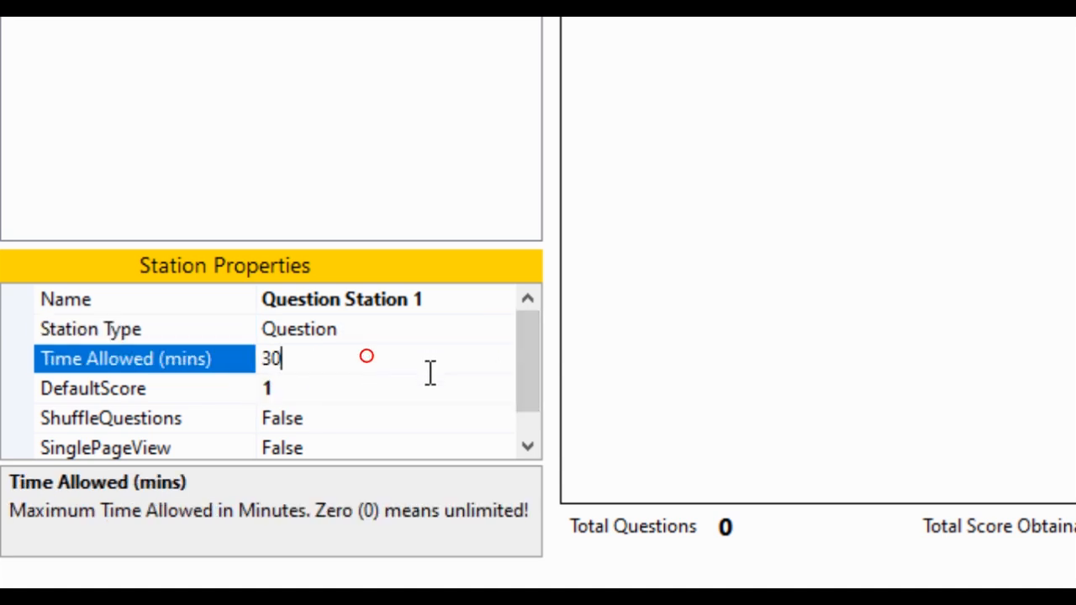
left_click(409, 399)
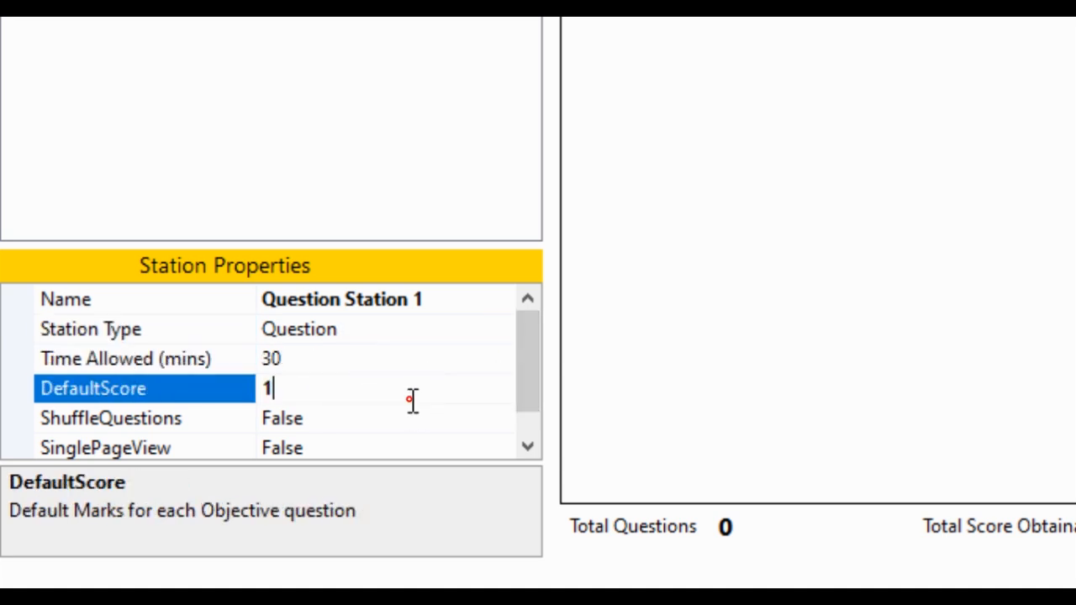
left_click(540, 402)
left_click_drag(533, 403, 530, 430)
left_click(506, 415)
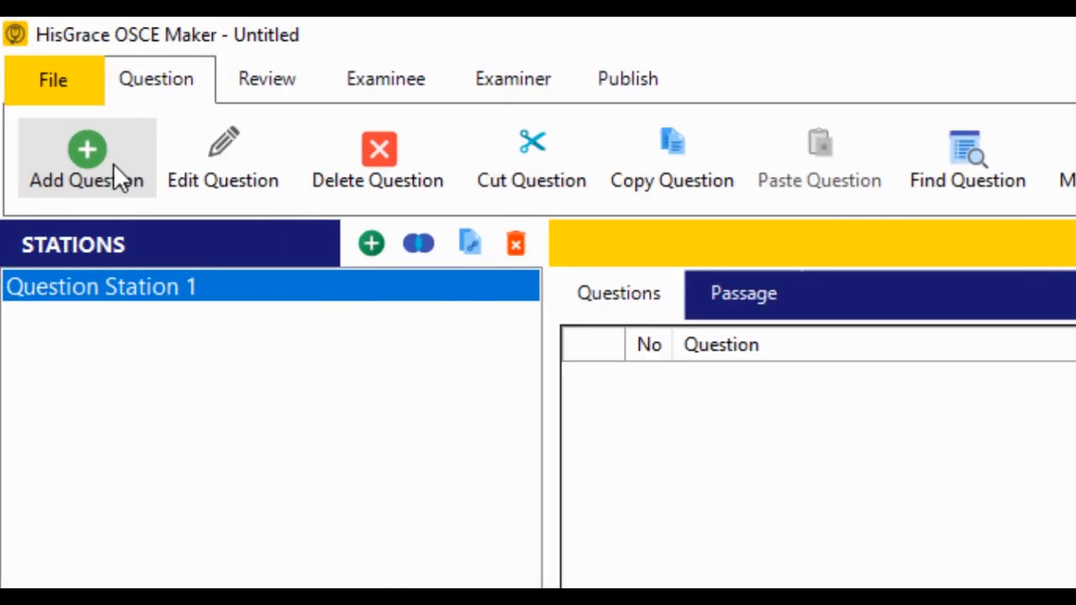
left_click(111, 162)
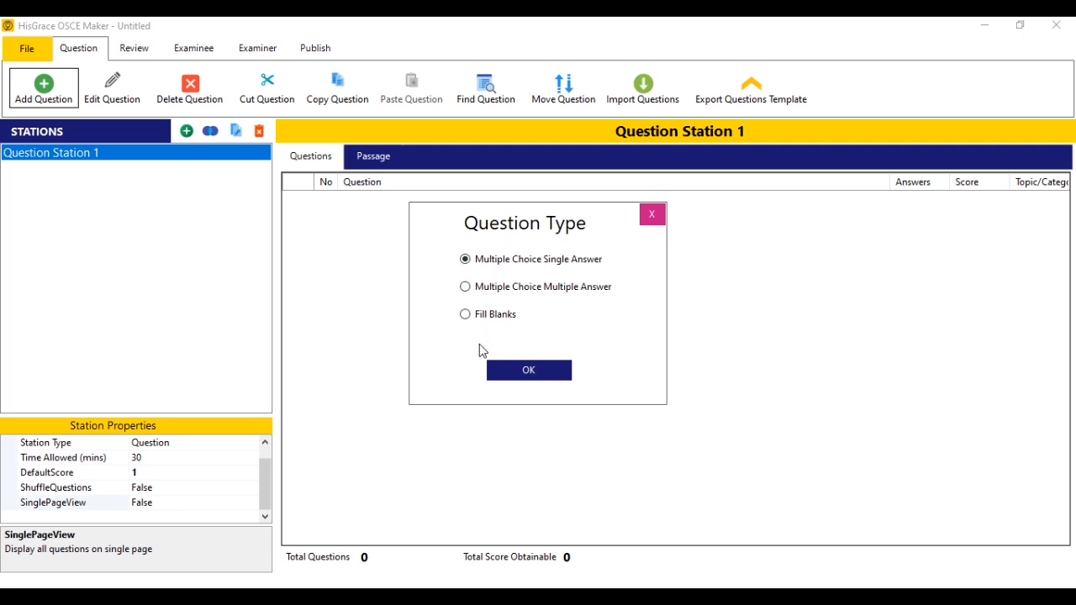
Create a single-answer kidney-function question with answers Filter, Regulate, Produce and Sieve.
left_click(507, 379)
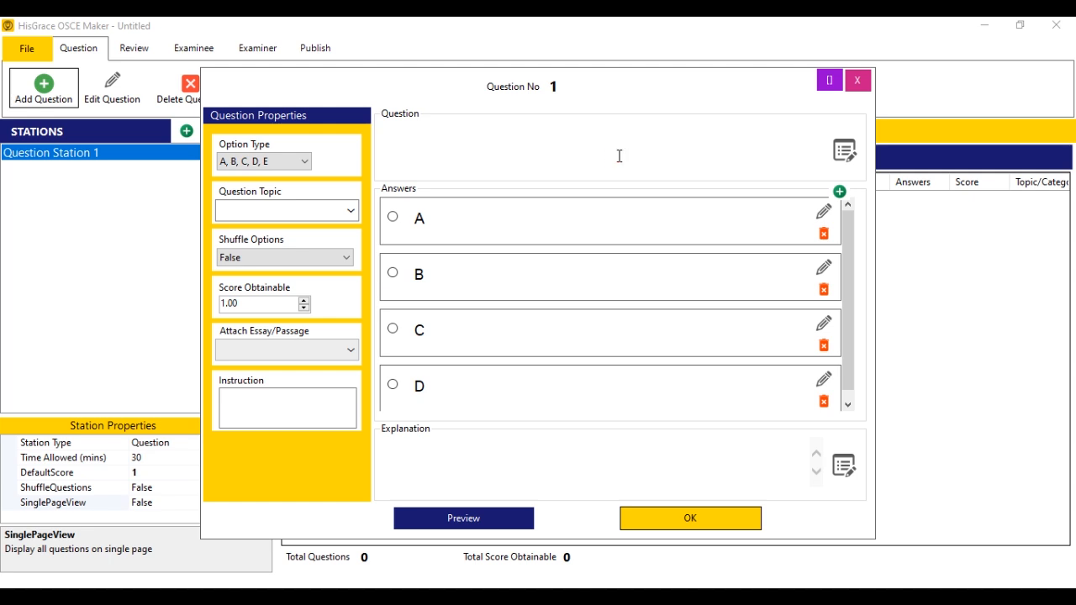
type("What is the primary function of the kidneys")
type("F")
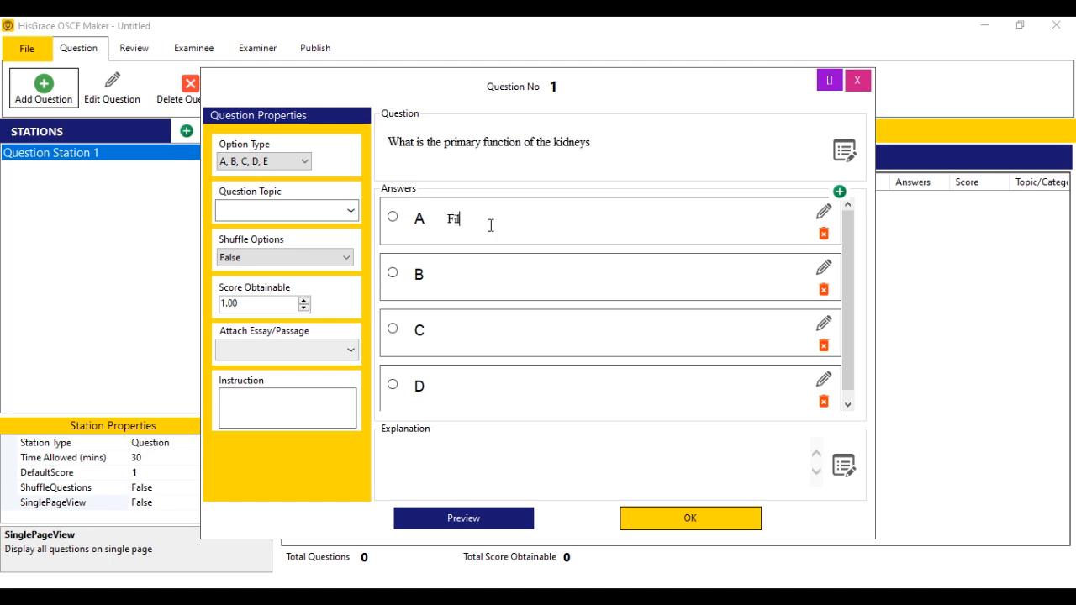
type("ilter")
key("BackSpace")
type("er")
left_click(488, 272)
type("Regulate")
left_click(461, 272)
type("g")
left_click(473, 324)
type("Produce")
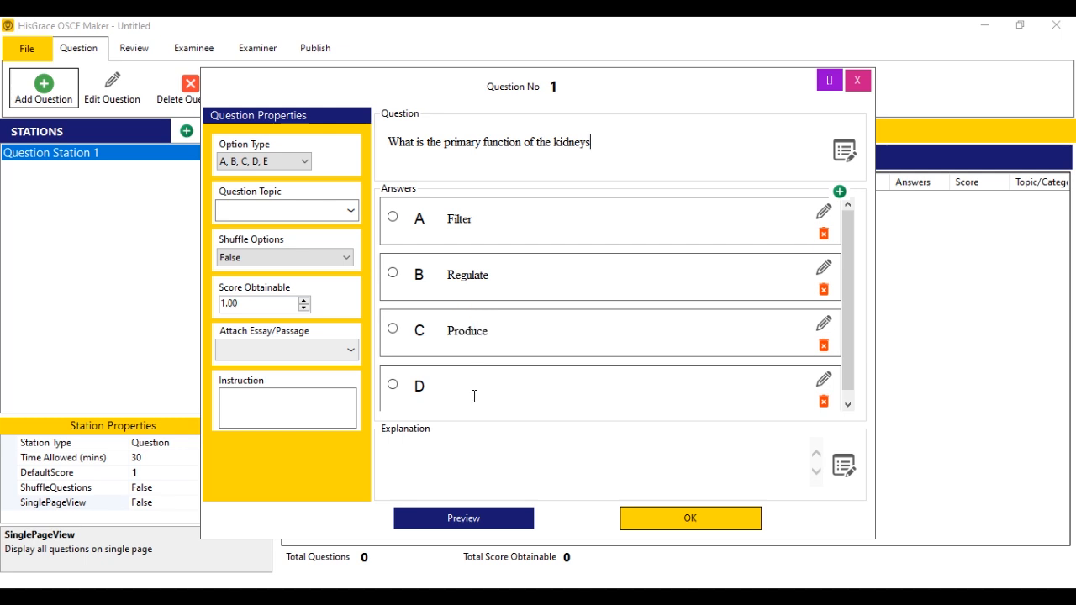
left_click(474, 398)
type("Sieve")
Mark Filter as the correct answer, set the answer labelling, and save the question.
left_click(393, 217)
left_click(274, 164)
left_click(268, 200)
left_click(680, 515)
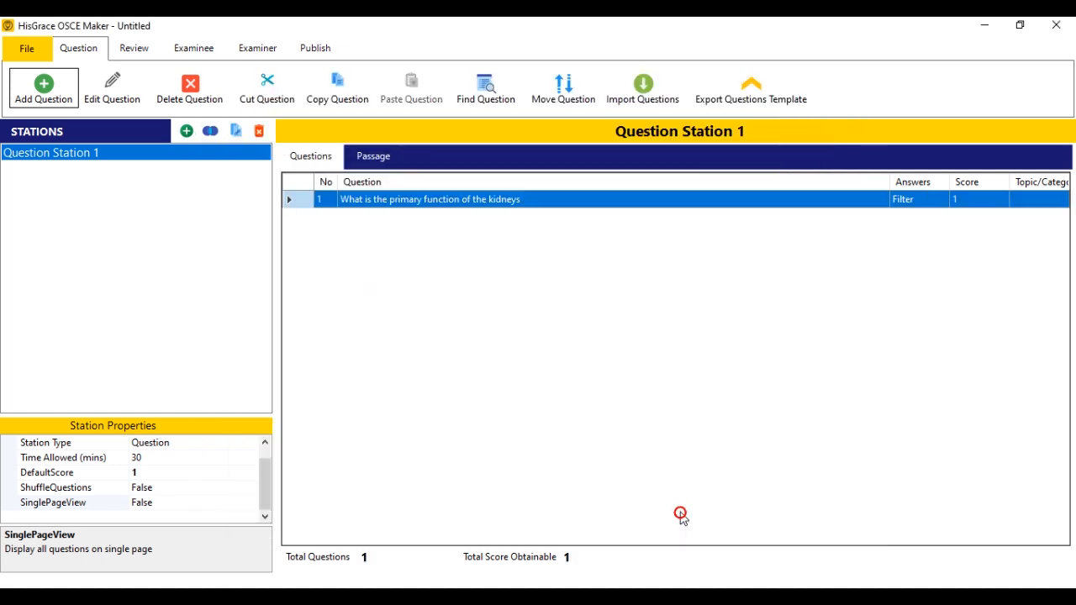
left_click(53, 99)
Paste the diabetes symptoms question and enter answers Polyuria, Placa and Poland.
left_click(570, 374)
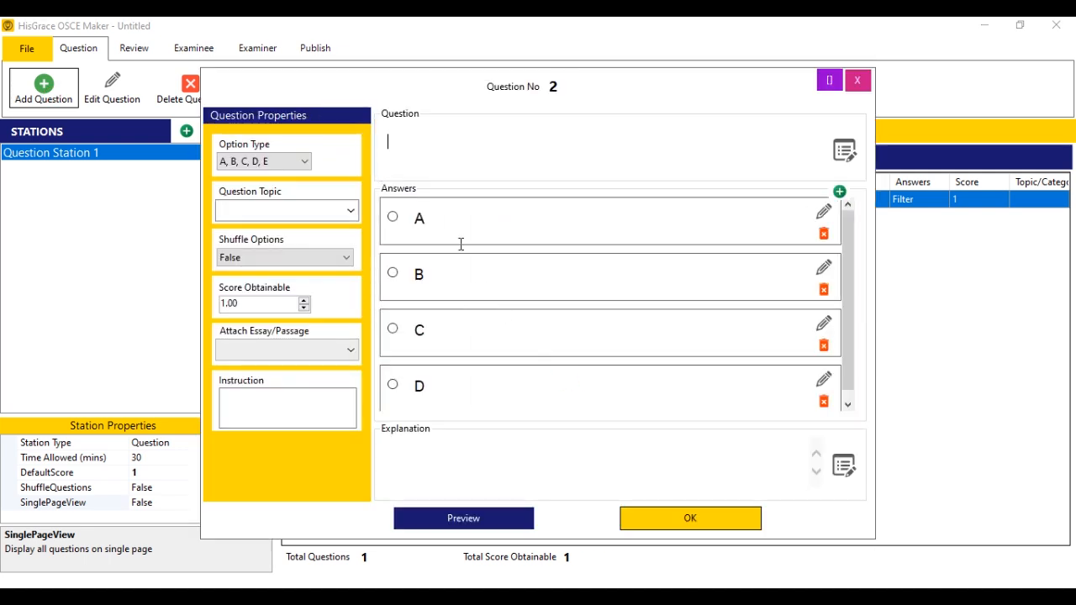
type("Which of the following is a symptom of diabetes mellitus?")
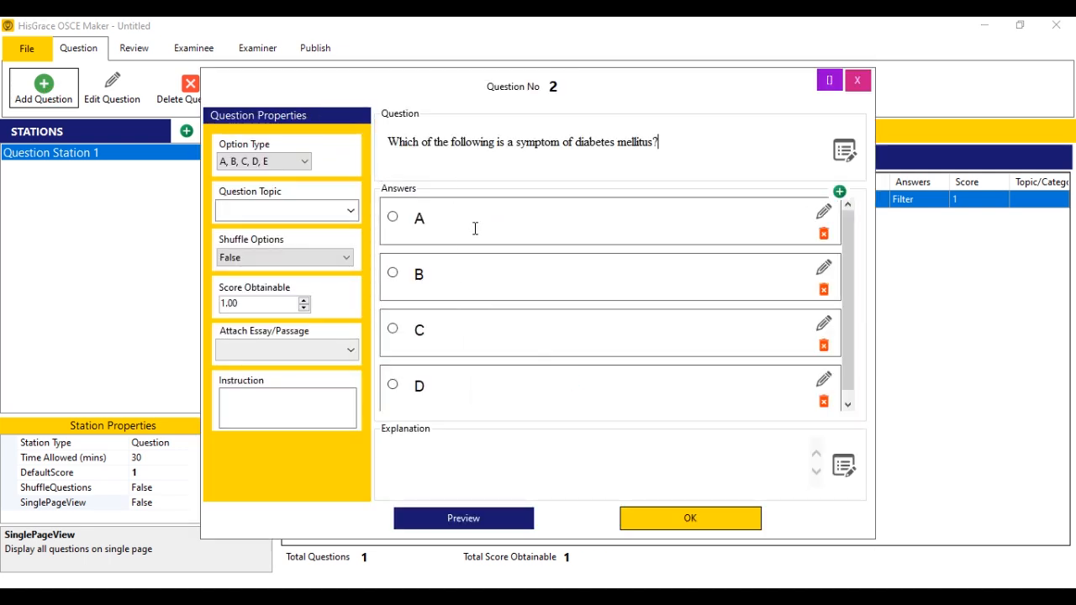
type("Polyuria")
left_click(483, 295)
type("Placa")
left_click(504, 344)
type("Poland")
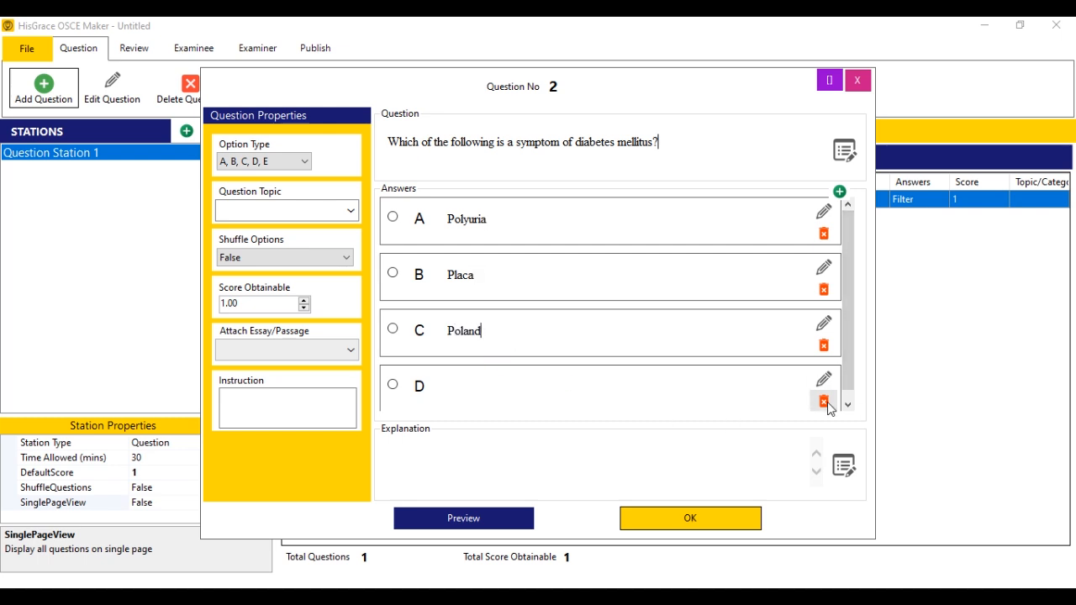
Delete the empty option D, mark Polyuria correct, and save the question.
left_click(825, 402)
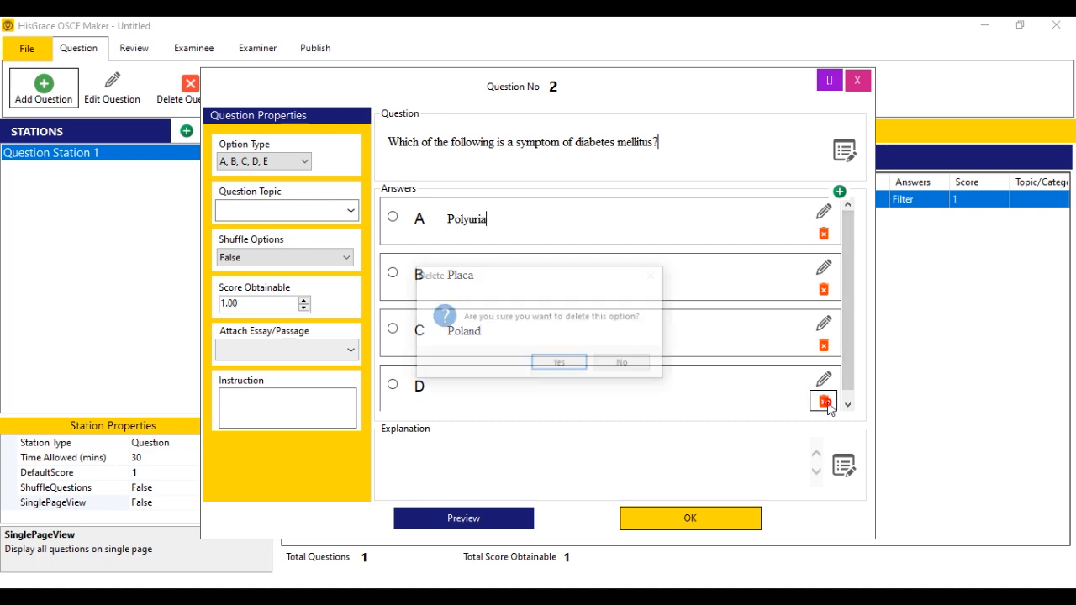
left_click(558, 366)
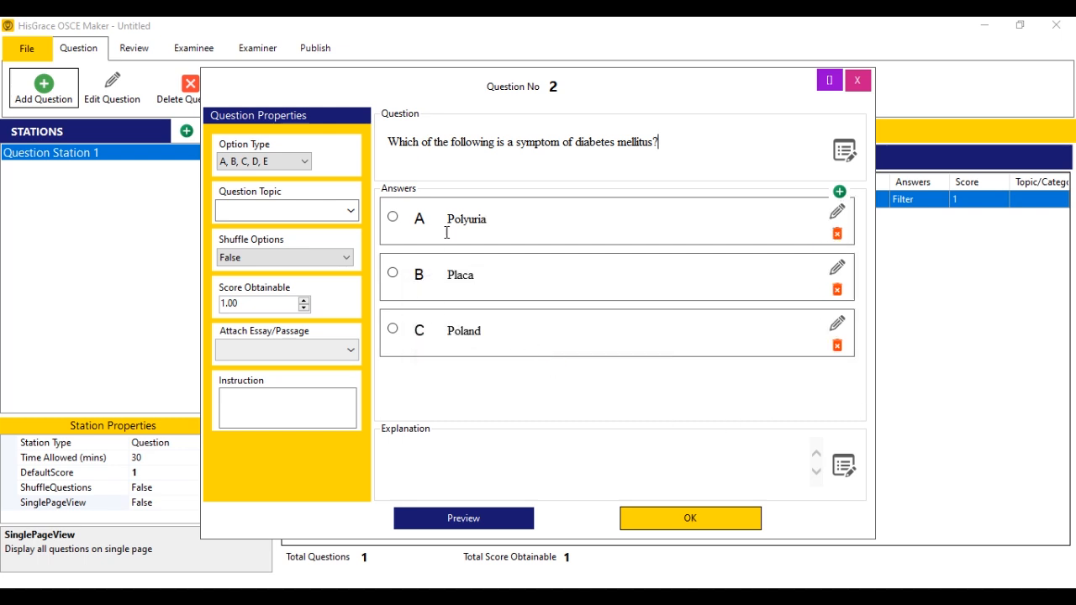
left_click(395, 223)
left_click(702, 524)
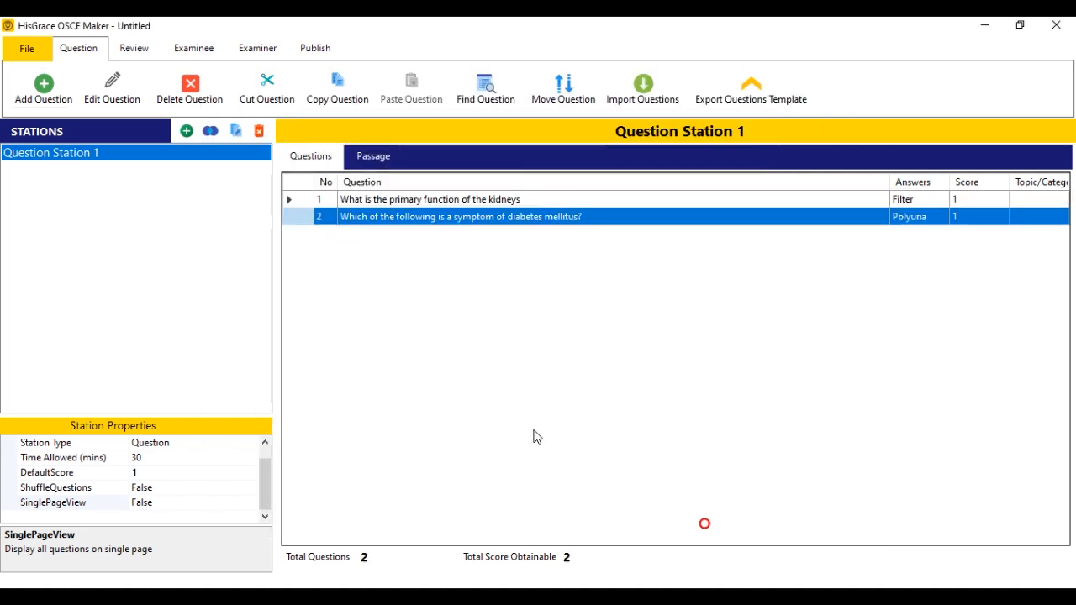
Start a Multiple Choice Multiple Answer question titled 'What does the doctor do?'.
left_click(46, 98)
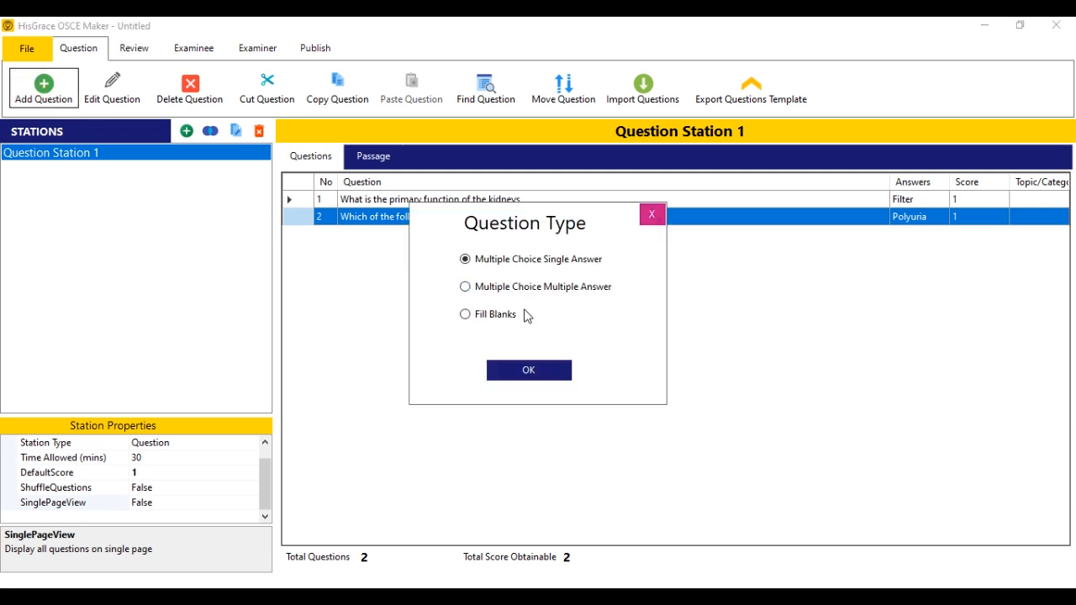
left_click(520, 292)
left_click(534, 375)
type("What does the doctor do?")
Enter answers Help, curse, praise and care, mark Help and care correct, and save.
left_click(492, 204)
type("Help")
left_click(547, 288)
type("curse")
left_click(510, 354)
type("praise")
key("Tab")
type("care")
left_click(397, 382)
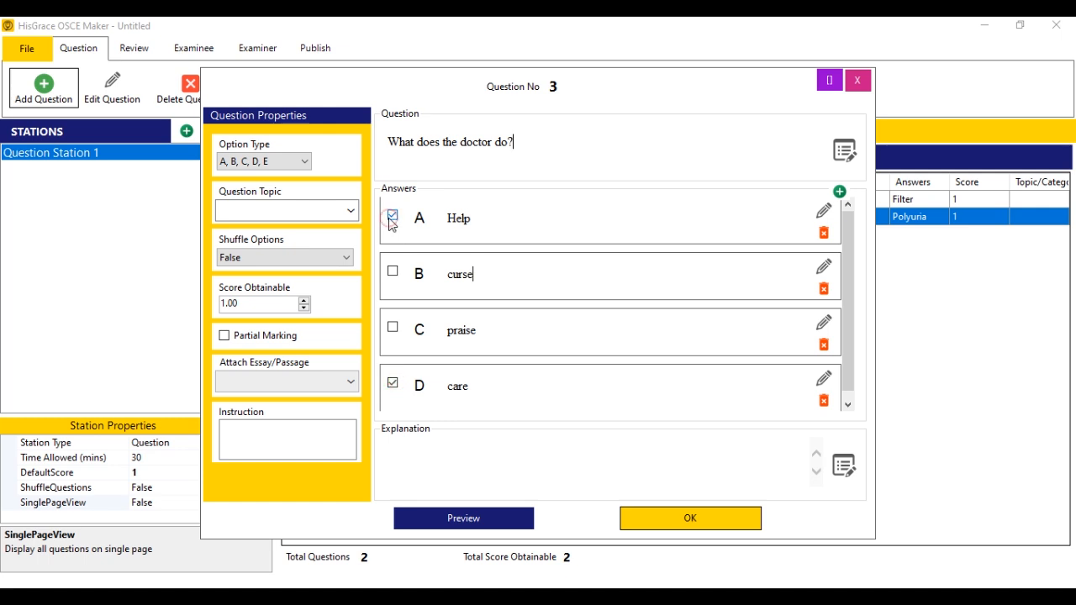
left_click(682, 518)
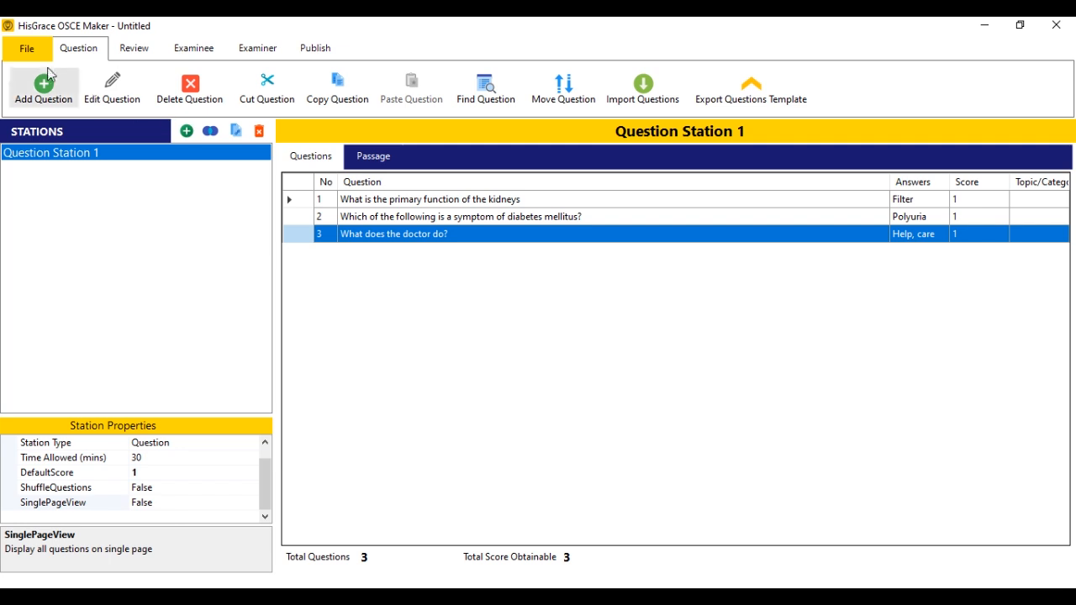
Save the OSCE in Documents under the file name 'my osce'.
left_click(28, 52)
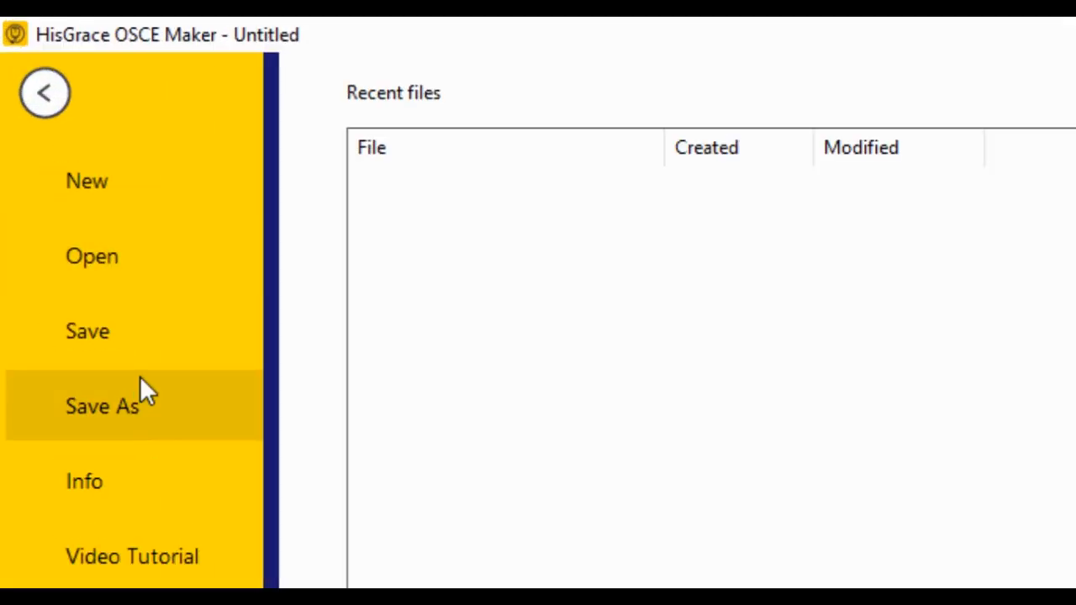
left_click(120, 335)
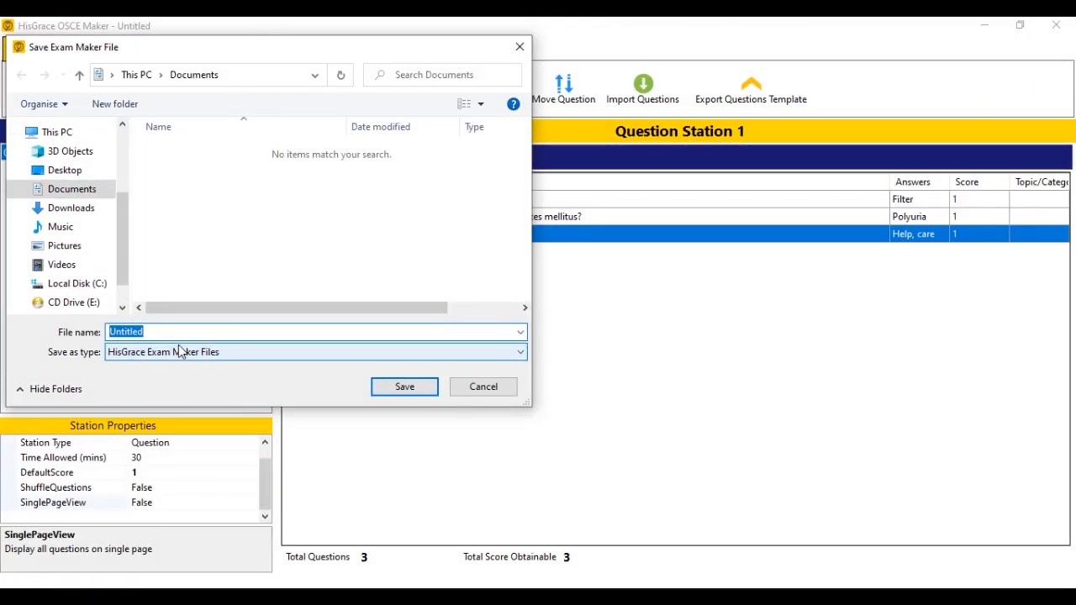
type("my osce")
left_click(407, 388)
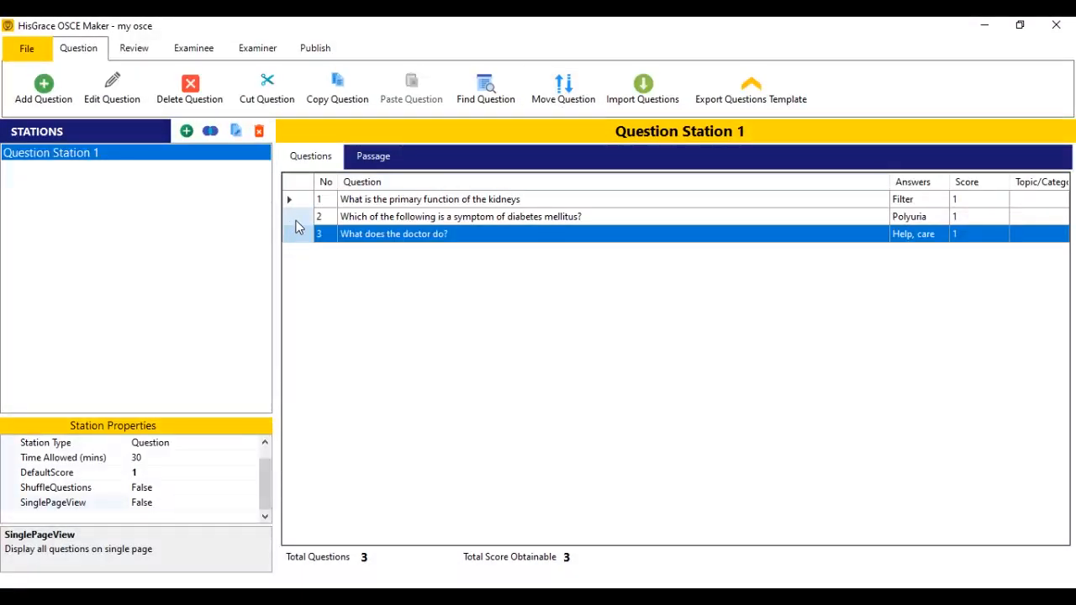
Add a second station named Procedure Station 1 with station type Procedure.
left_click(185, 134)
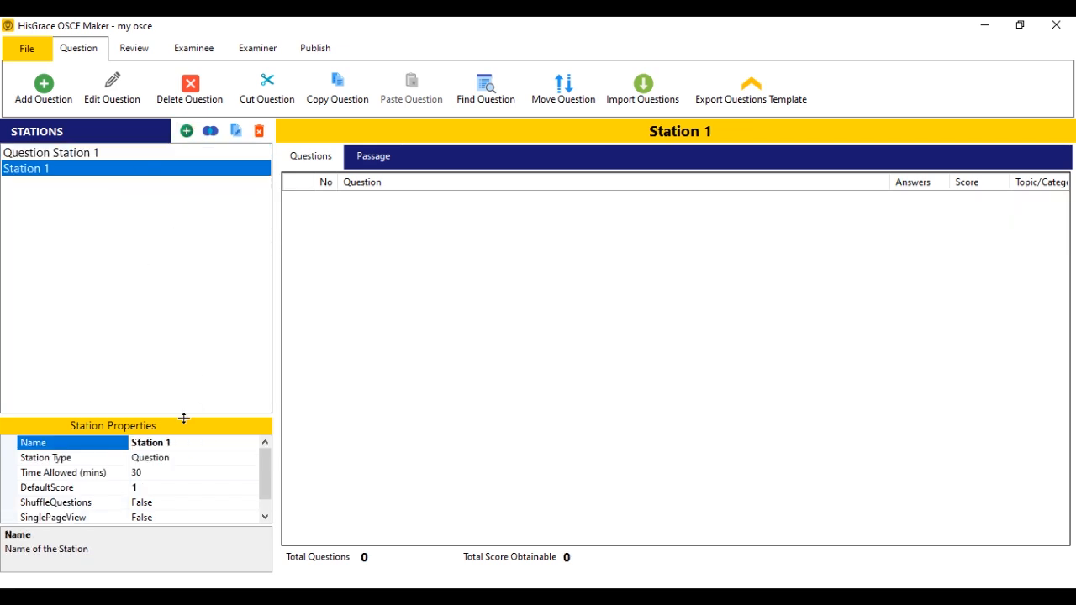
left_click(134, 442)
type("Procedure")
left_click(190, 457)
left_click(246, 458)
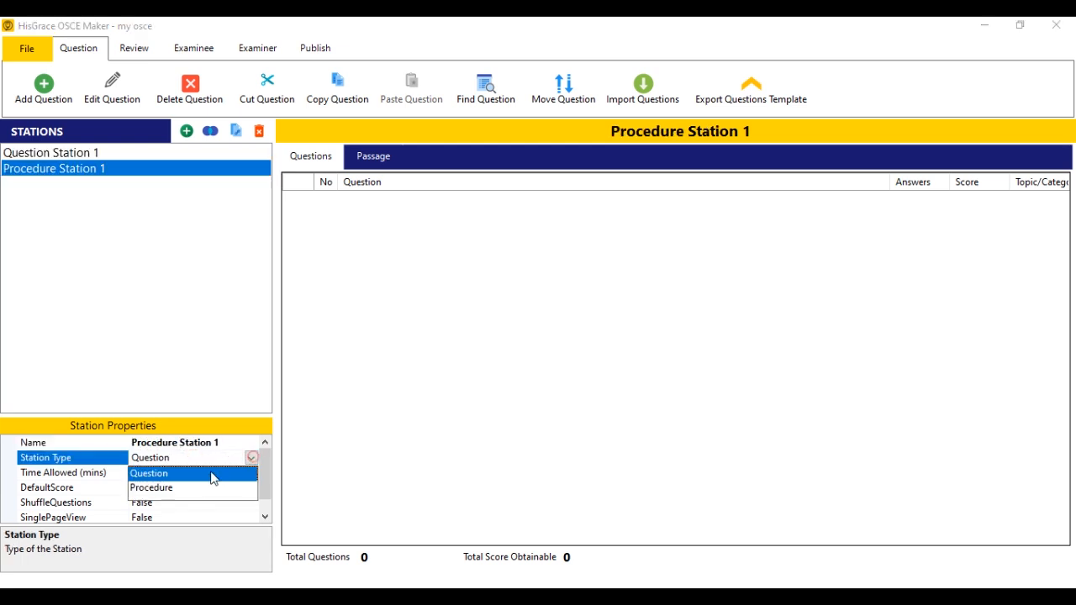
left_click(187, 488)
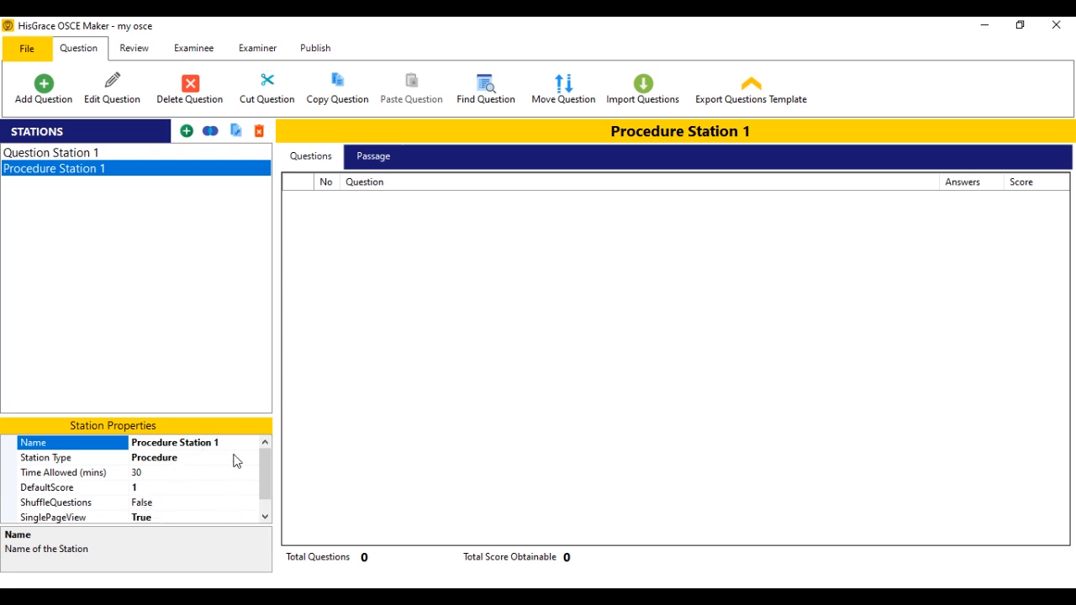
Add the 'Care for patient' question, adjusting its answer values to .75 and 1.
left_click(42, 94)
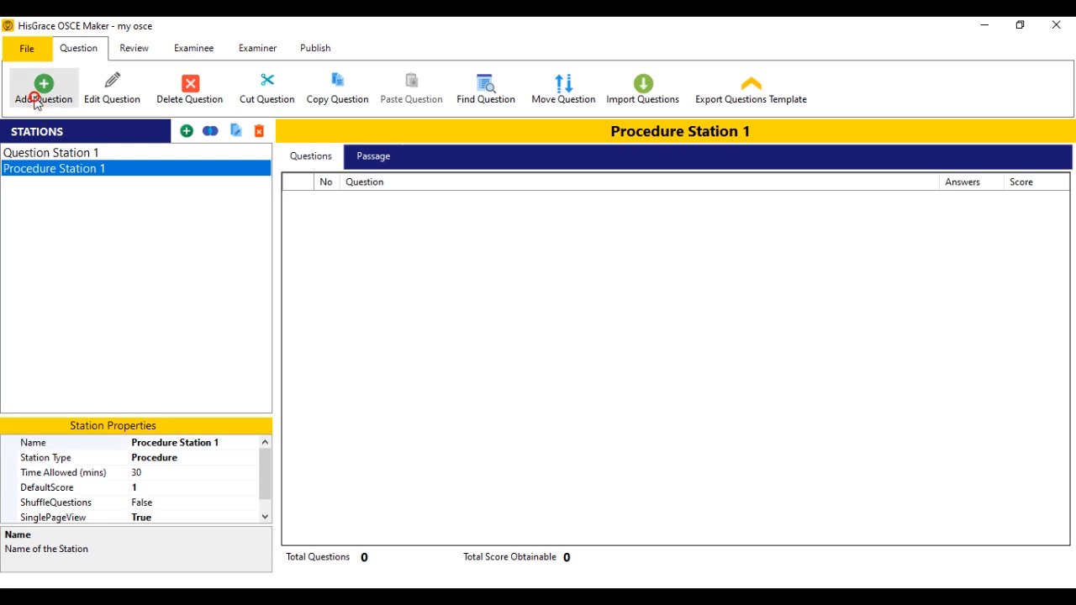
type("Care o")
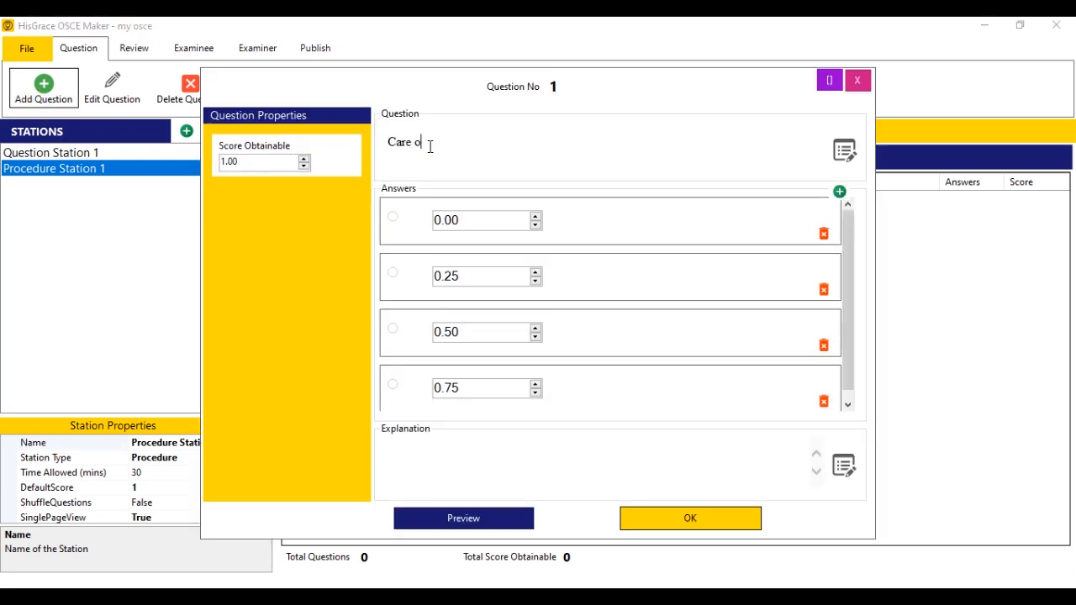
left_click(468, 222)
left_click(451, 281)
left_click(449, 380)
scroll(473, 389, "down", 1)
scroll(473, 389, "up", 2)
left_click_drag(461, 389, 421, 389)
key("BackSpace")
type(".75")
key("BackSpace")
key("BackSpace")
key("BackSpace")
type("1")
left_click(690, 520)
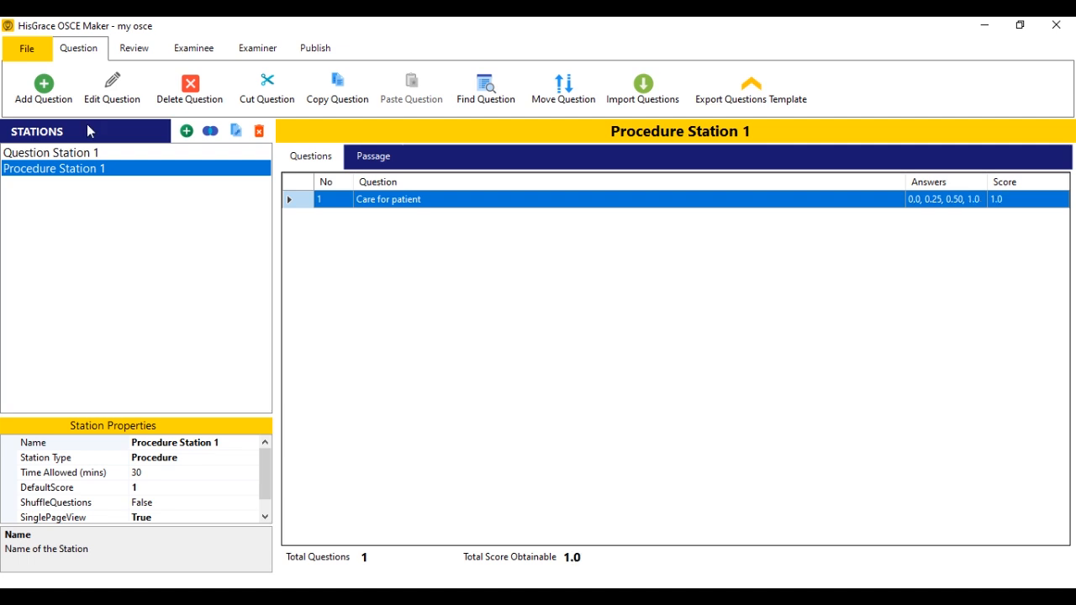
Add the pasted 'Gather all requirements correctly' question to the station.
left_click(59, 101)
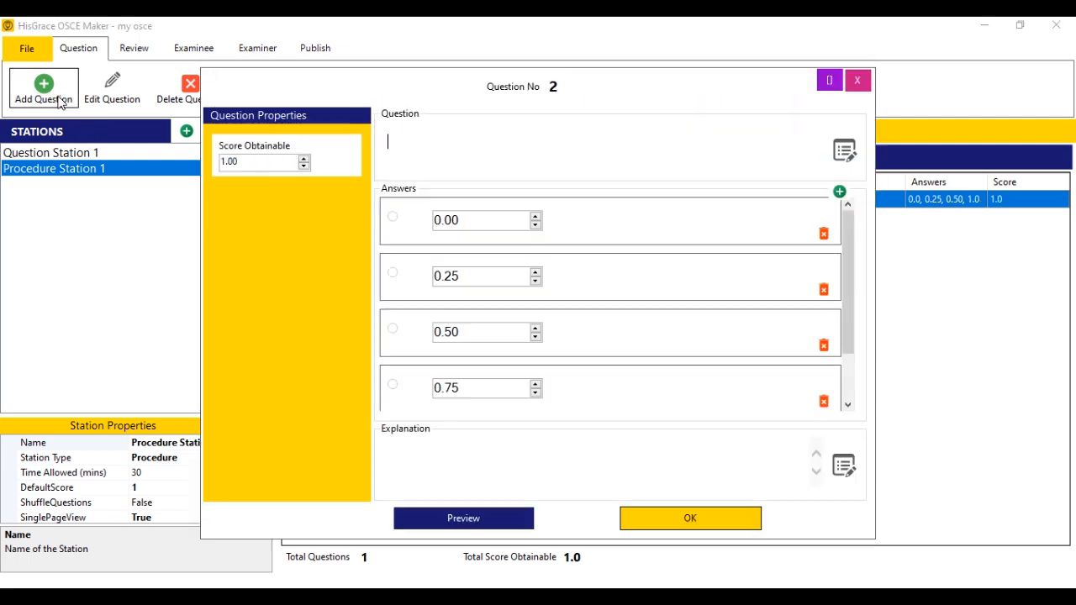
left_click(487, 165)
type("Gather all requirements correctly")
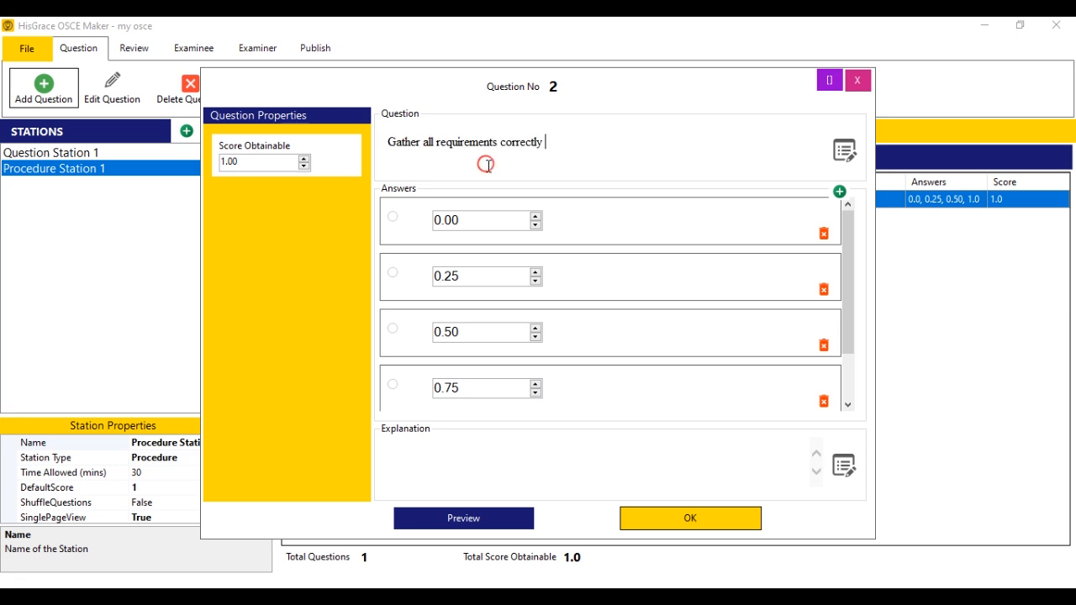
left_click_drag(847, 290, 852, 264)
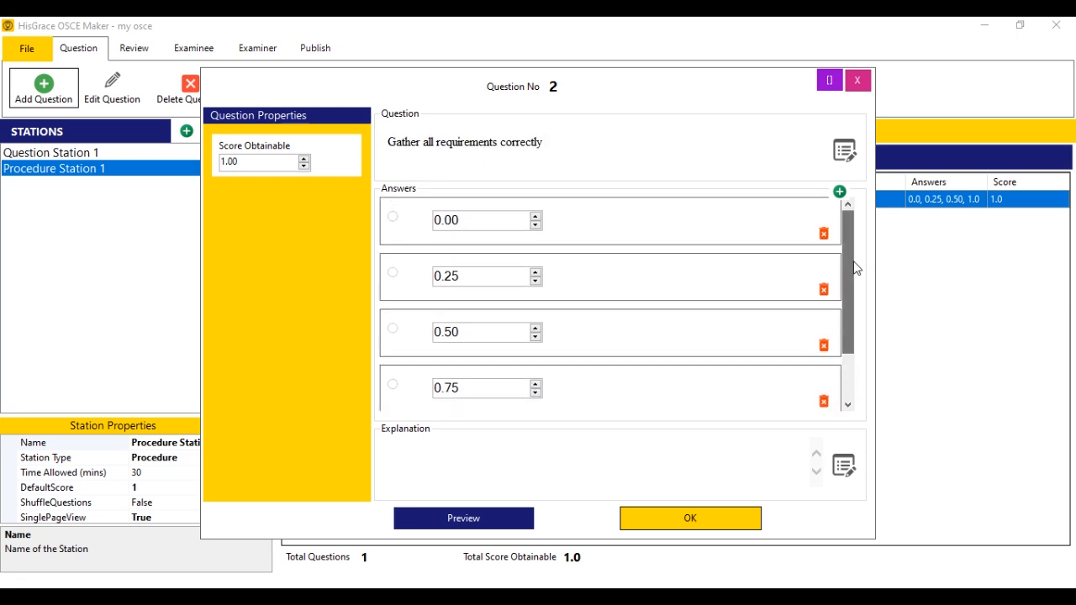
left_click(692, 519)
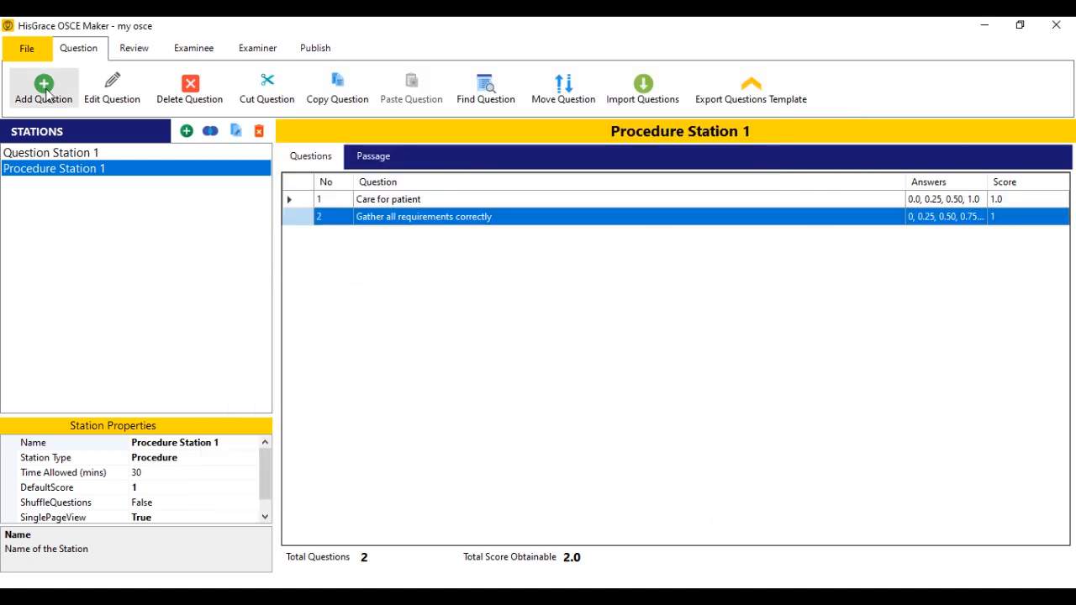
Add the bed-sheet question, deleting the 1.00 and 0.75 answers and setting score 0.5.
left_click(43, 90)
left_click(578, 153)
type("Pick a top sheet place it on the draw sheet with the wrong side up, spread and tuck-in it in under the foot of the bed")
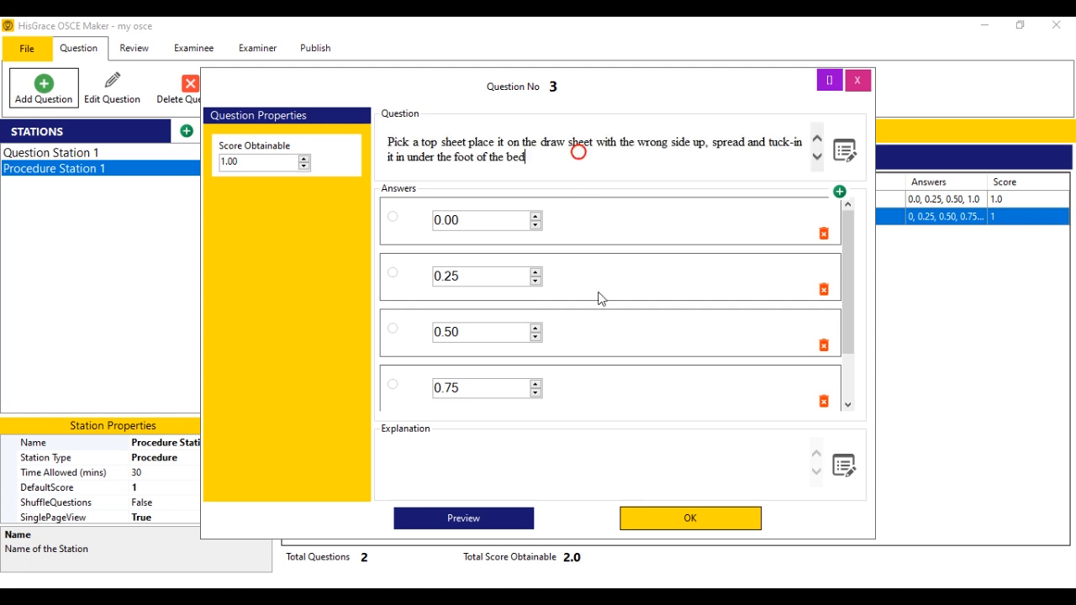
left_click_drag(847, 304, 843, 362)
left_click(824, 391)
left_click(558, 364)
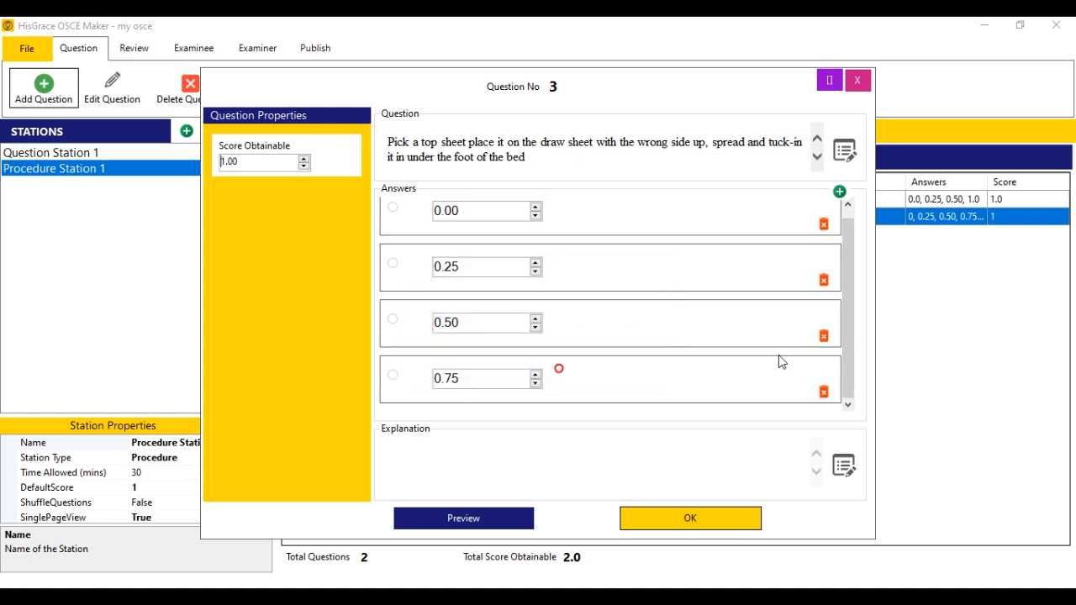
left_click(823, 392)
left_click(557, 362)
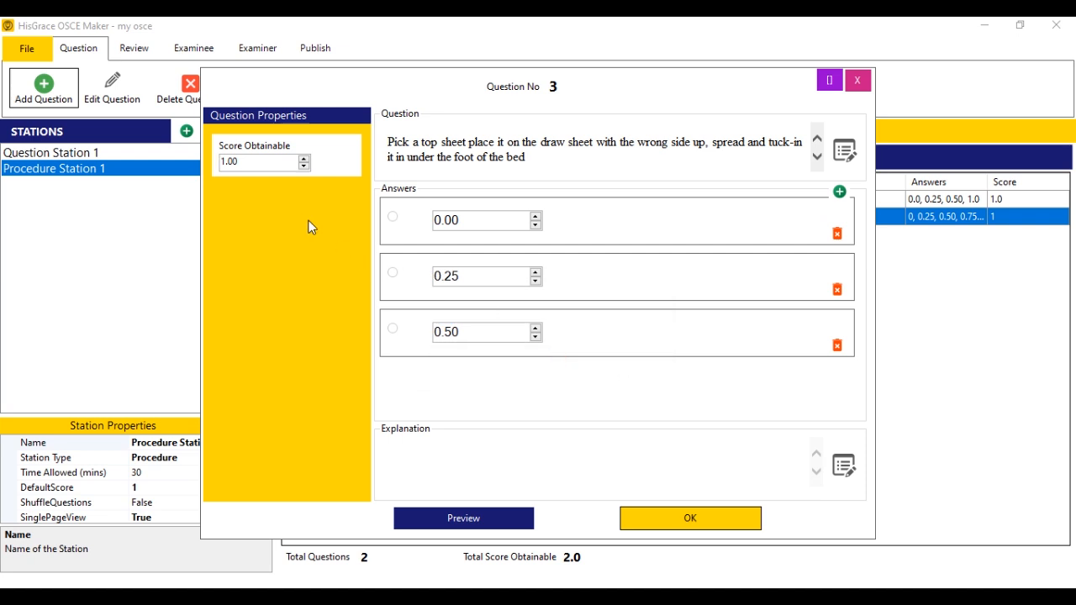
double_click(238, 158)
key("BackSpace")
type(".5")
left_click(683, 519)
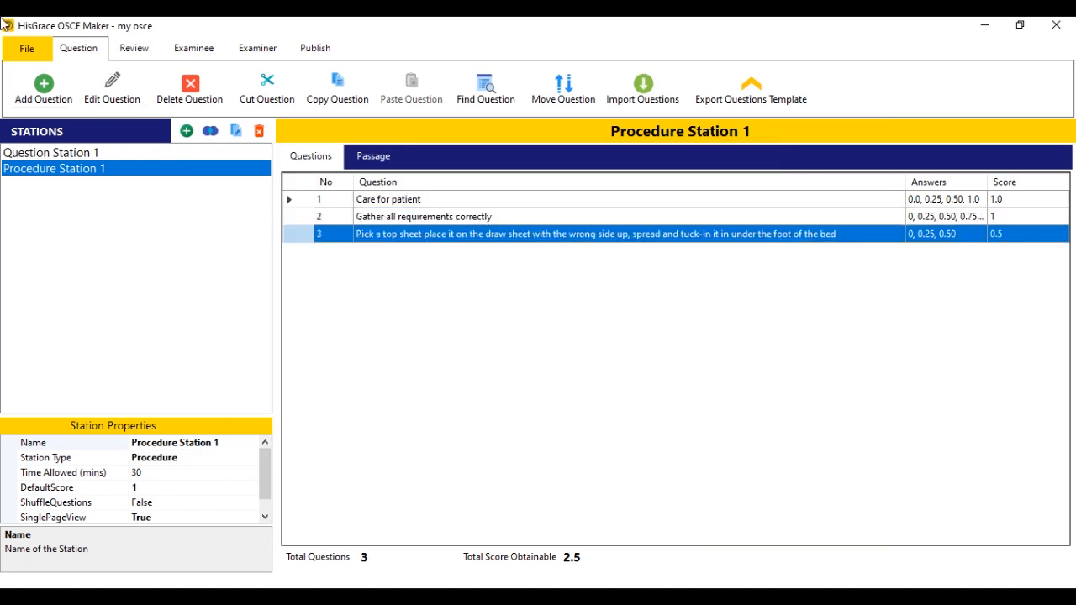
Save the OSCE and select the Care for patient question.
left_click(28, 48)
left_click(84, 168)
left_click(770, 204)
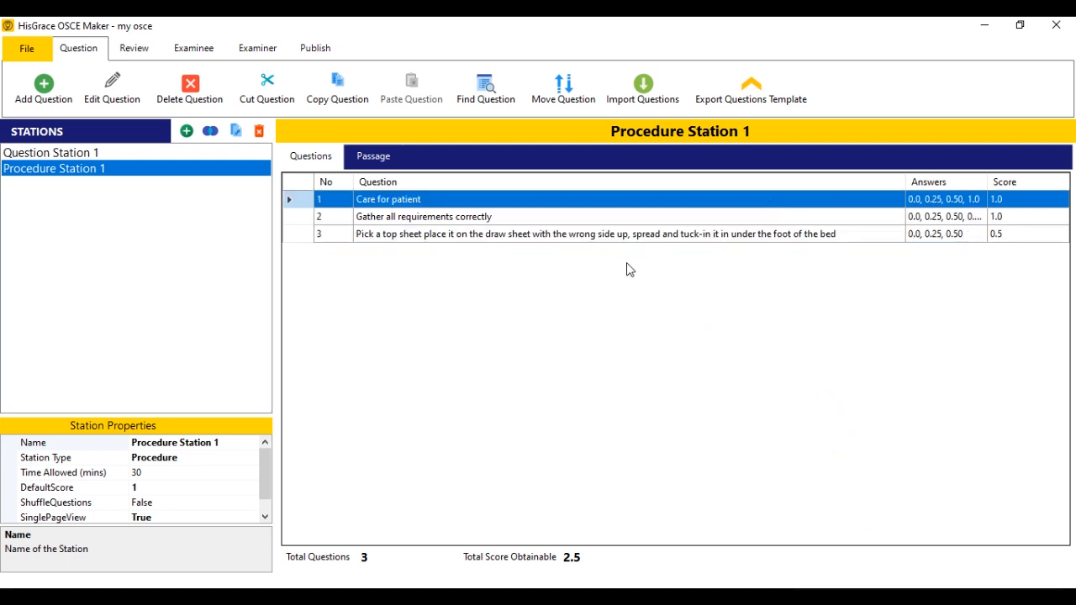
left_click(384, 285)
Add a third station and name it Question Station 2.
left_click(187, 132)
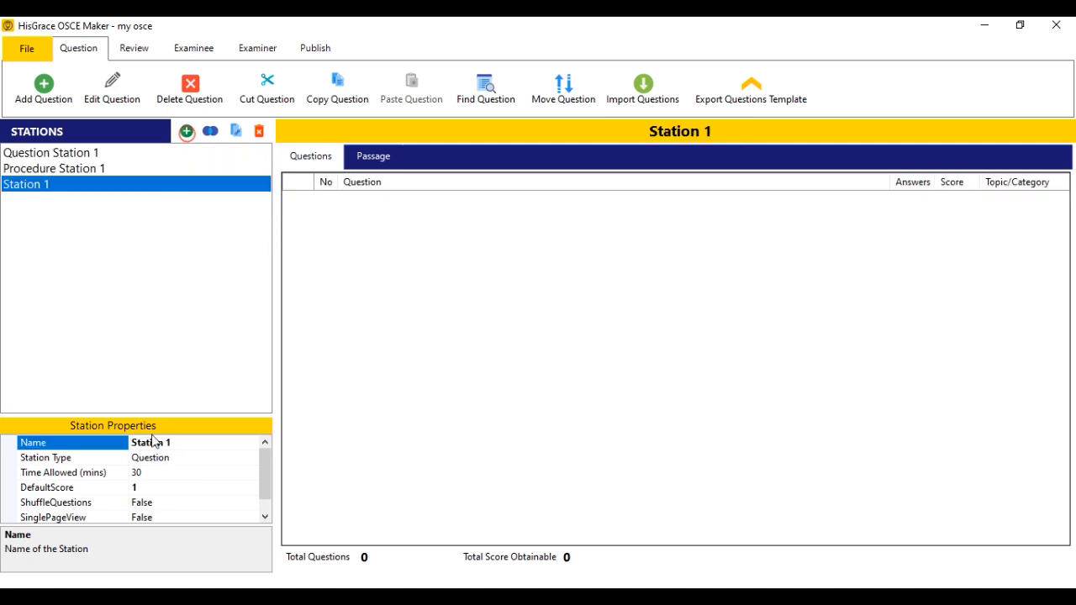
type("Quston")
type(" e")
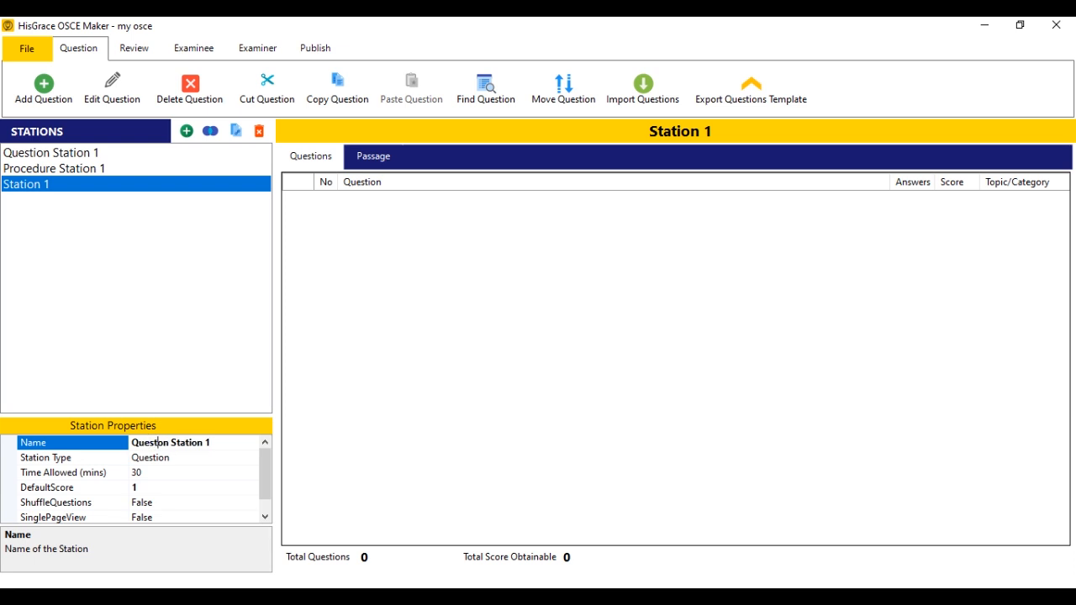
type("i")
key("End")
key("Return")
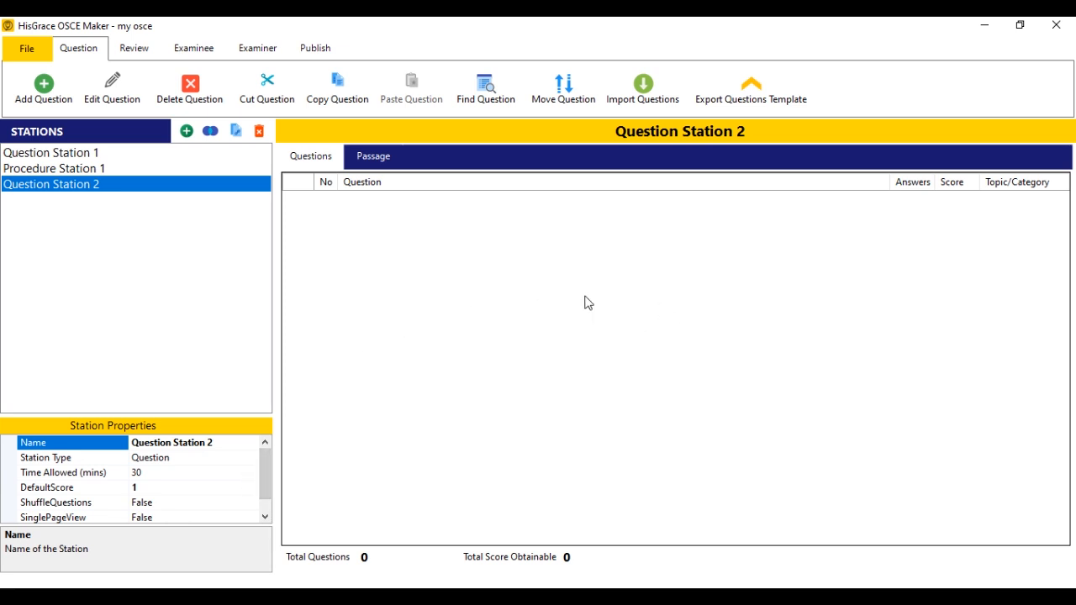
Set the questions template export to Microsoft Excel format with the Questions template type.
left_click(745, 96)
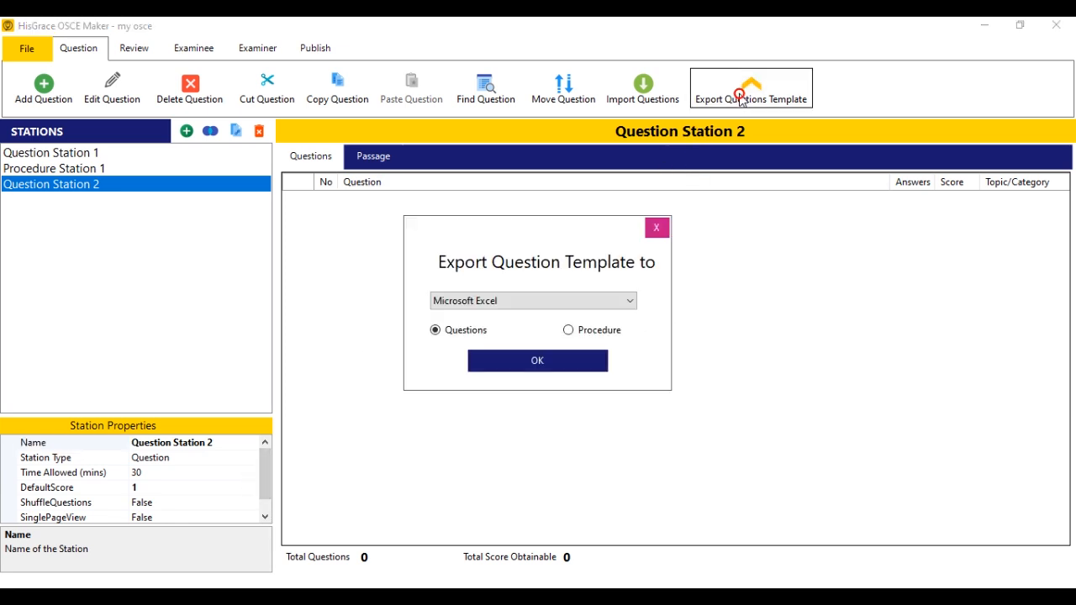
left_click(486, 309)
left_click(483, 312)
left_click(462, 333)
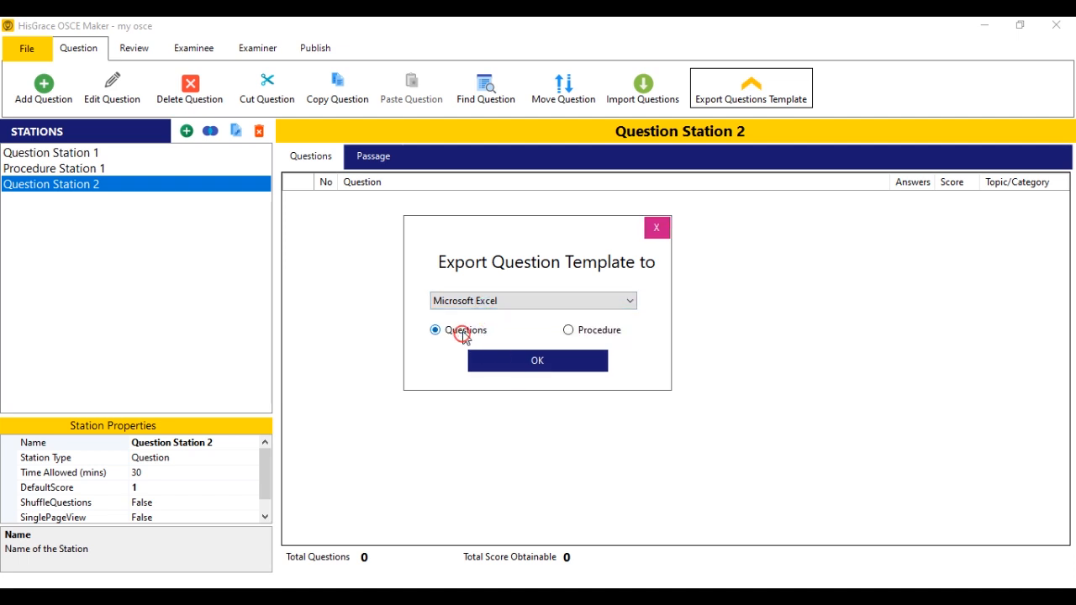
left_click(543, 364)
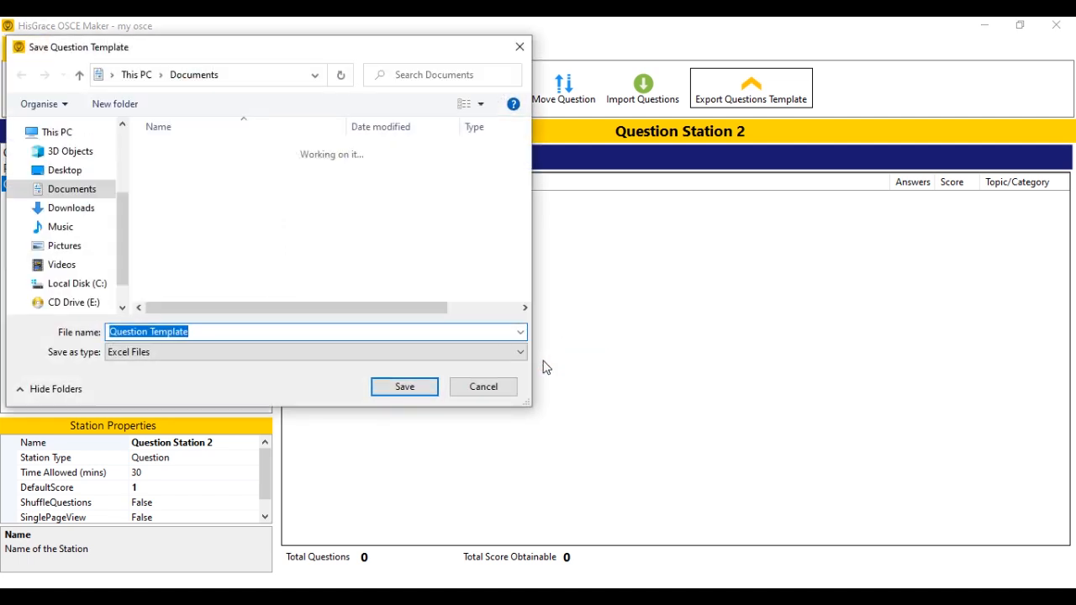
Save the template as Question Template on the Desktop, then minimise the window.
left_click(65, 169)
left_click(179, 332)
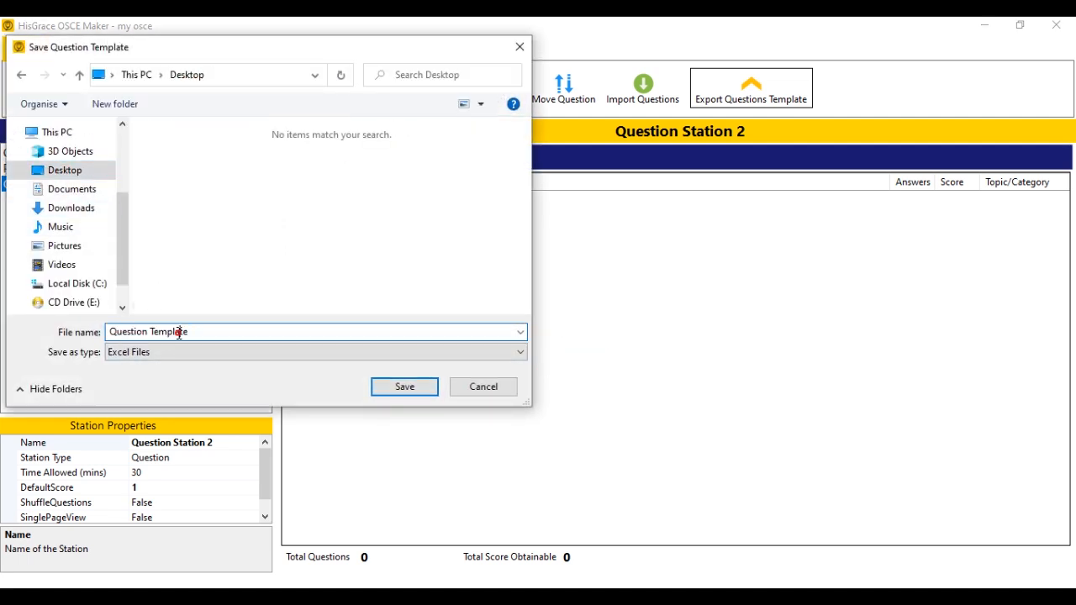
left_click(423, 391)
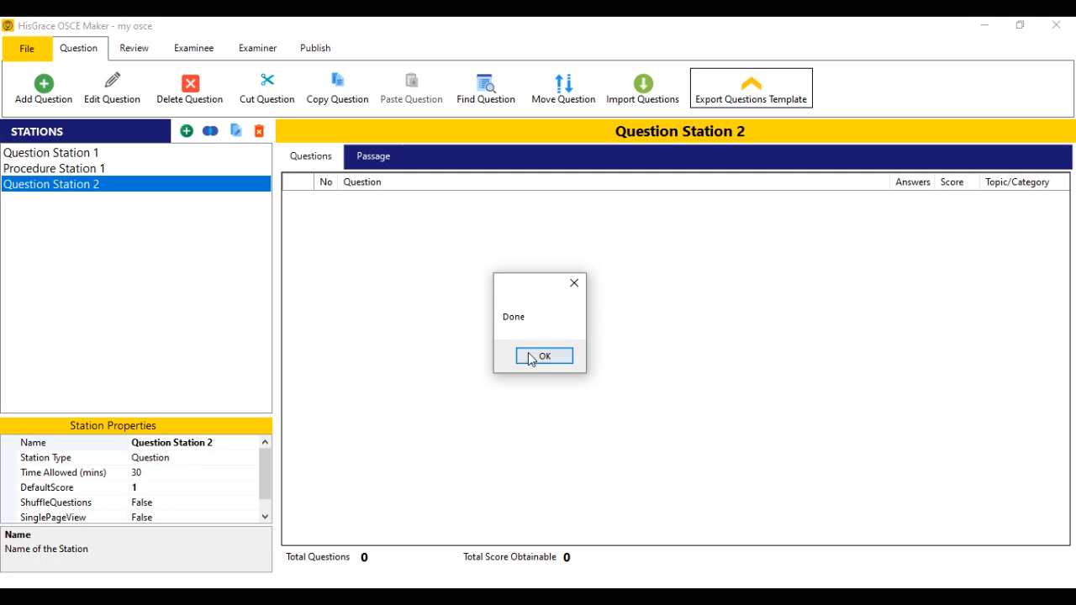
left_click(533, 360)
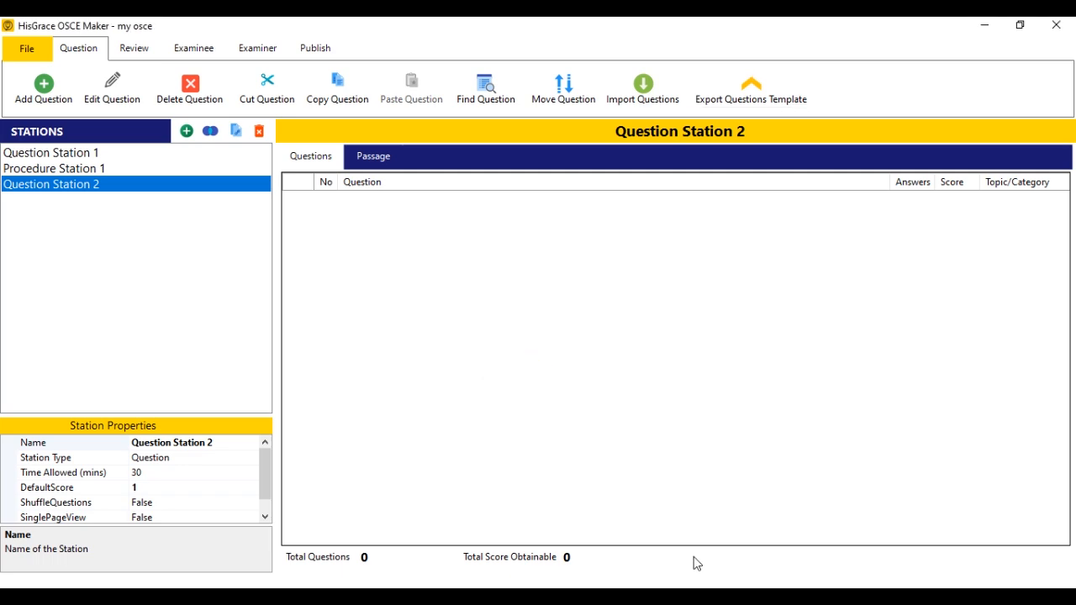
left_click(984, 25)
Open the exported Question Template workbook and review its sample questions and scores.
double_click(83, 292)
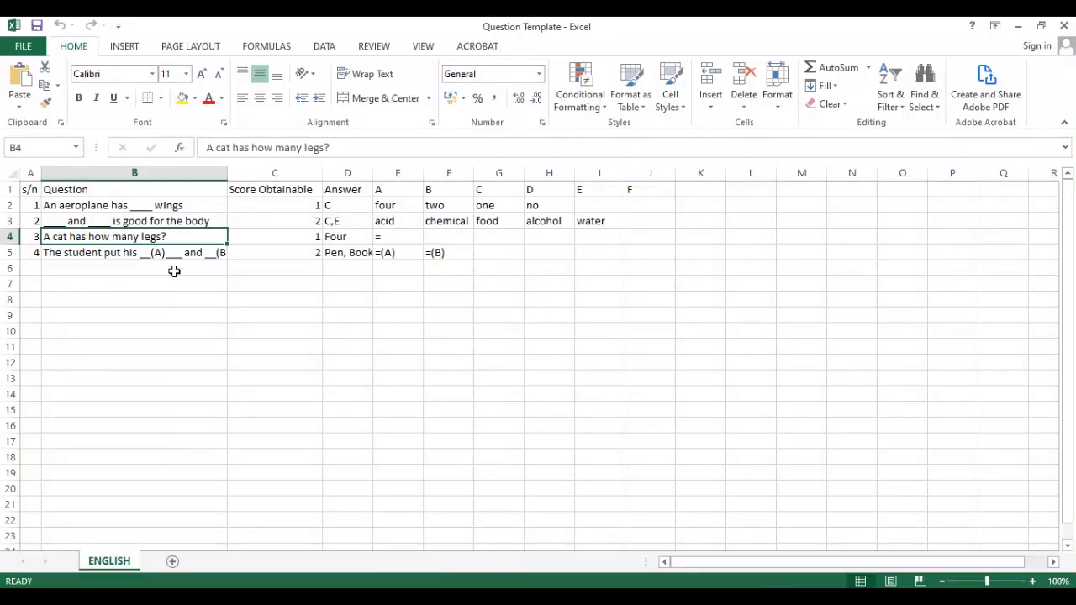
left_click(169, 205)
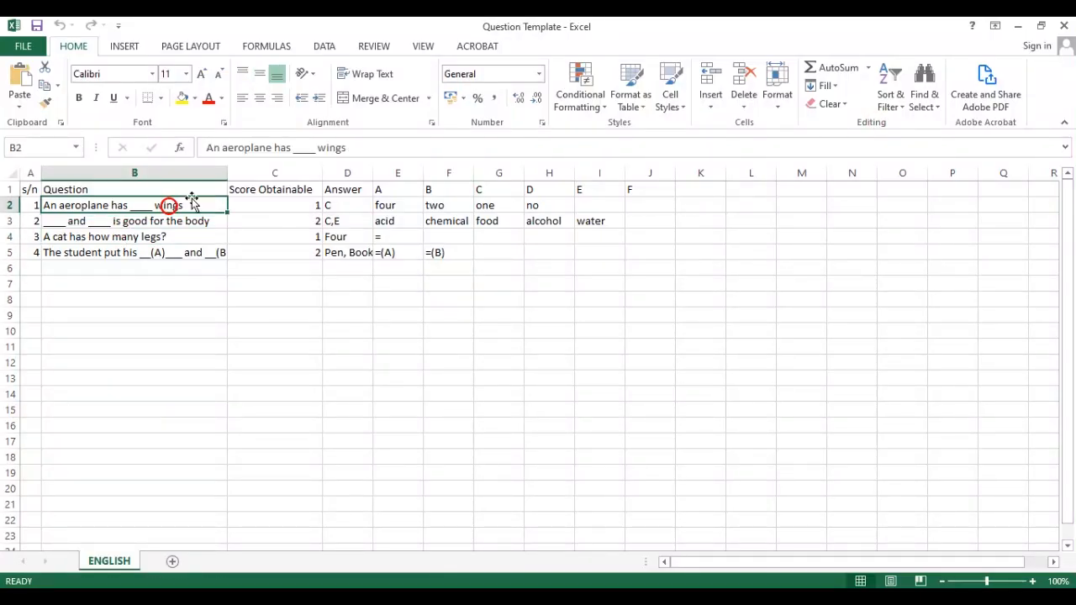
left_click(291, 217)
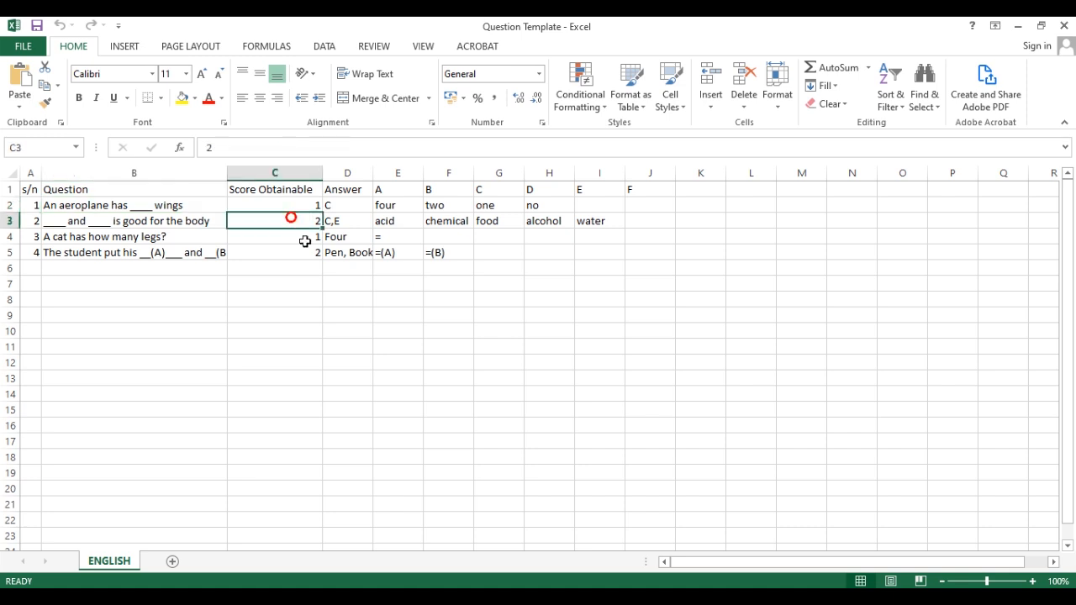
left_click(397, 219)
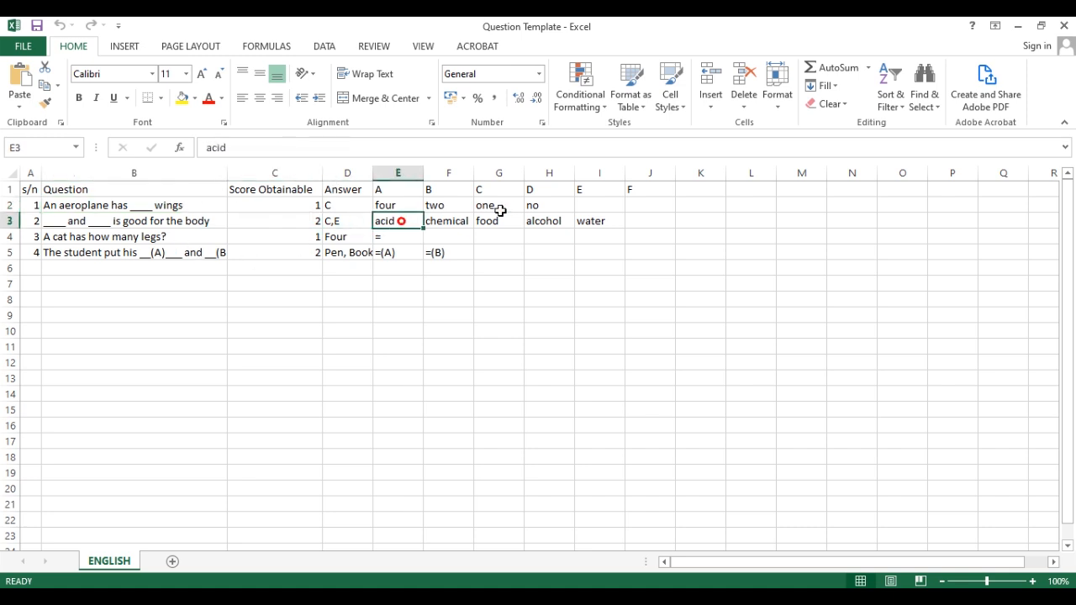
left_click(565, 250)
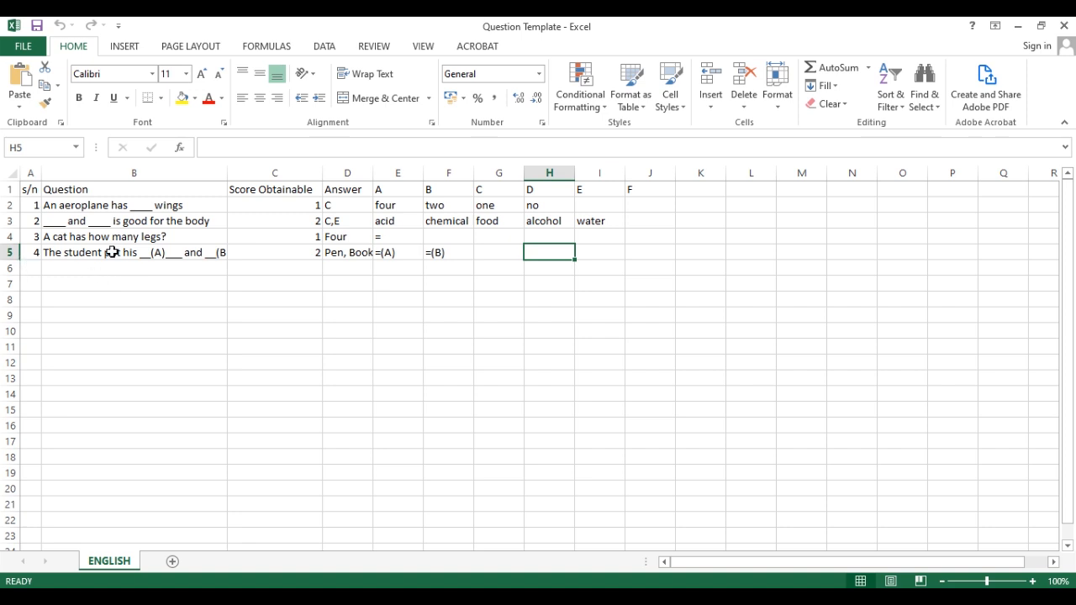
Add question 5 'Nothing is Good' with score 1, answer B, options True and False.
left_click(36, 267)
type("5")
left_click(151, 268)
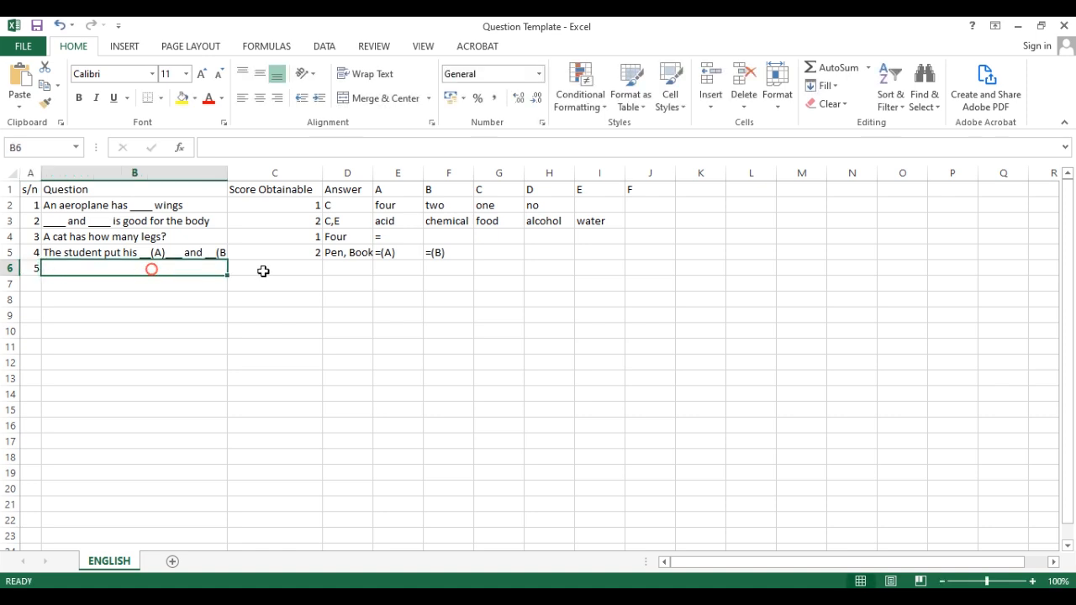
type("Nothi")
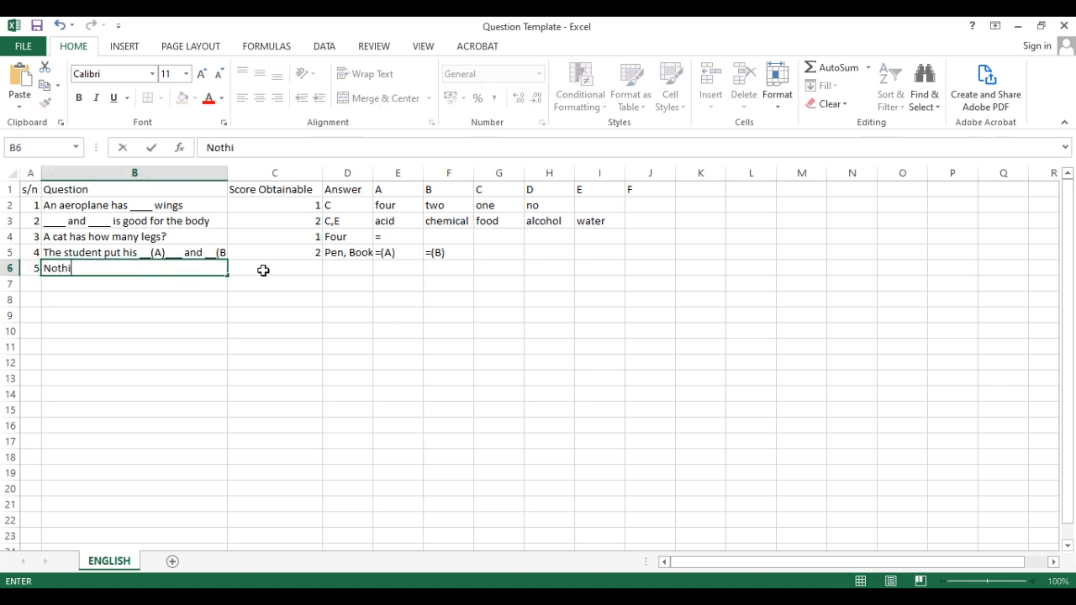
type("ng is Good")
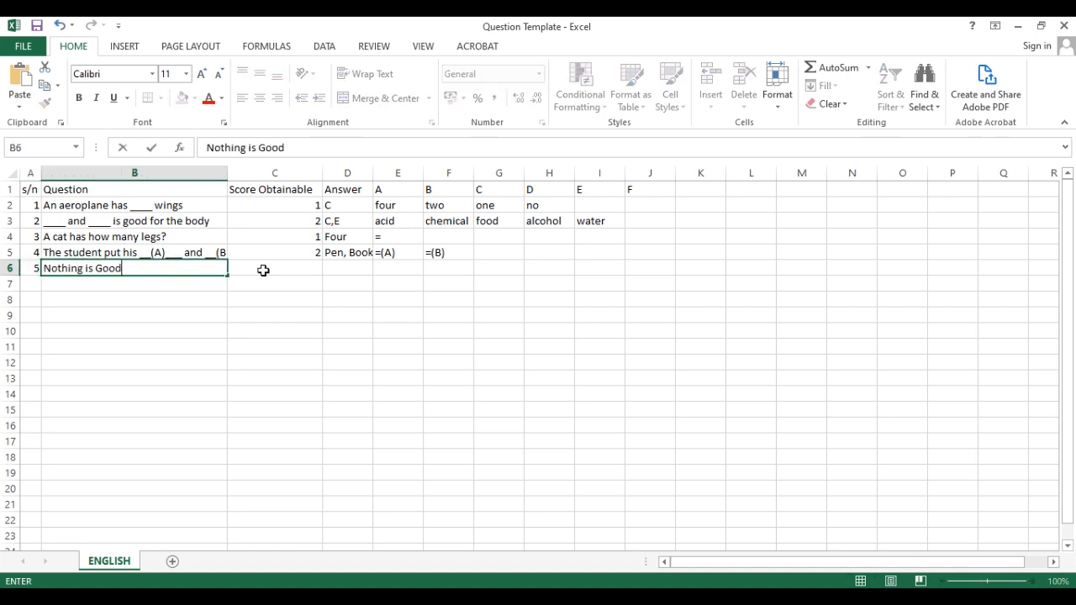
key("Tab")
type("1")
key("Tab")
type("B")
key("Tab")
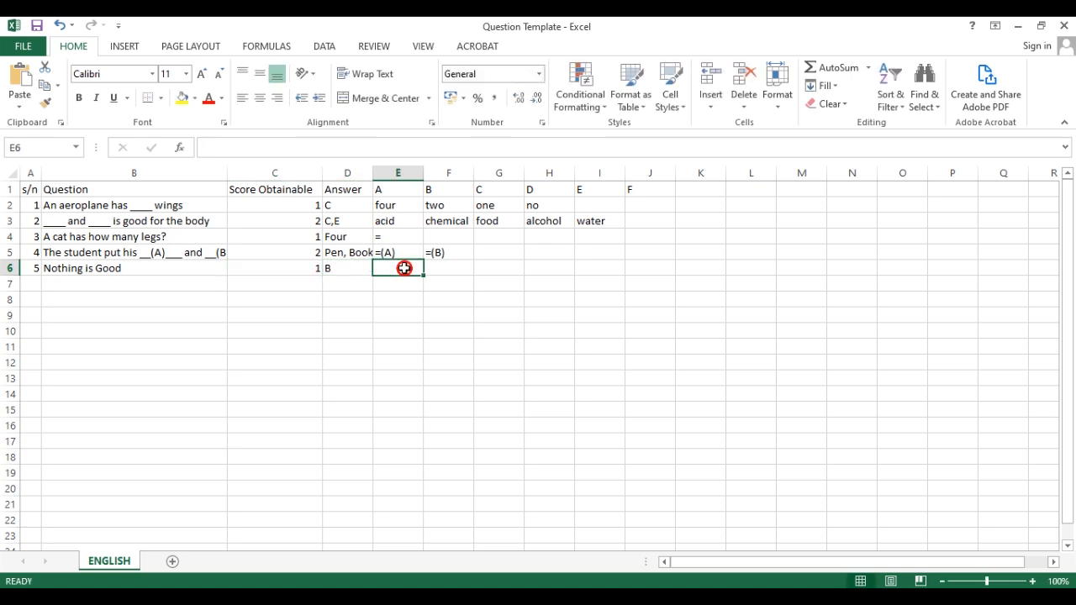
type("True")
key("Tab")
type("False")
key("Tab")
key("Tab")
left_click(438, 268)
left_click(333, 269)
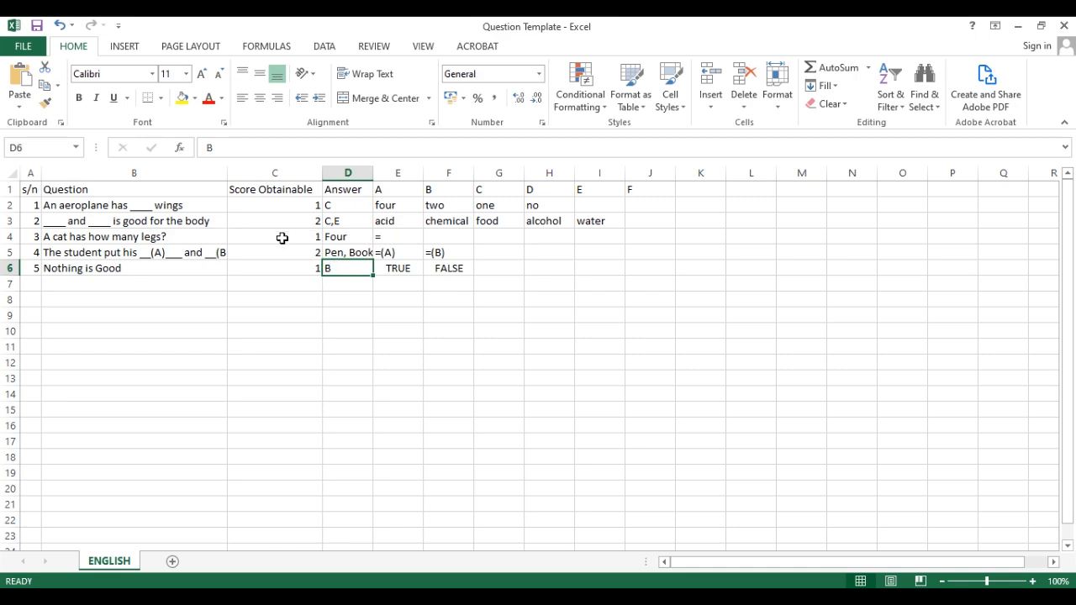
Save and close the Question Template workbook, returning to the OSCE project window.
left_click(21, 46)
left_click(84, 172)
left_click(22, 48)
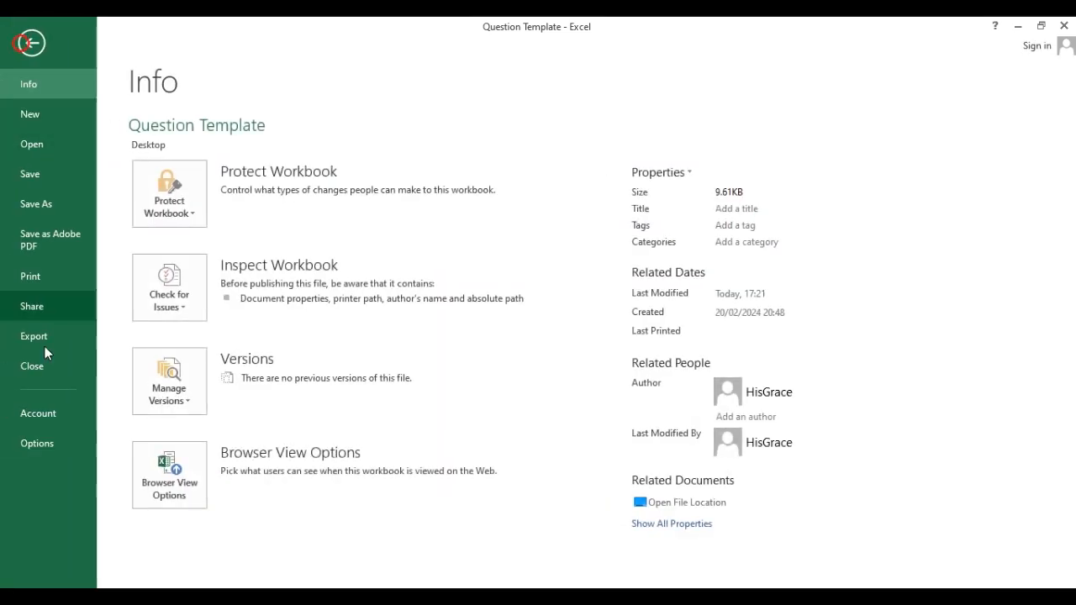
left_click(34, 338)
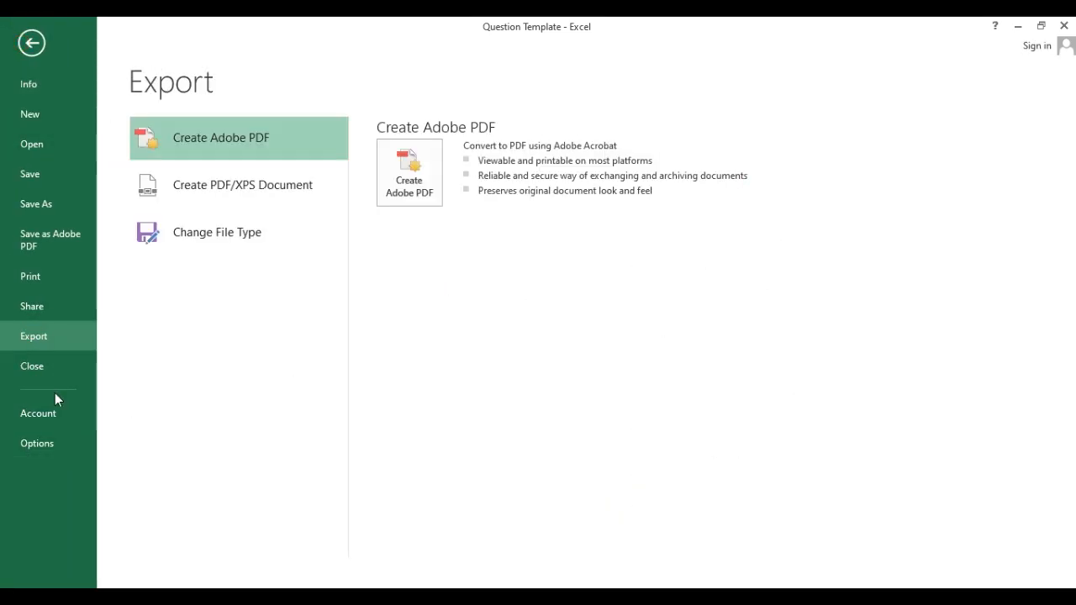
left_click(60, 374)
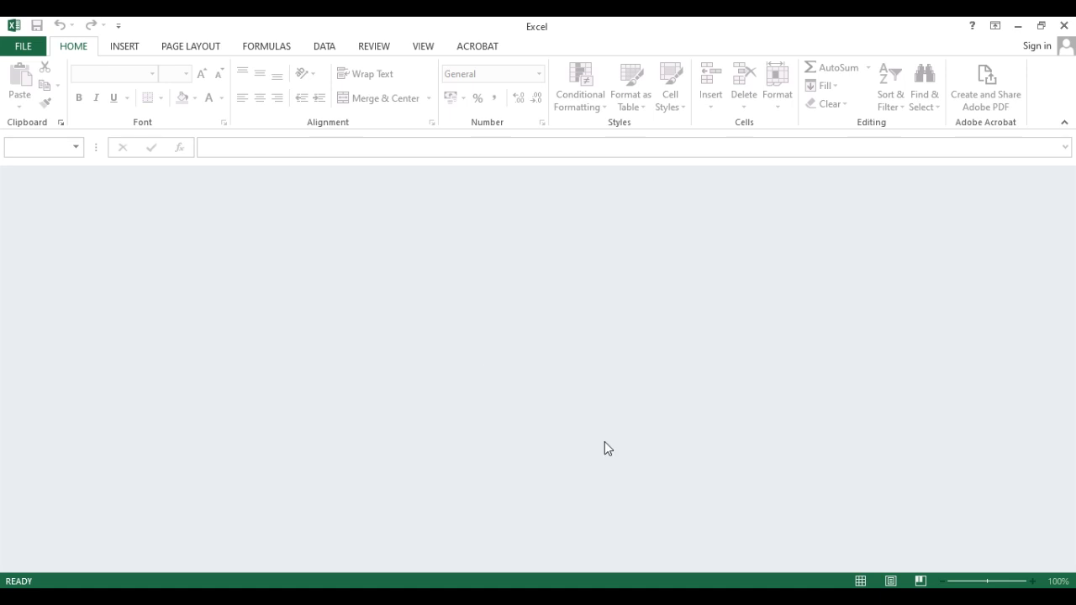
left_click(643, 561)
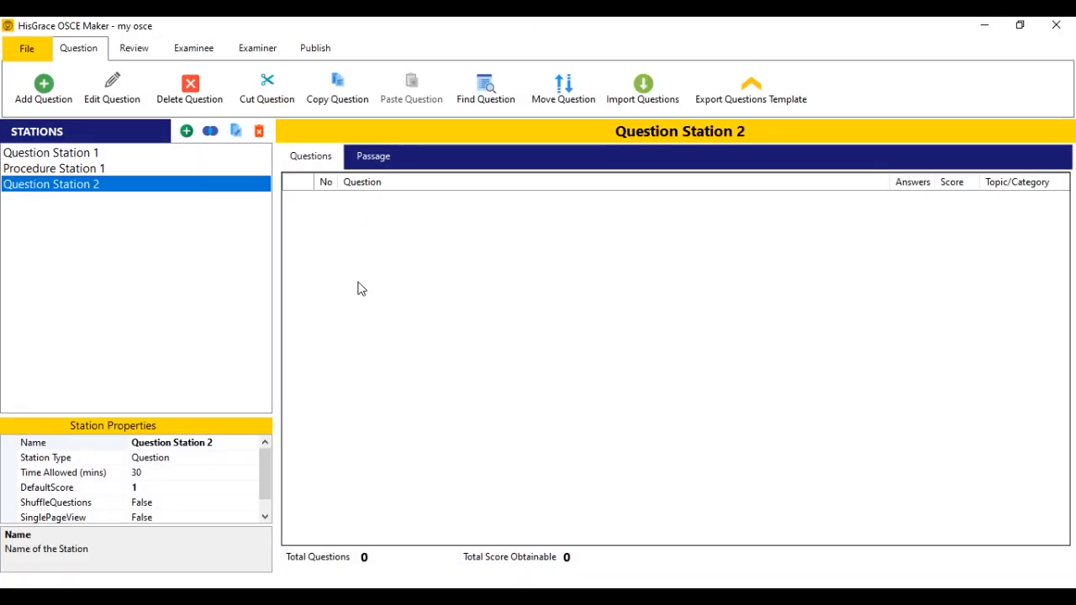
Import questions from the Question Template Excel file into Question Station 2 and confirm success.
left_click(672, 99)
left_click(514, 304)
left_click(490, 329)
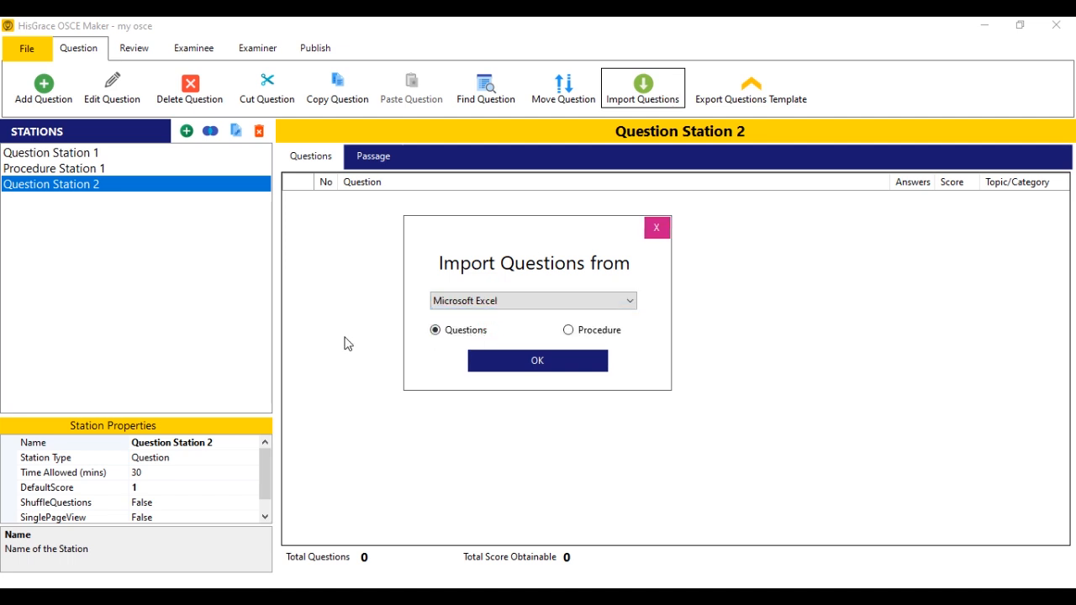
left_click(447, 333)
left_click(504, 360)
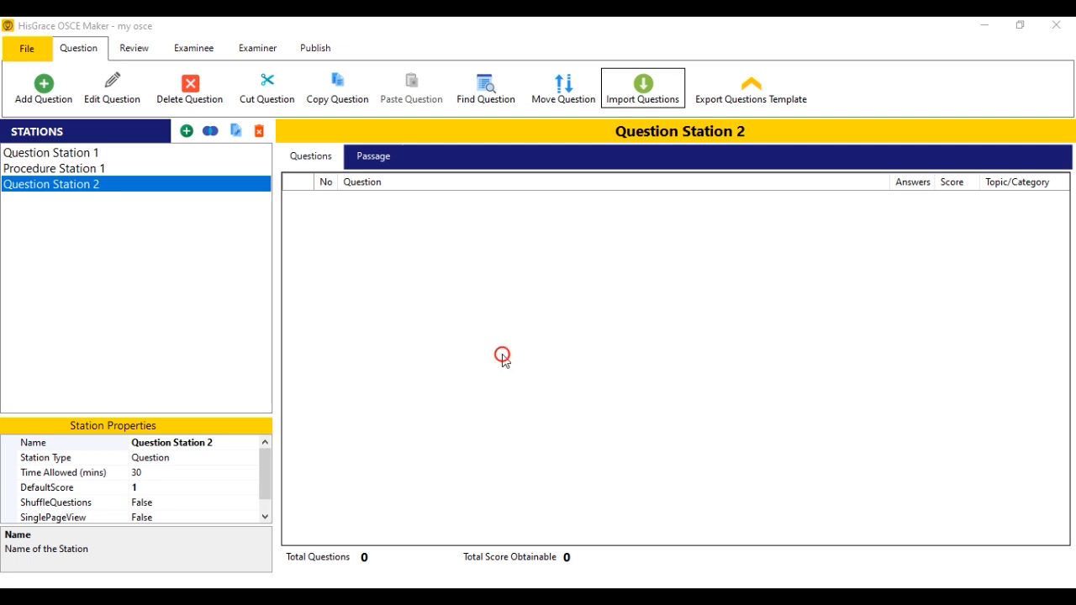
left_click(202, 151)
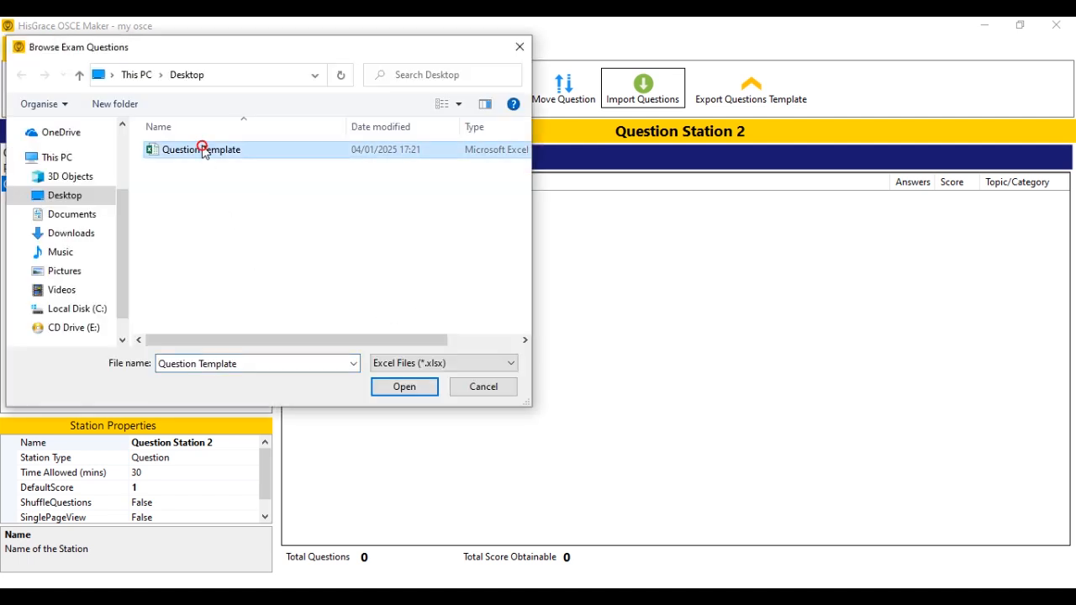
double_click(203, 151)
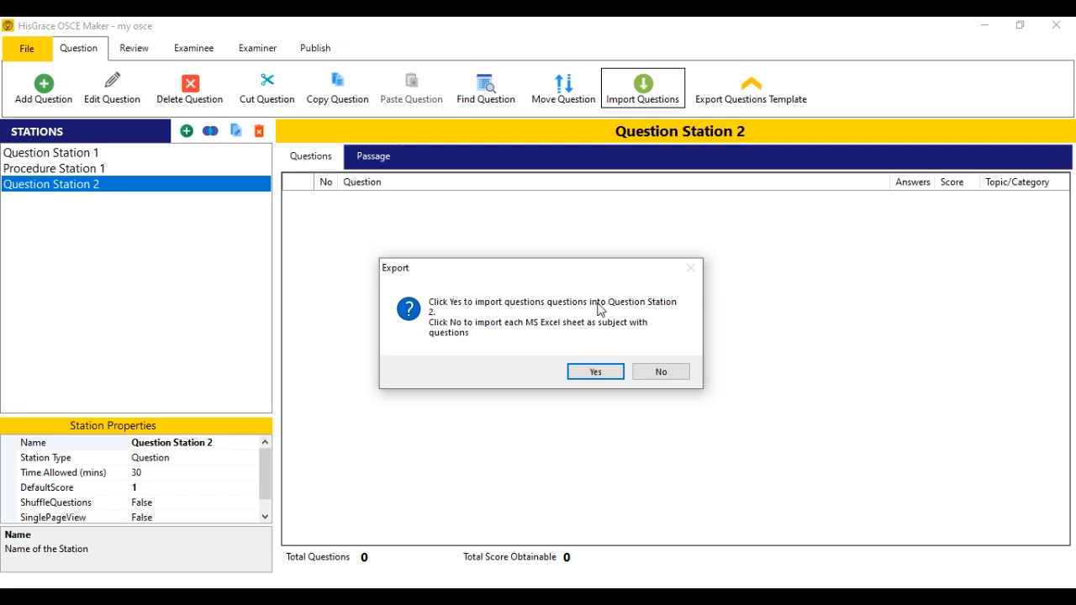
left_click(594, 373)
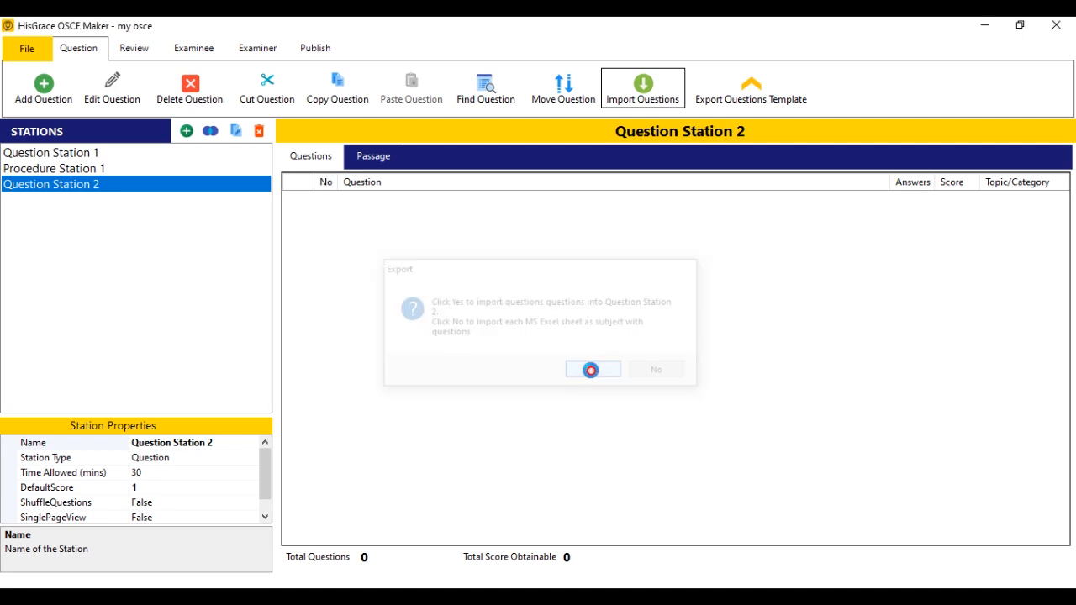
left_click(562, 353)
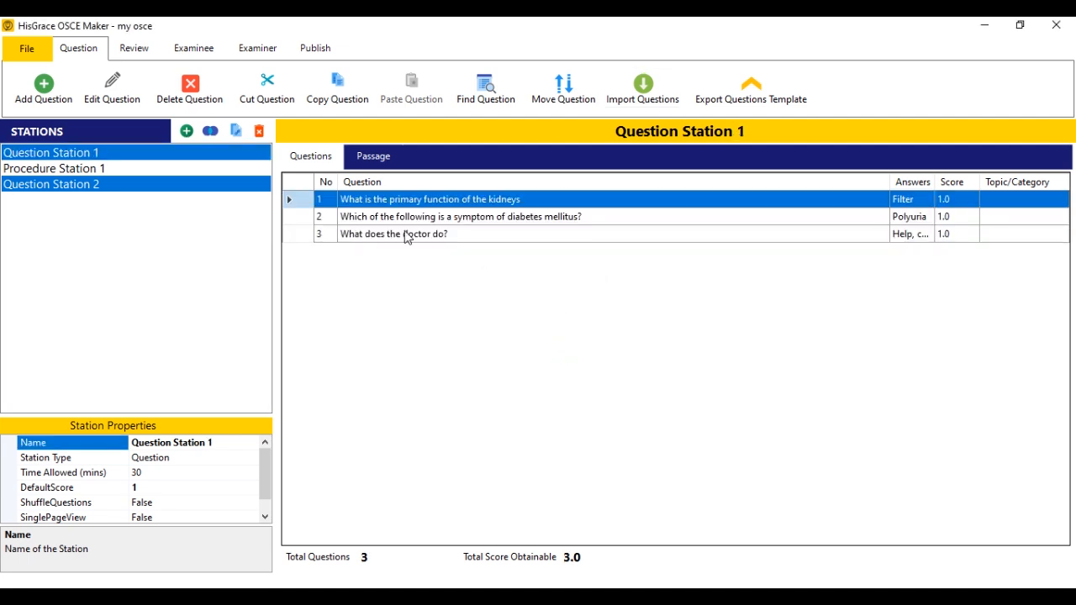
left_click(425, 219)
left_click(424, 202)
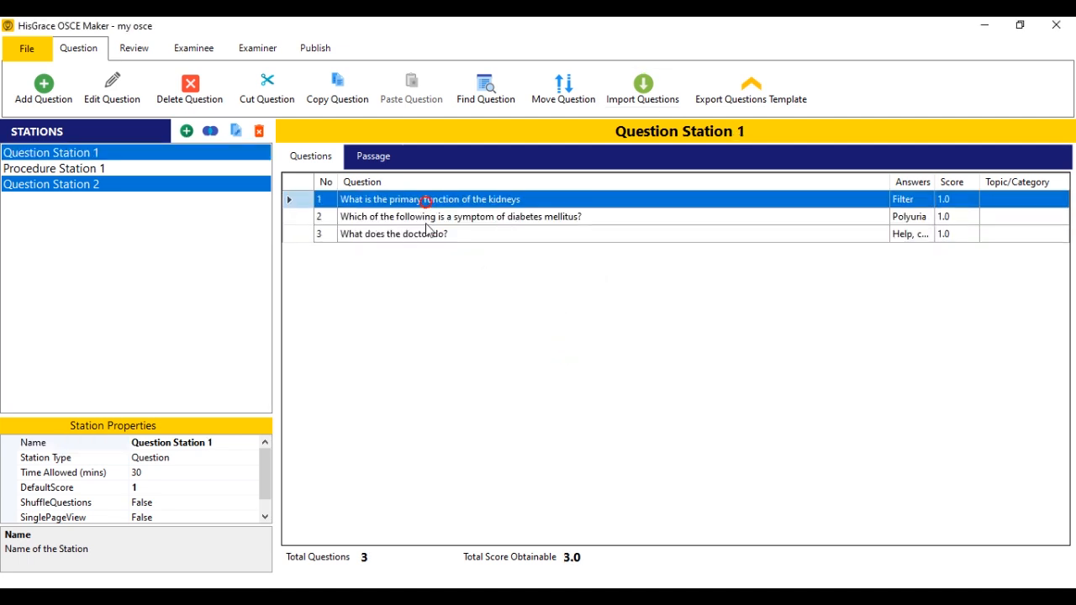
left_click(431, 218)
left_click(444, 238)
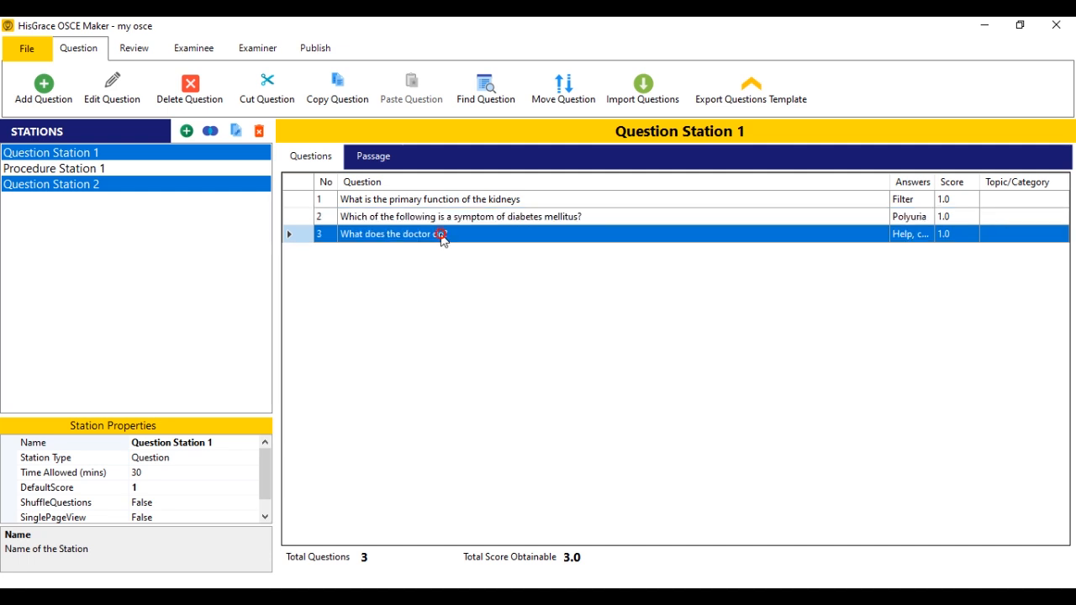
left_click(130, 48)
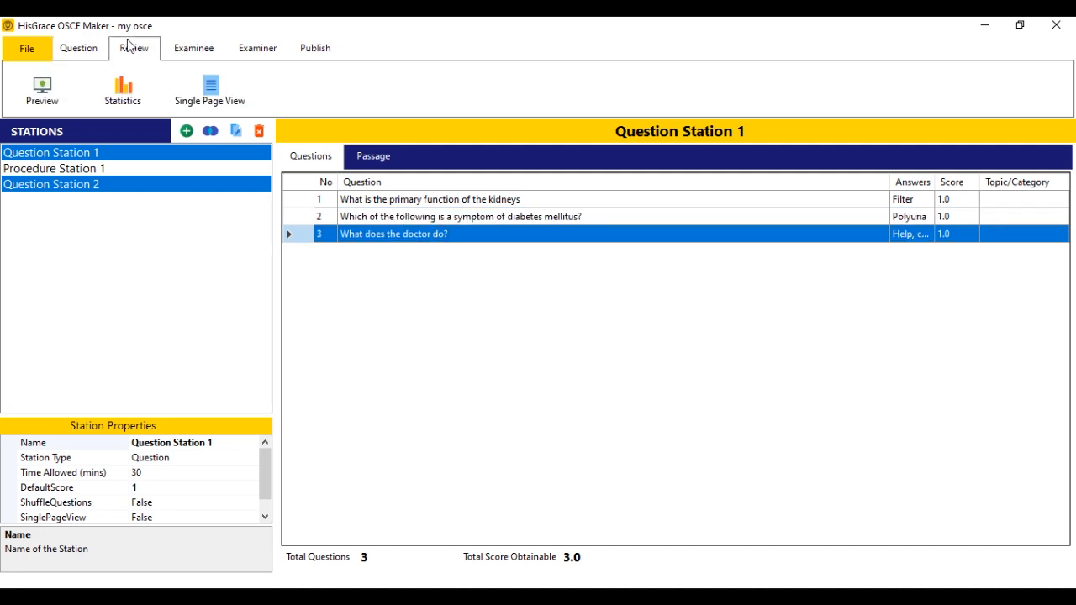
left_click(56, 94)
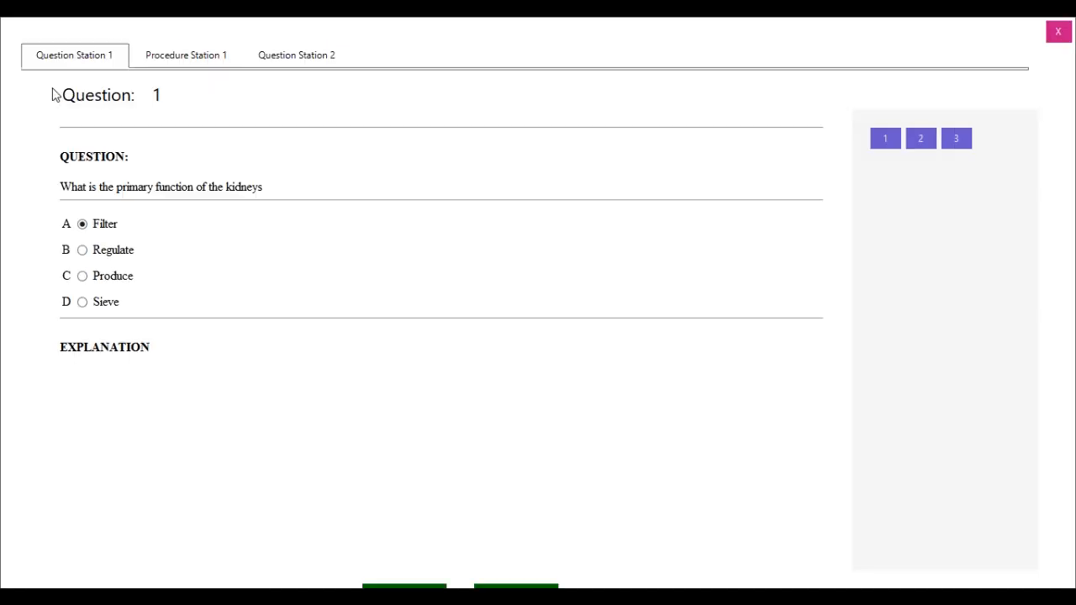
left_click(180, 56)
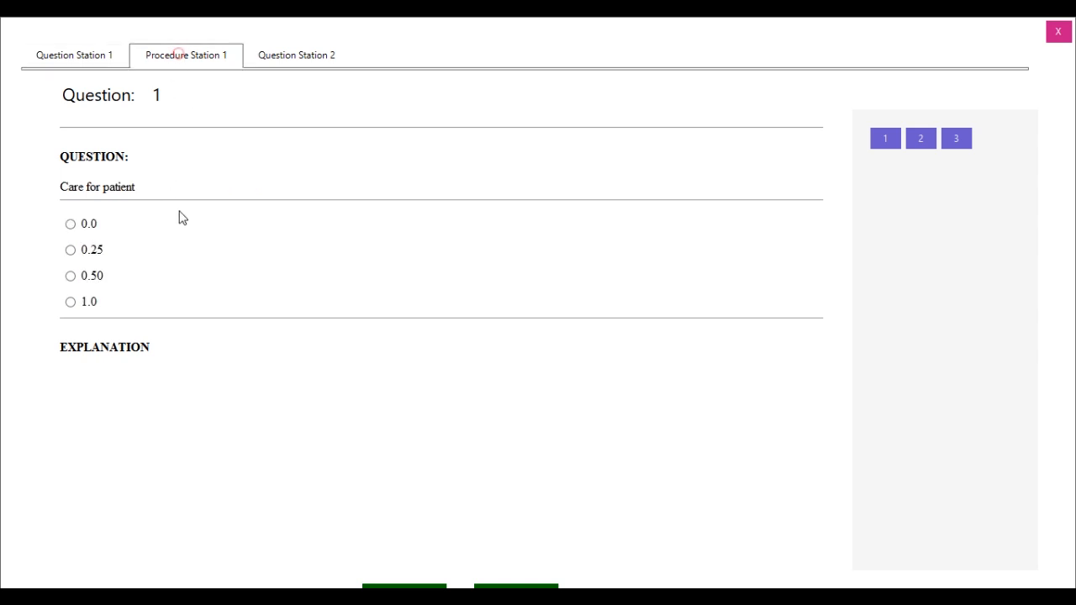
left_click(921, 141)
left_click(302, 59)
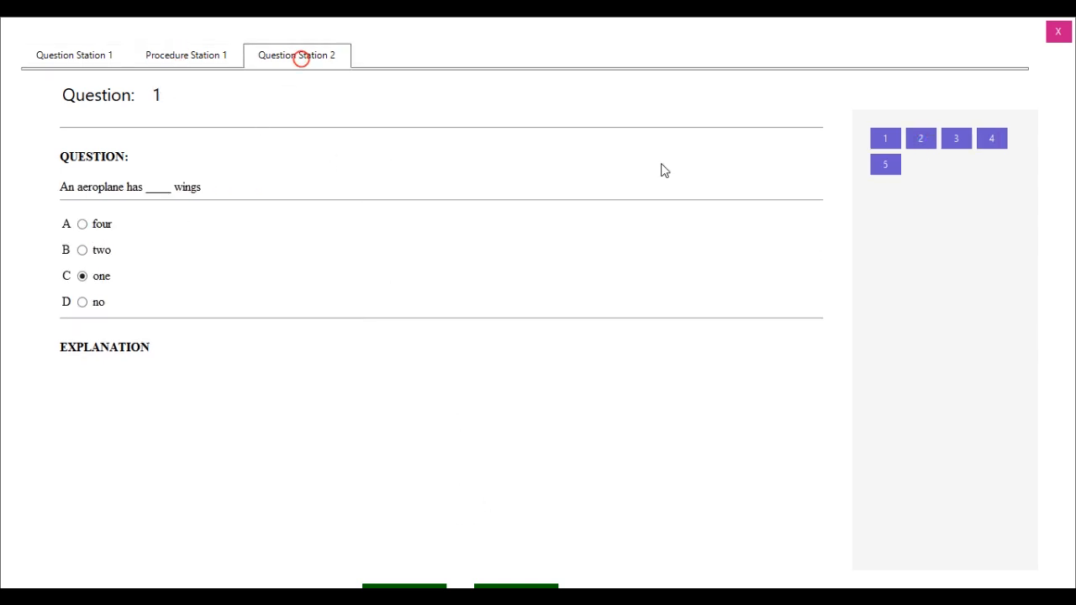
left_click(922, 143)
left_click(919, 145)
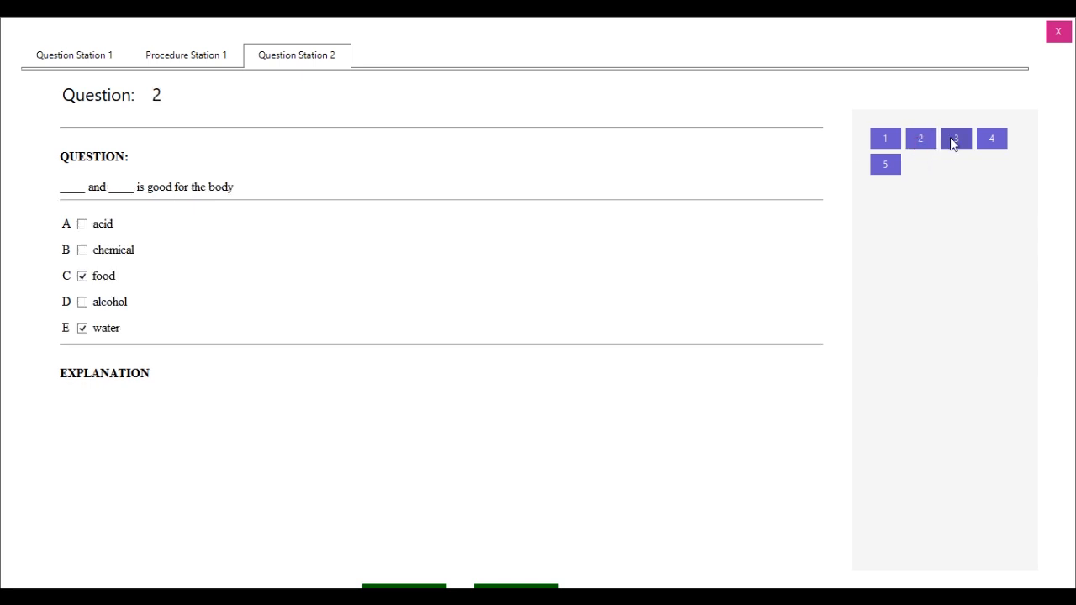
left_click(952, 143)
left_click(989, 139)
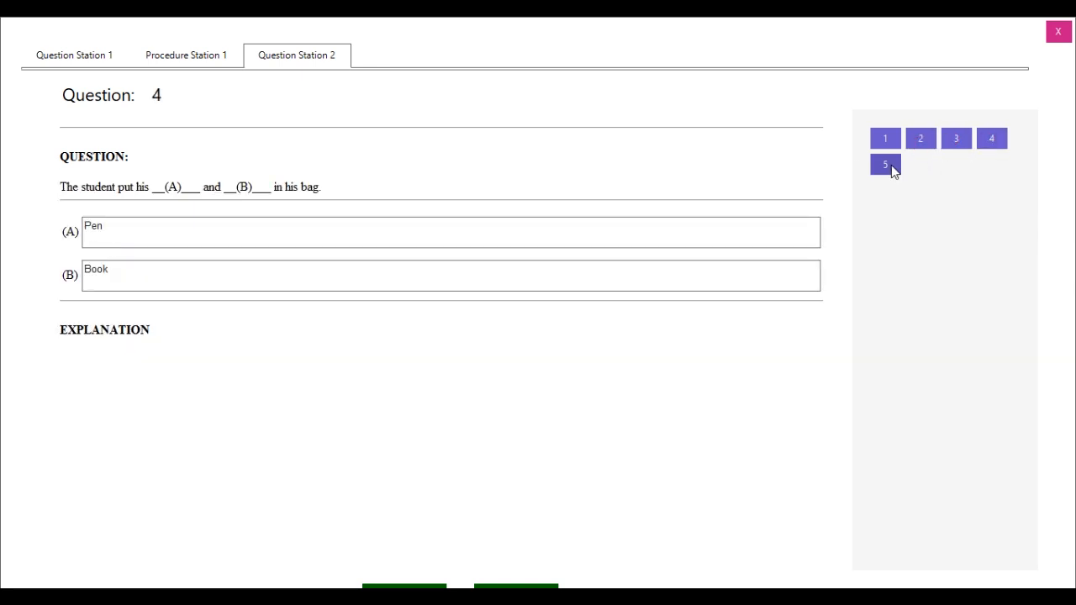
left_click(887, 165)
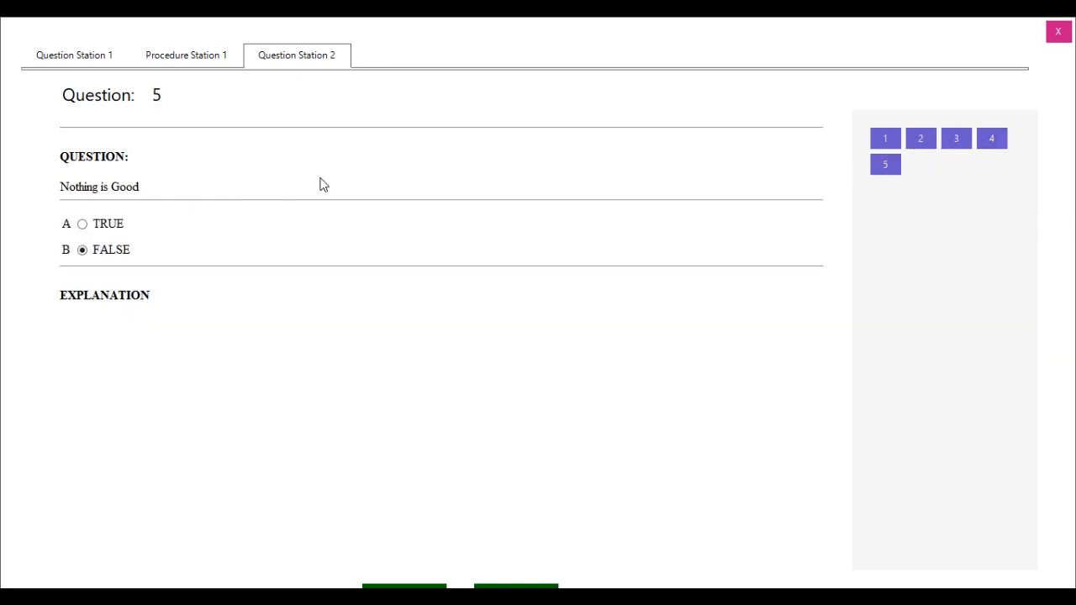
left_click(1058, 32)
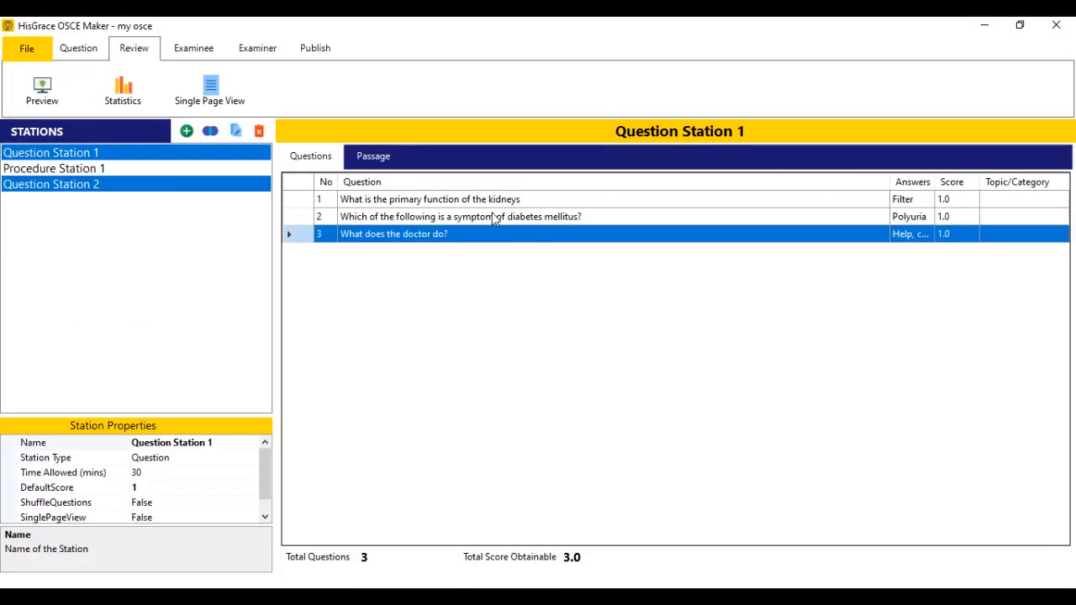
Select question 1 about kidney function and open it for editing.
left_click(447, 217)
left_click(445, 201)
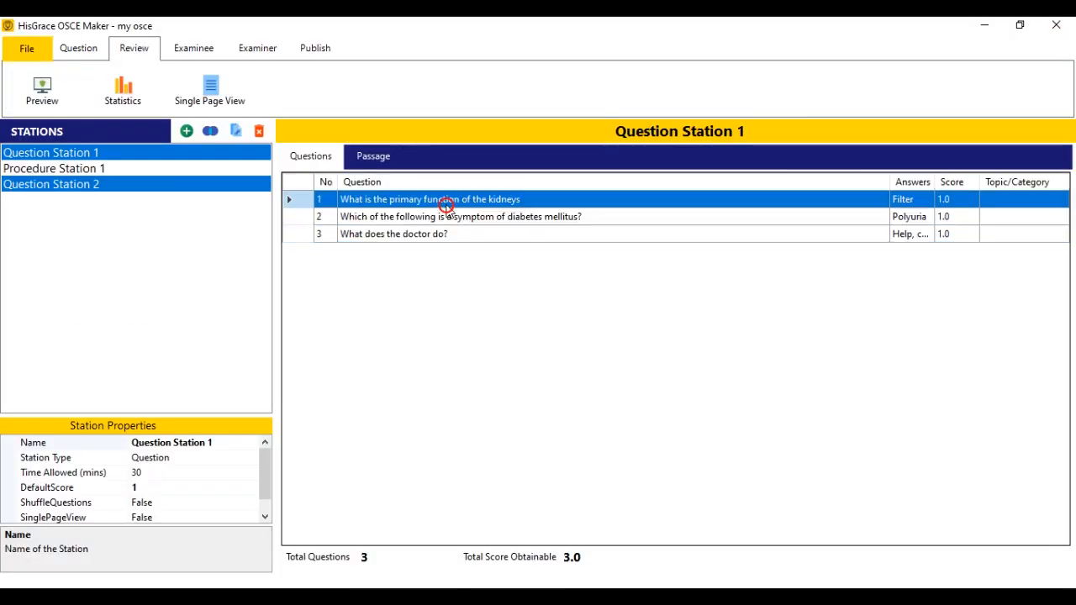
left_click(62, 48)
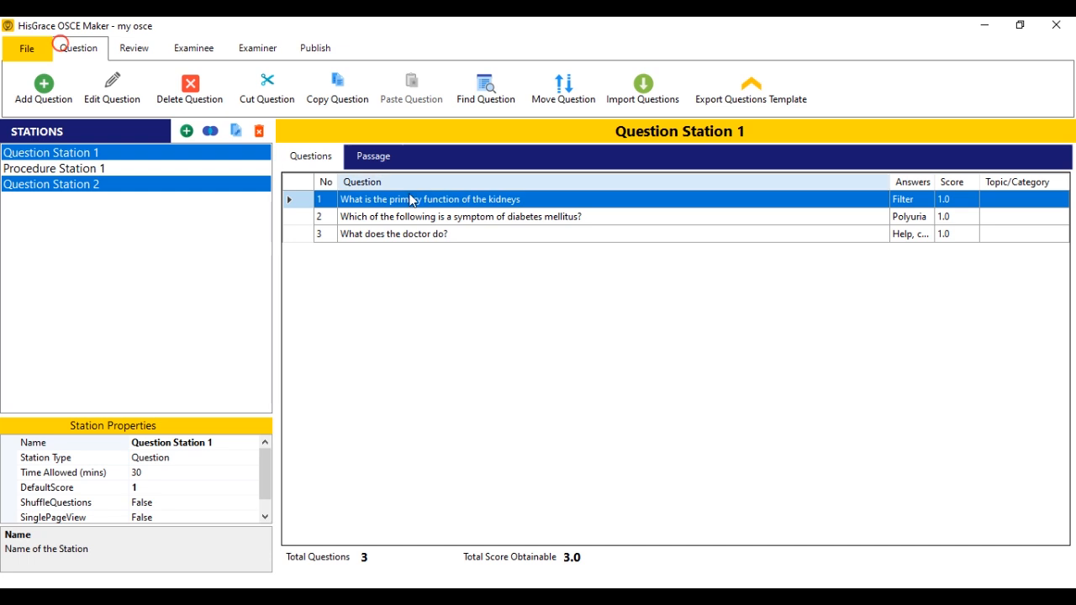
left_click(114, 94)
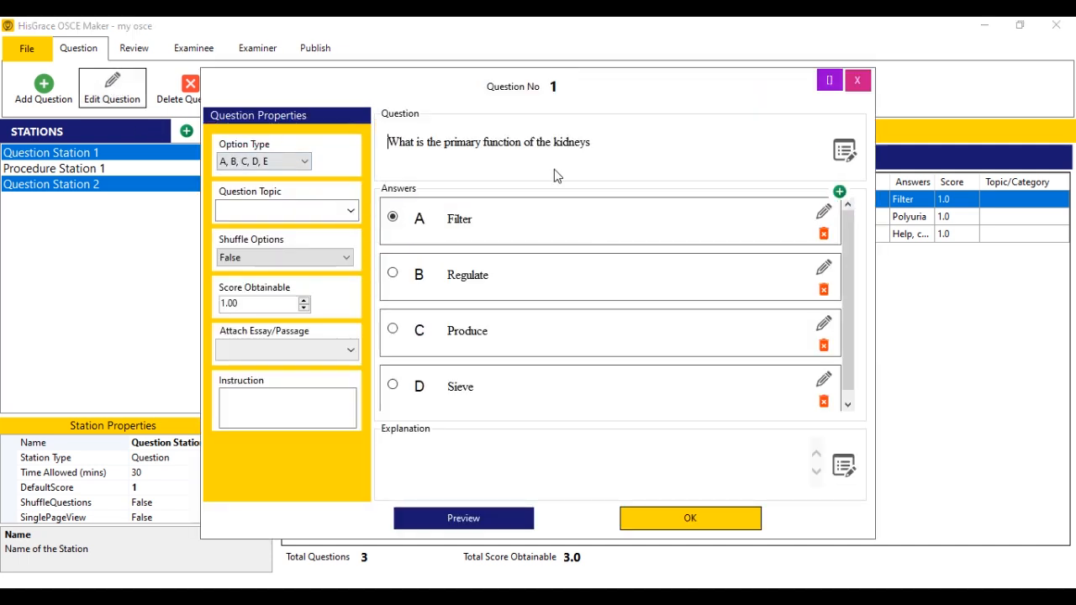
Insert a picture below the question text, preview it, and save the question.
left_click(620, 151)
left_click(845, 153)
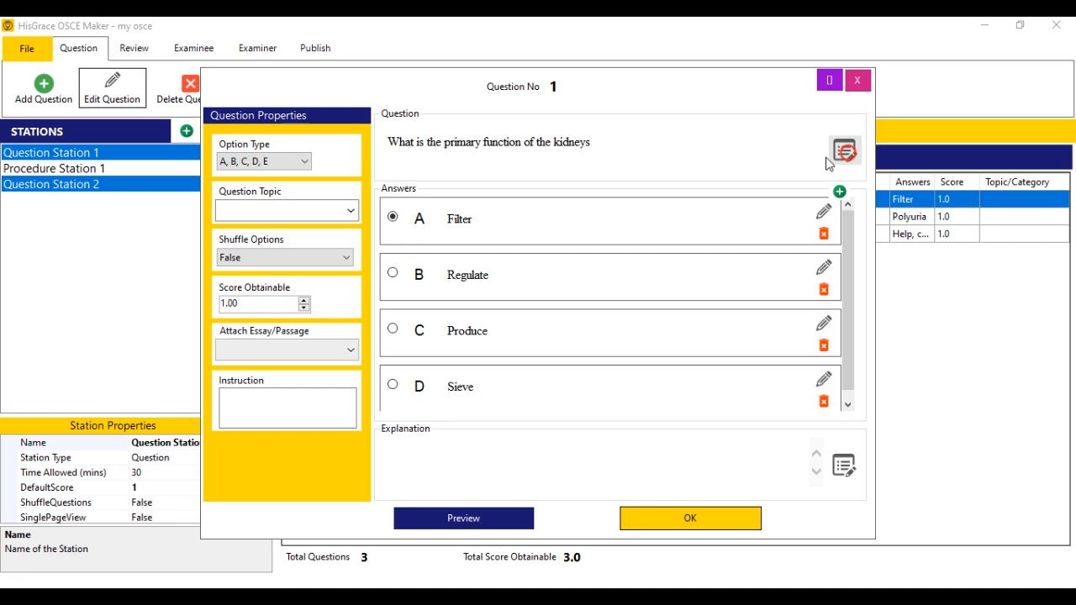
left_click(502, 231)
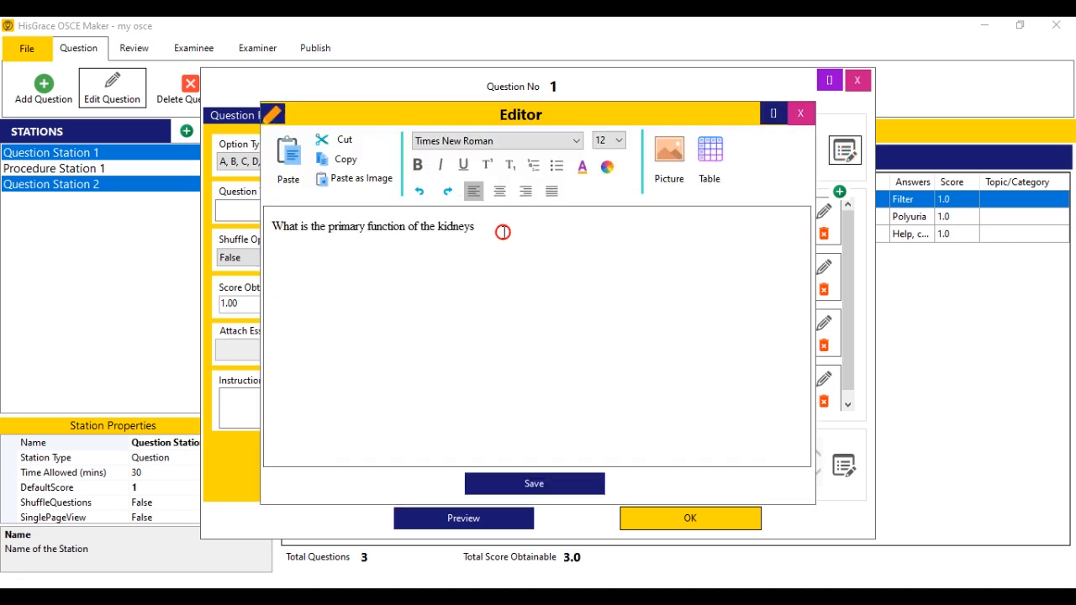
left_click(669, 155)
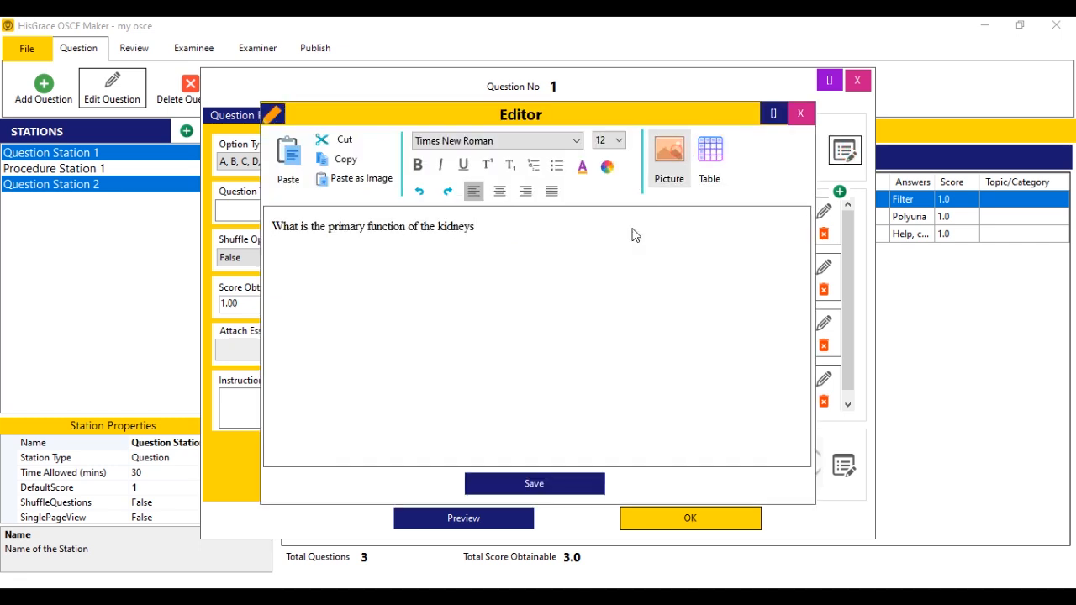
double_click(471, 252)
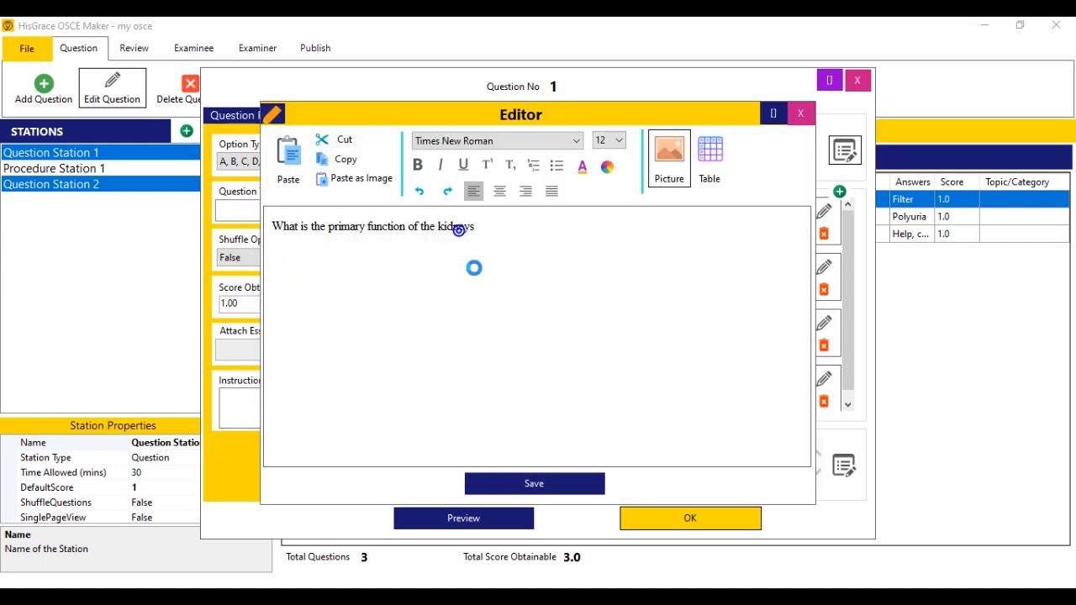
left_click(588, 480)
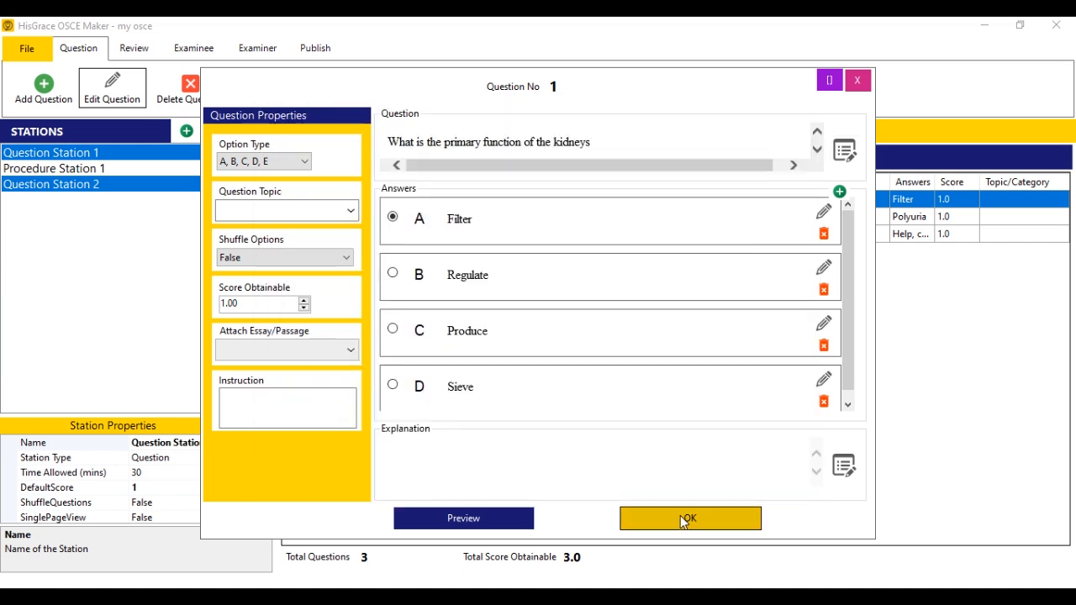
left_click(527, 519)
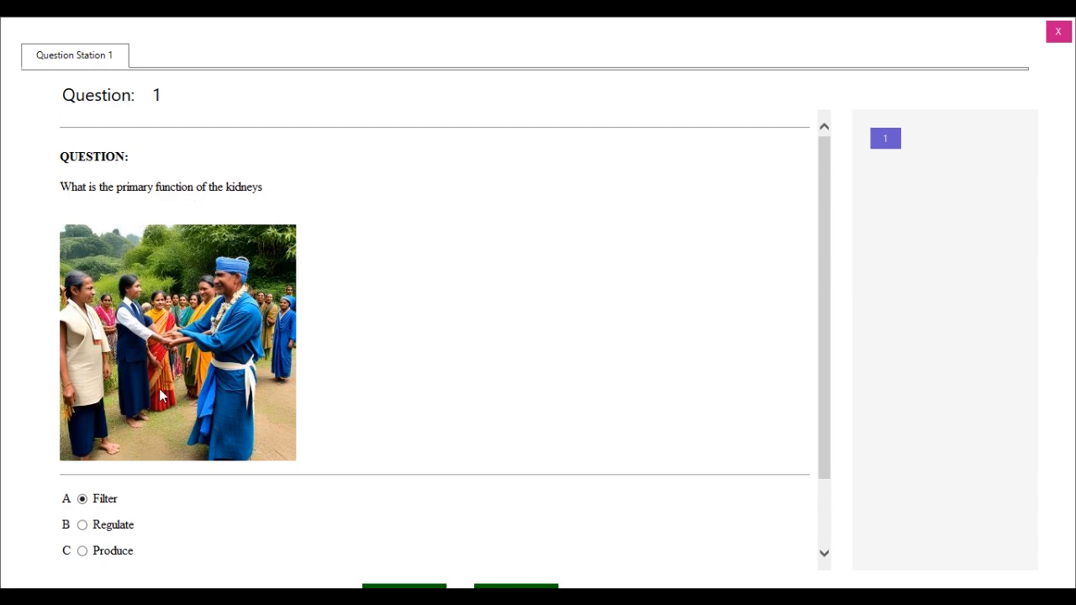
left_click_drag(824, 305, 824, 282)
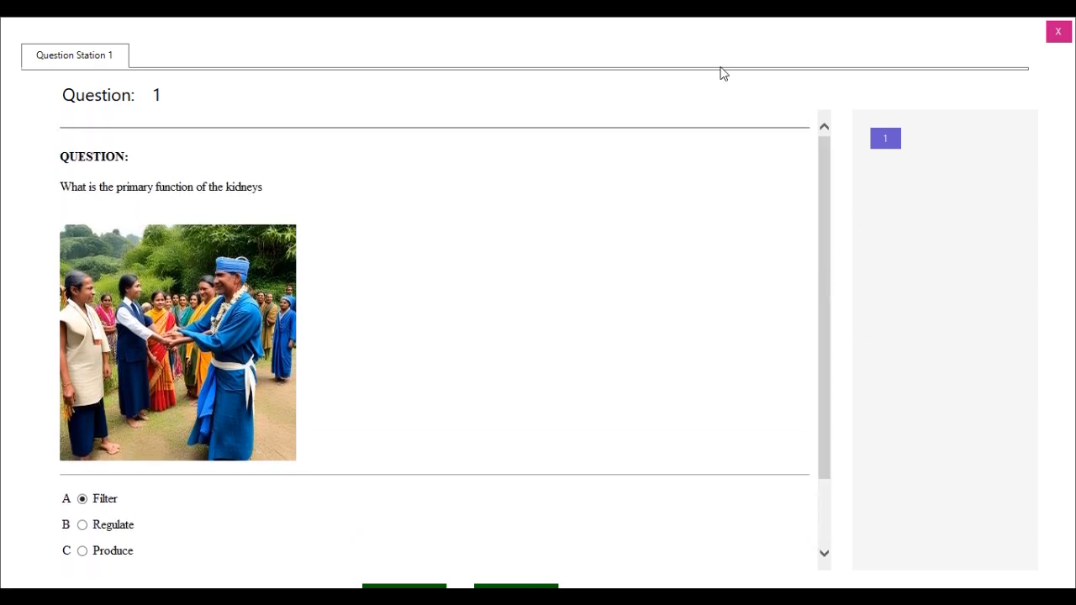
left_click(1060, 32)
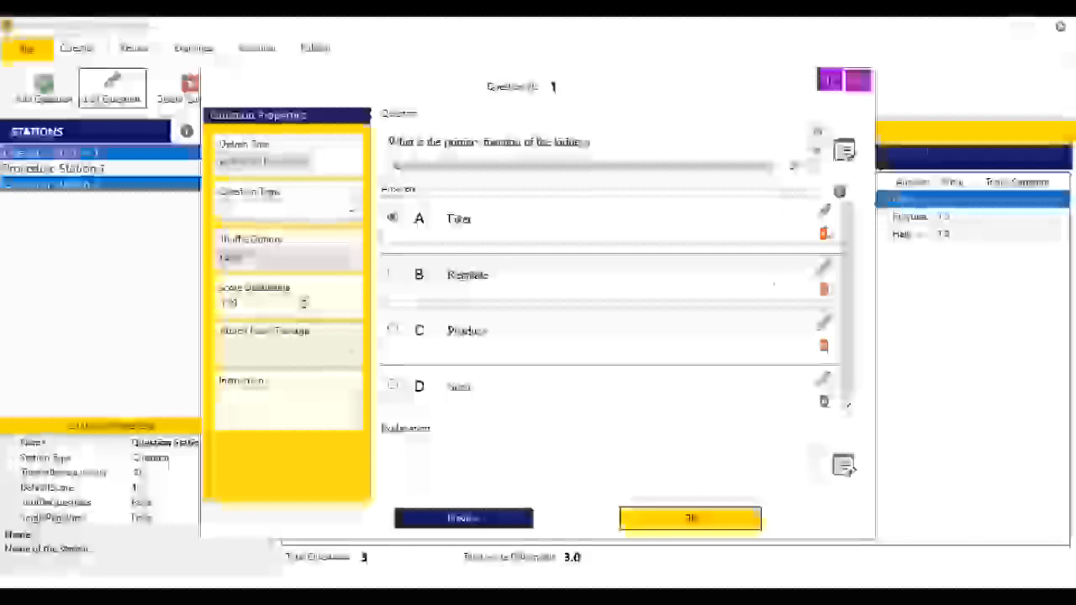
left_click(697, 518)
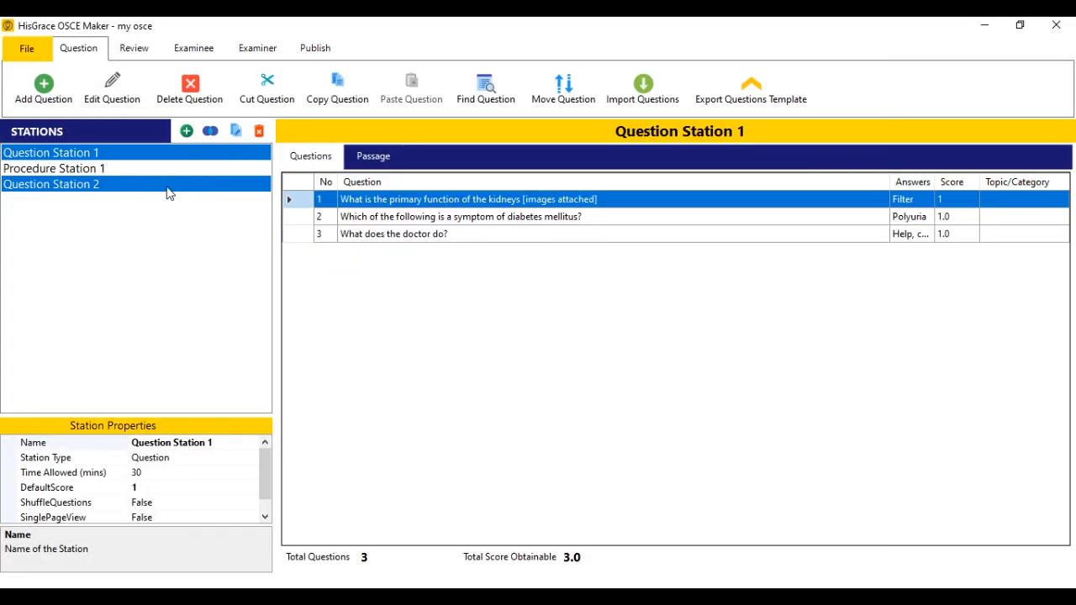
Add a new station and name it Procedure Station 2.
left_click(210, 186)
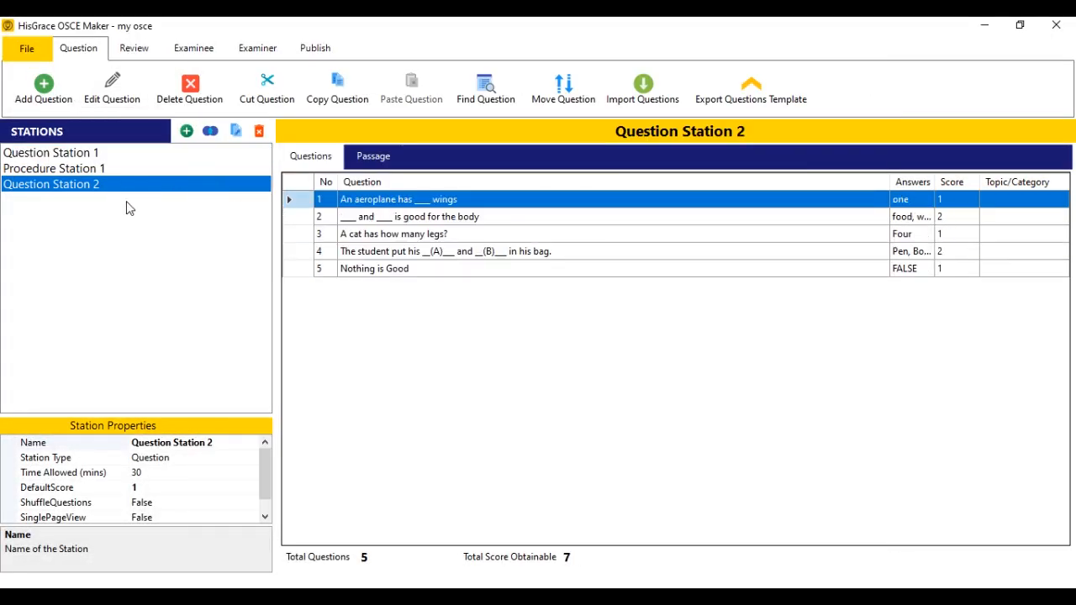
left_click(188, 132)
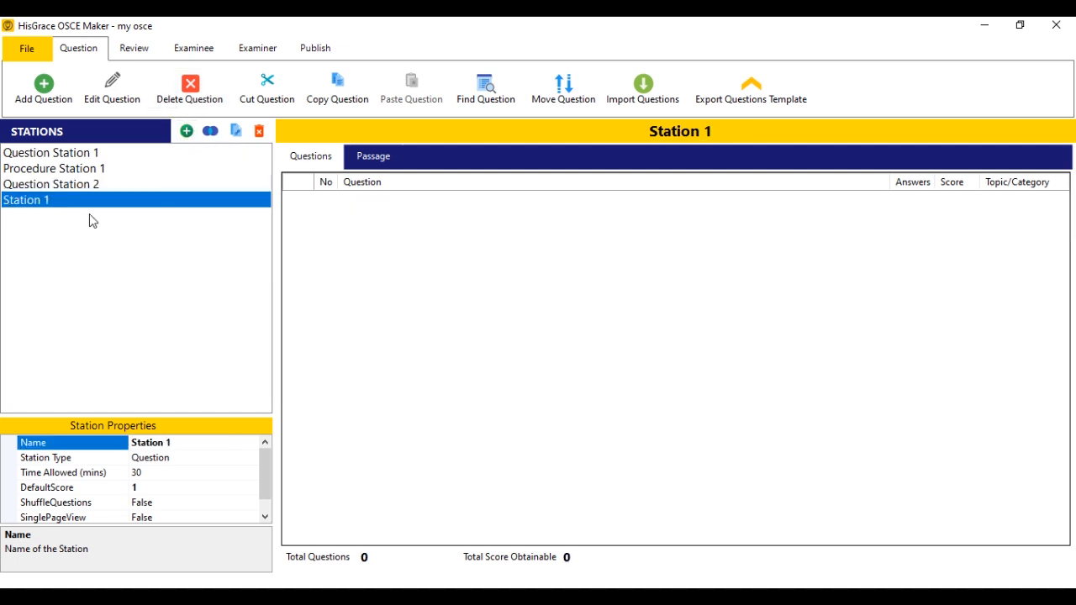
left_click(177, 442)
type("Procedure")
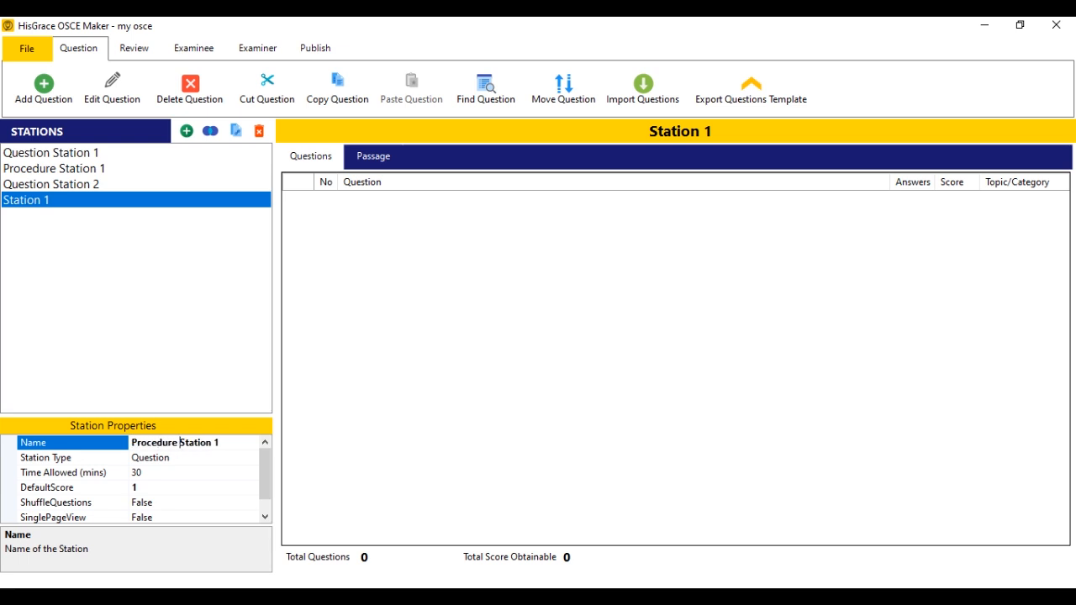
key("End")
key("BackSpace")
type("2")
key("Return")
Set its station type to Procedure and bring up the question template export options.
left_click(165, 454)
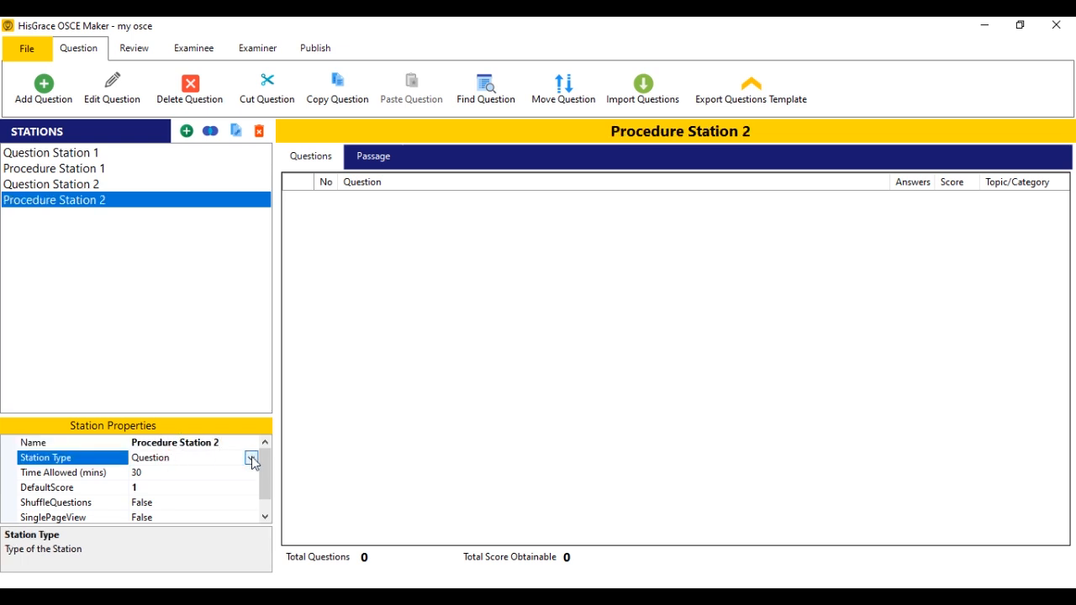
left_click(251, 456)
left_click(201, 487)
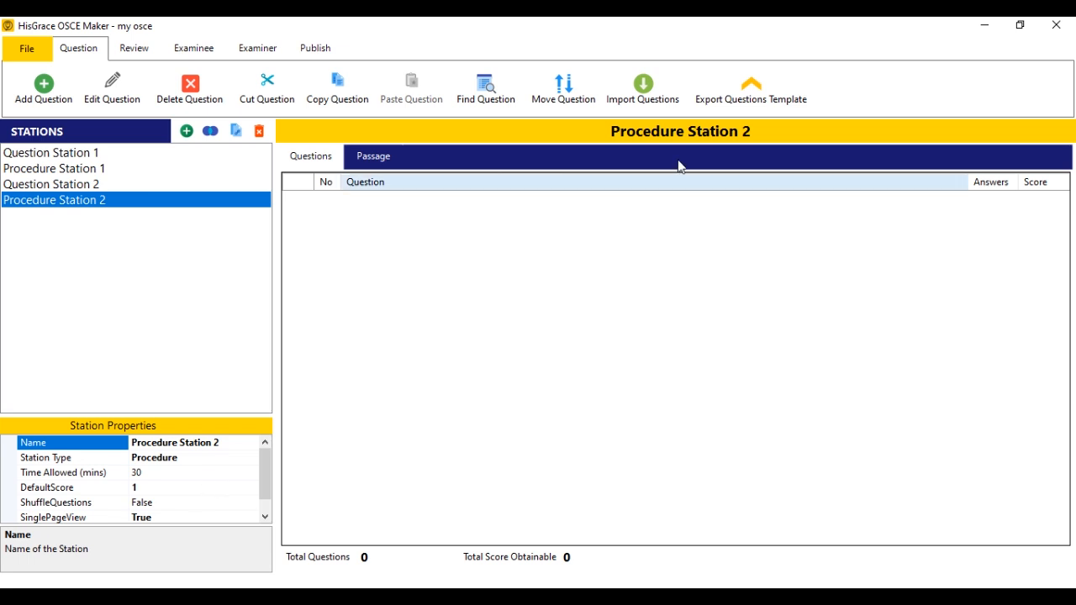
left_click(706, 92)
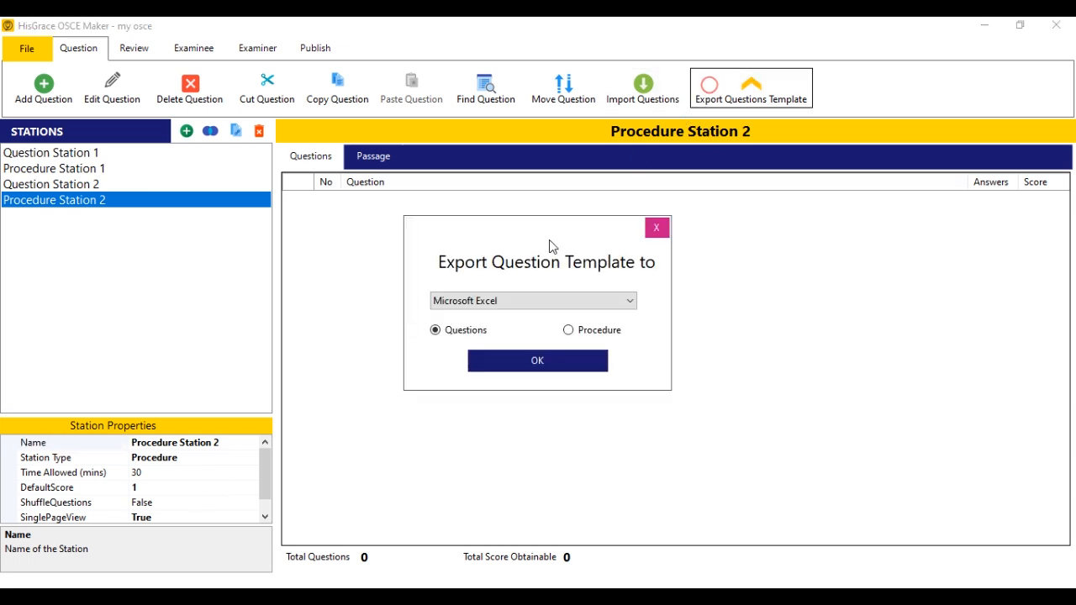
Export the Excel procedure template to the Desktop as 'procedure Template' and locate the file there.
left_click(571, 331)
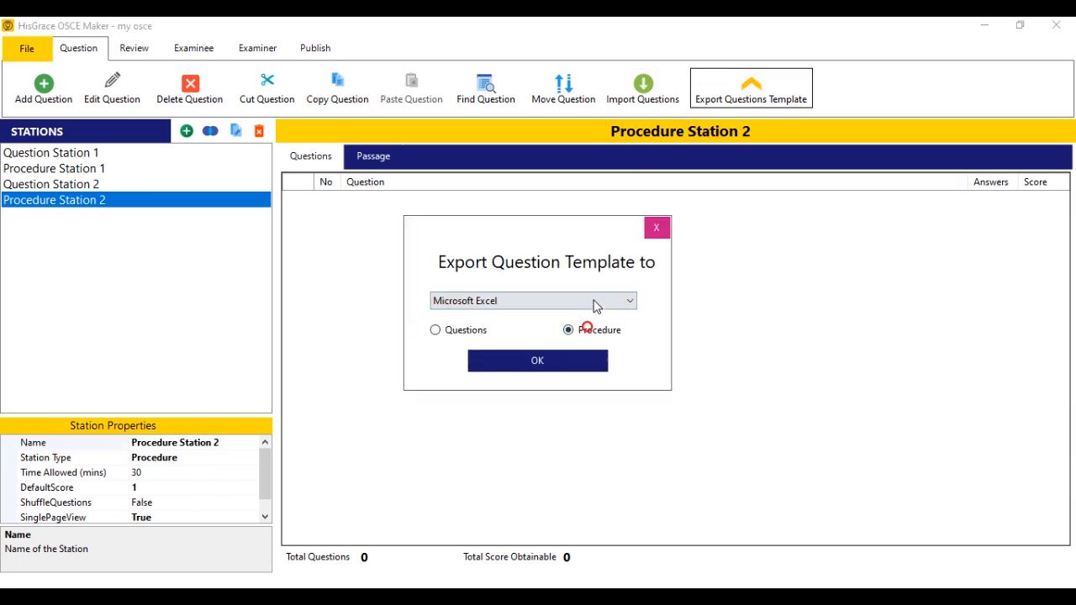
left_click(561, 360)
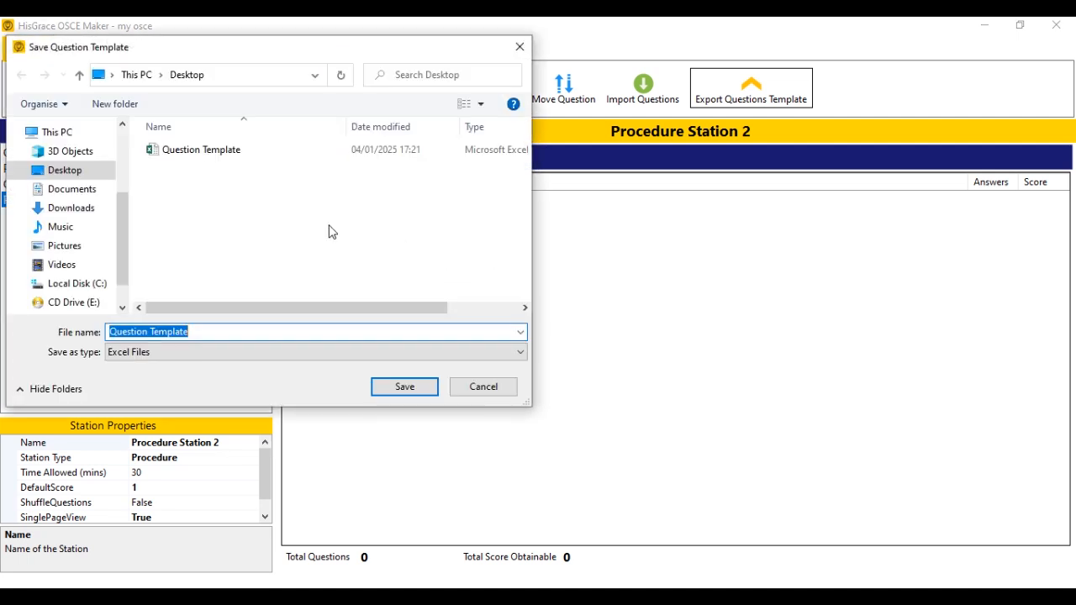
left_click(127, 333)
double_click(127, 333)
type("procedure")
left_click(386, 389)
left_click(517, 361)
key("super+d")
left_click(107, 365)
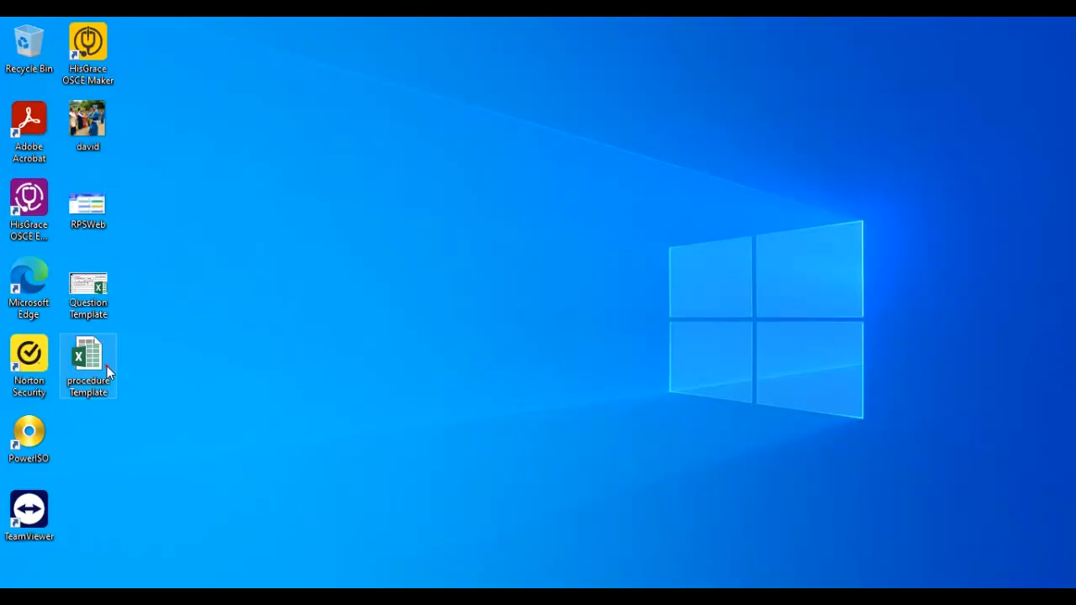
Open procedure Template and add row 5: 4, Greet patient, scores 0.5, 0, 0.25, 0.5.
double_click(95, 362)
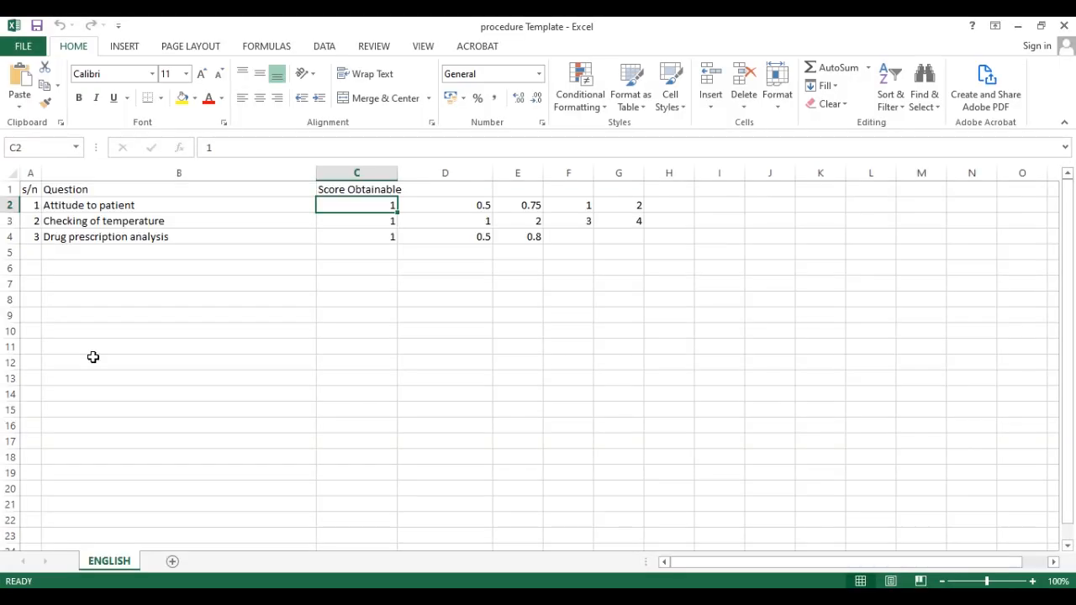
left_click(247, 190)
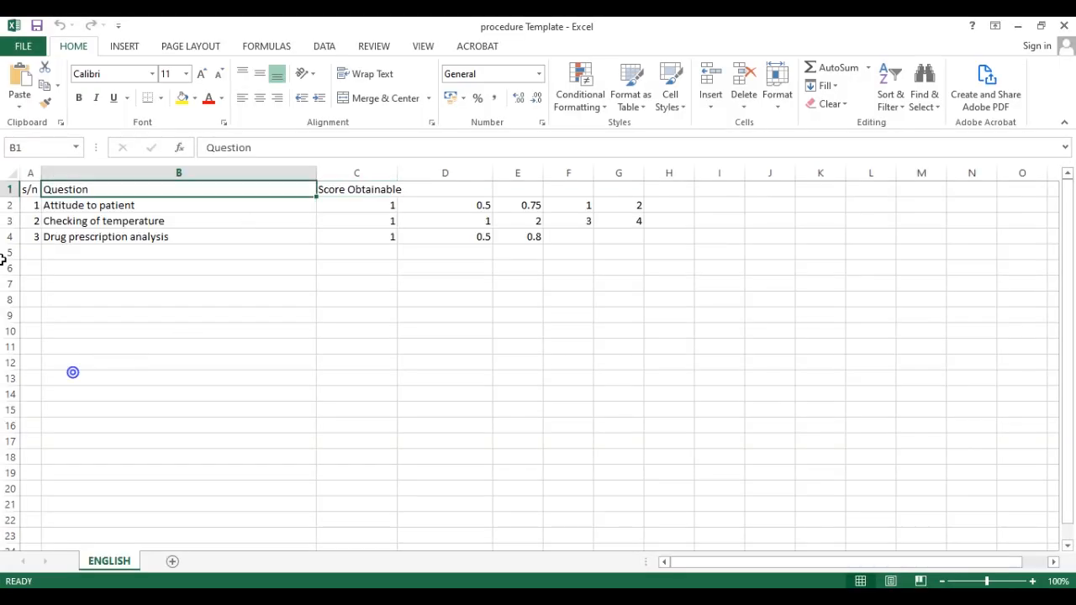
left_click(356, 238)
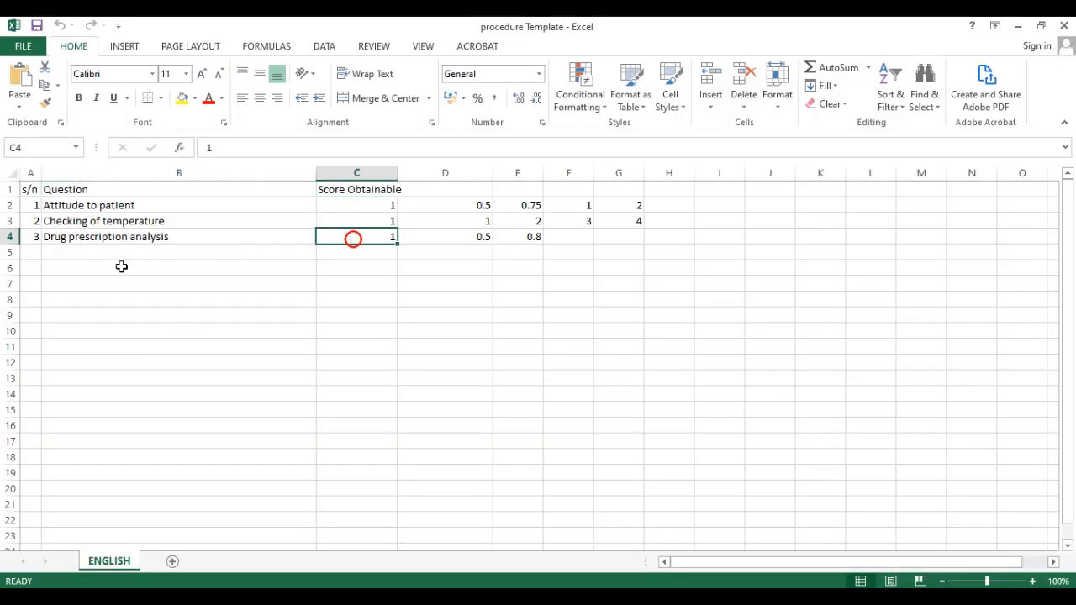
left_click(27, 251)
type("4")
left_click(69, 252)
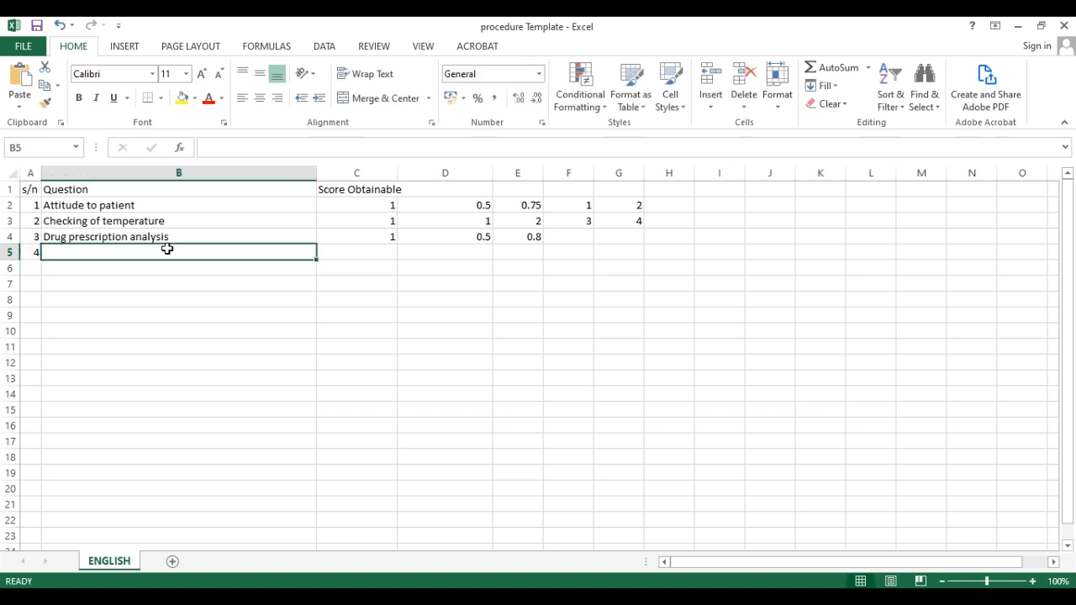
type("Greet patient")
key("Tab")
type("0.5")
key("Tab")
type("0")
key("Tab")
type("0.25\t0.5")
Set the Drug prescription analysis scores in C4 and F4 to 0.75.
left_click(380, 236)
type("0.75")
left_click(580, 237)
type("0.75")
left_click(562, 223)
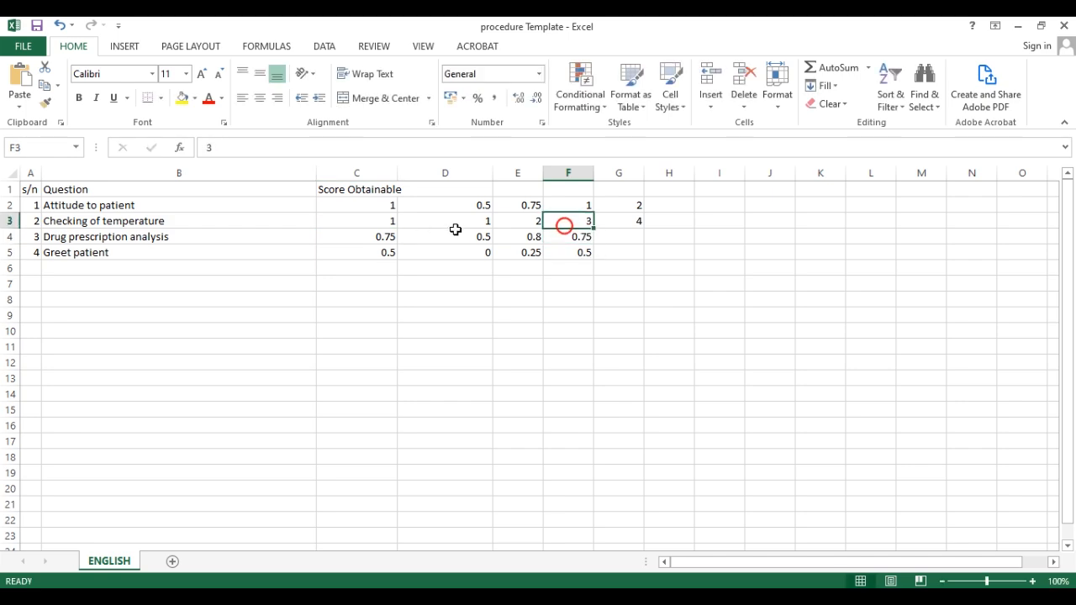
left_click(379, 209)
left_click(233, 222)
Save the workbook, close Excel, and return to OSCE Maker.
left_click(22, 46)
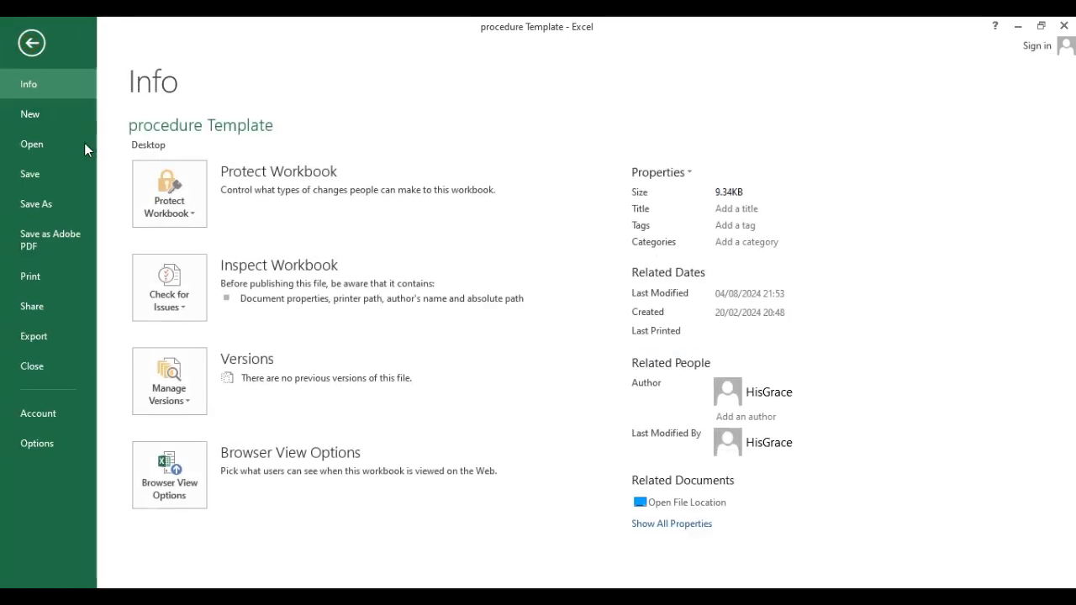
left_click(34, 175)
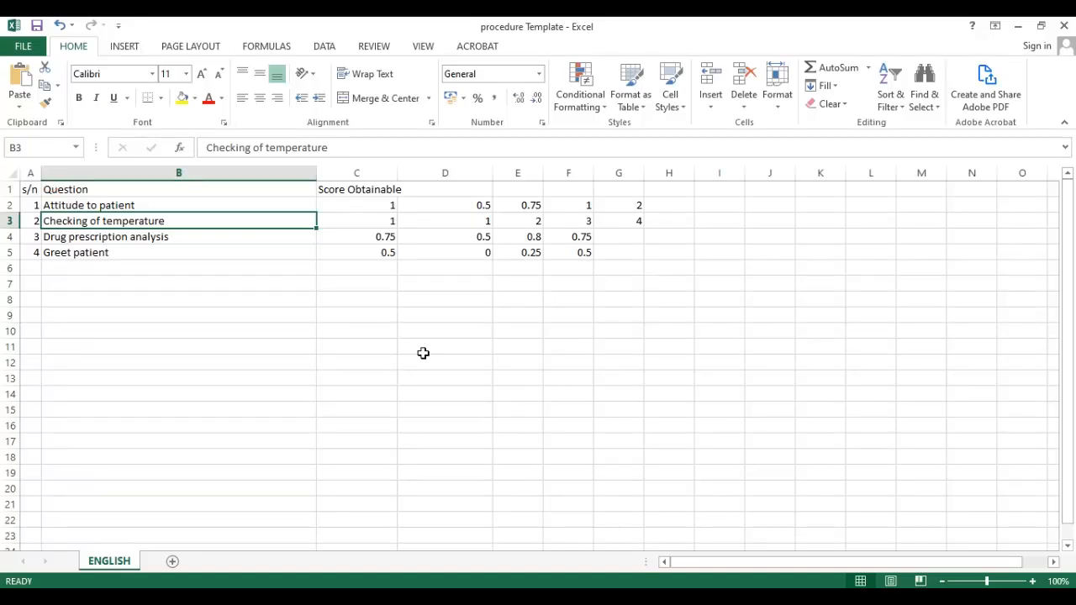
left_click(1064, 26)
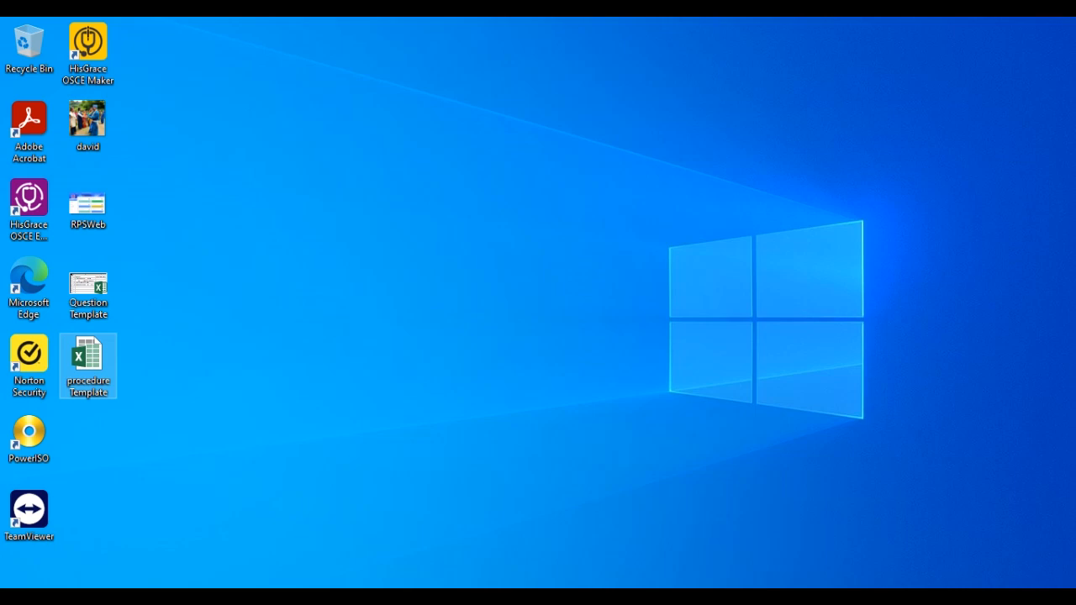
key("alt+Tab")
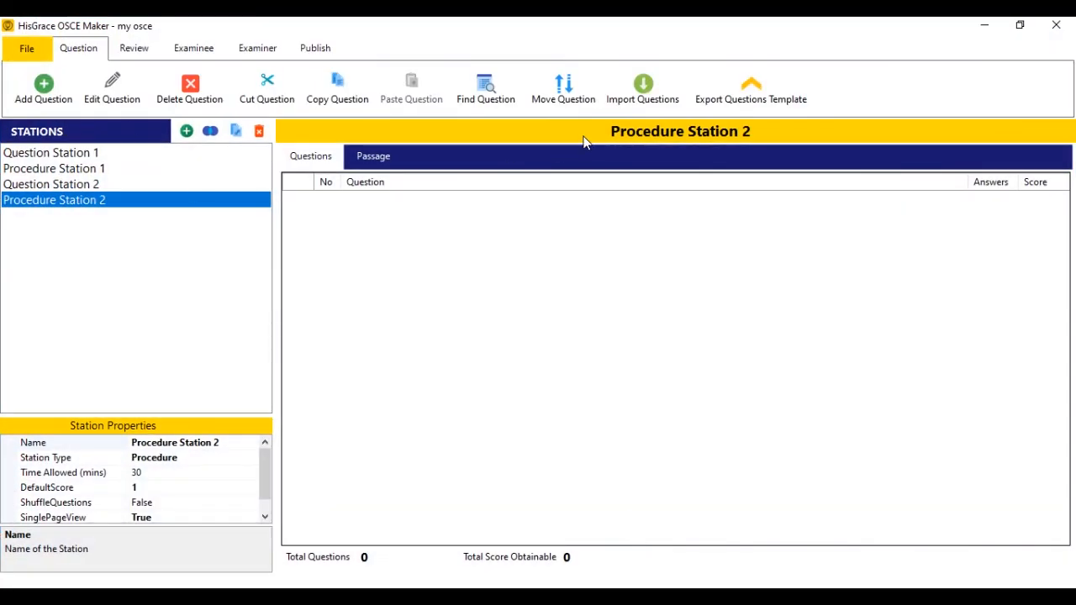
Import the four procedure items from procedure Template into Procedure Station 2 and view them.
left_click(632, 95)
left_click(564, 308)
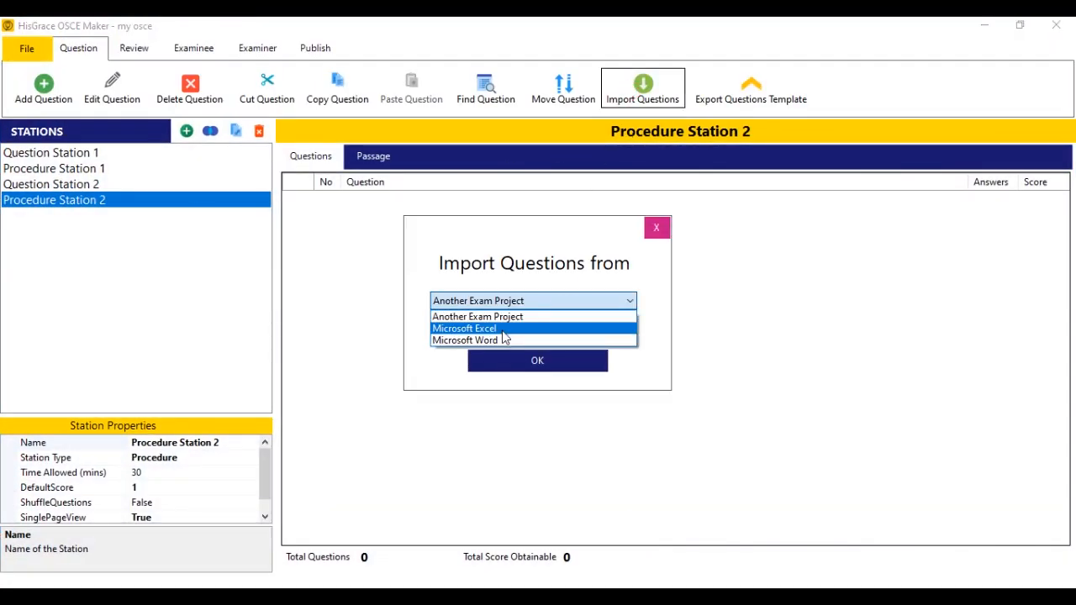
left_click(500, 328)
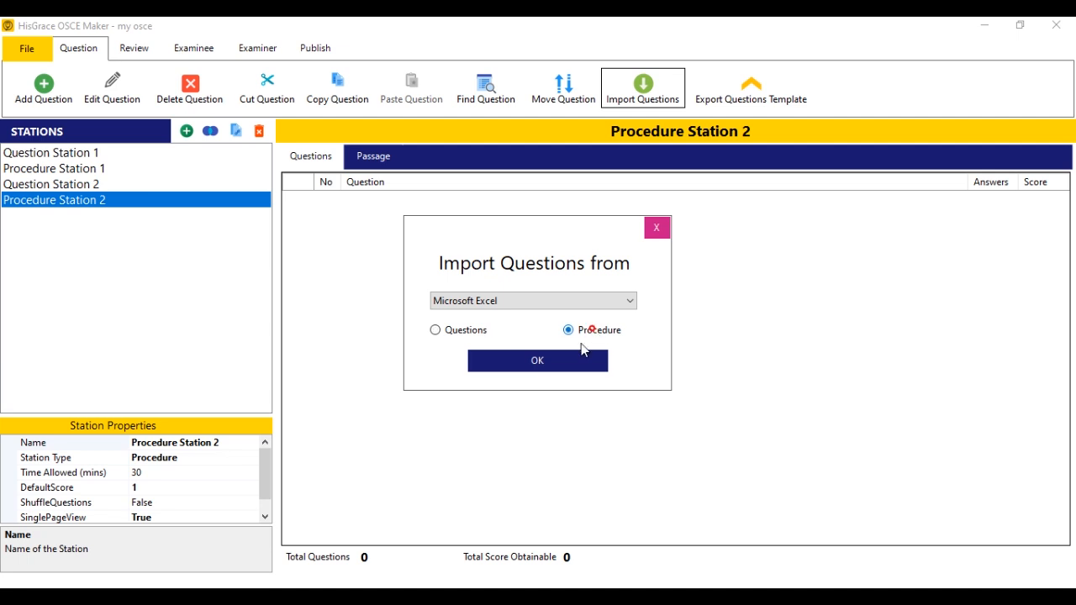
left_click(558, 370)
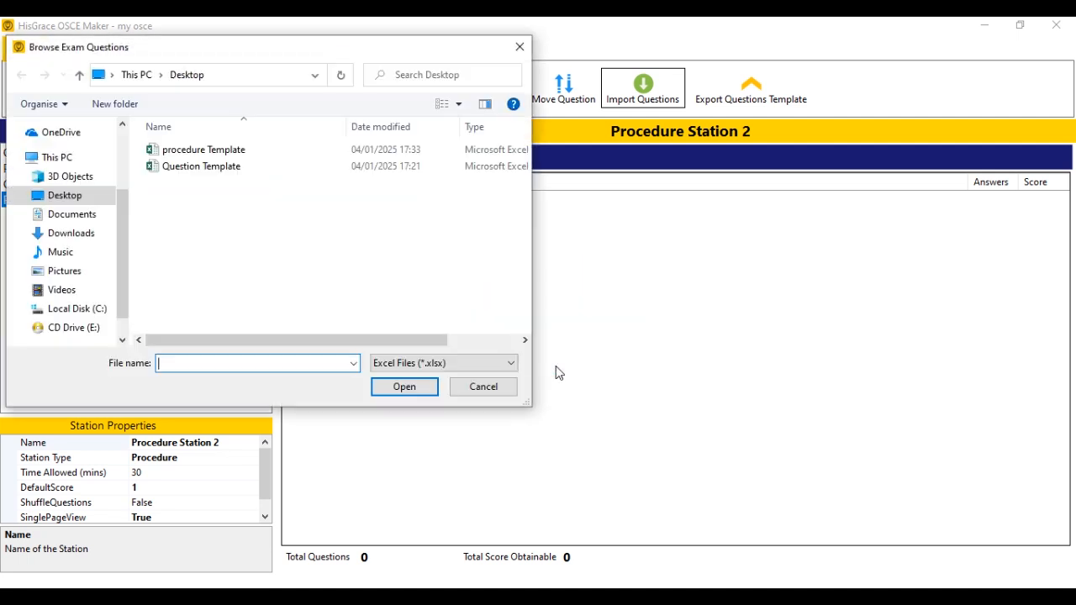
left_click(211, 149)
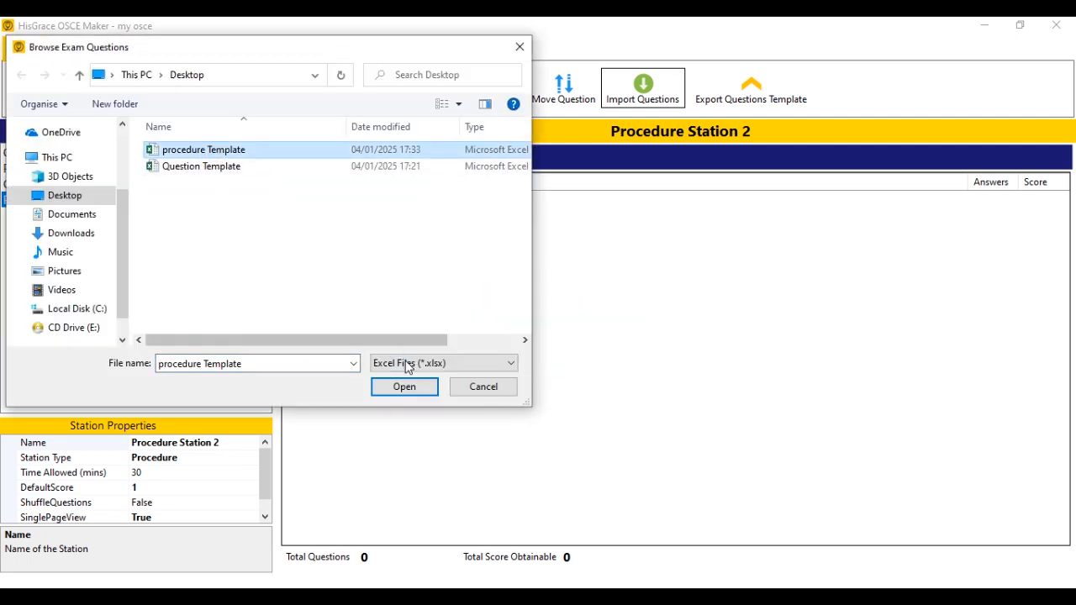
left_click(405, 387)
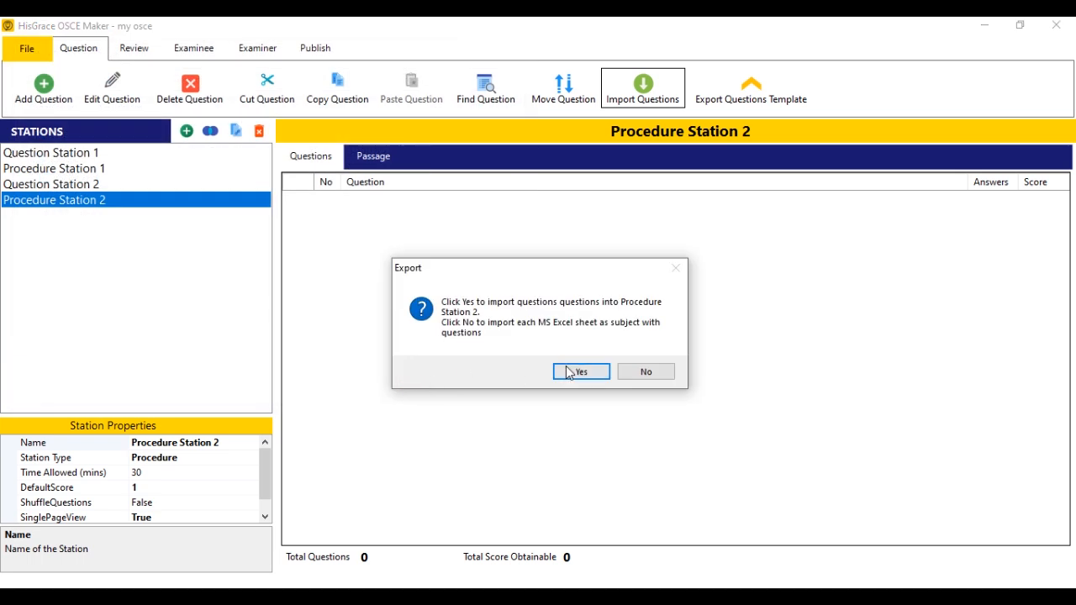
left_click(567, 375)
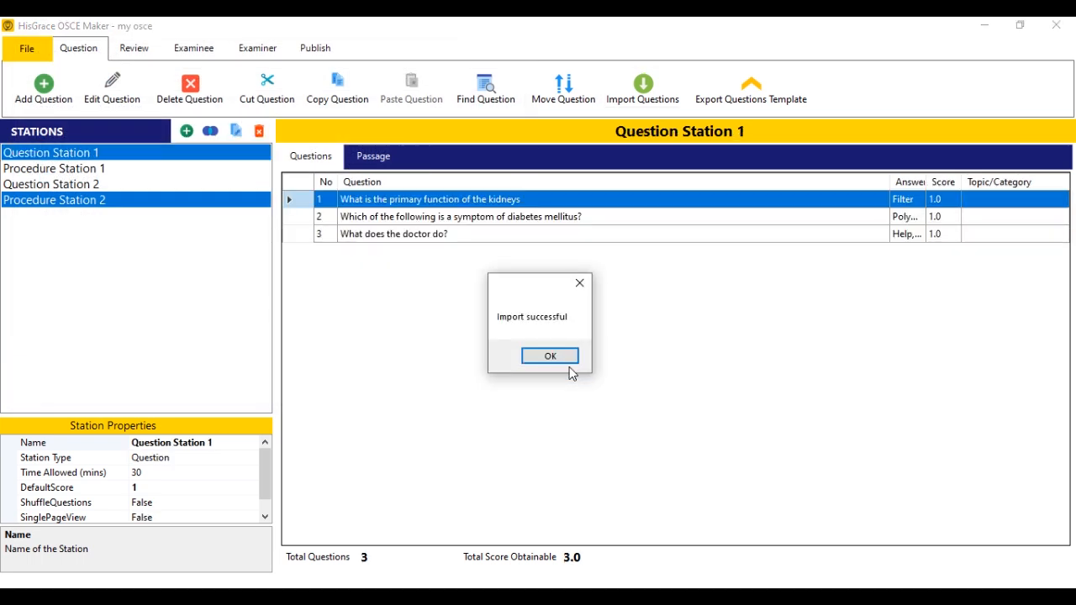
left_click(551, 358)
left_click(218, 204)
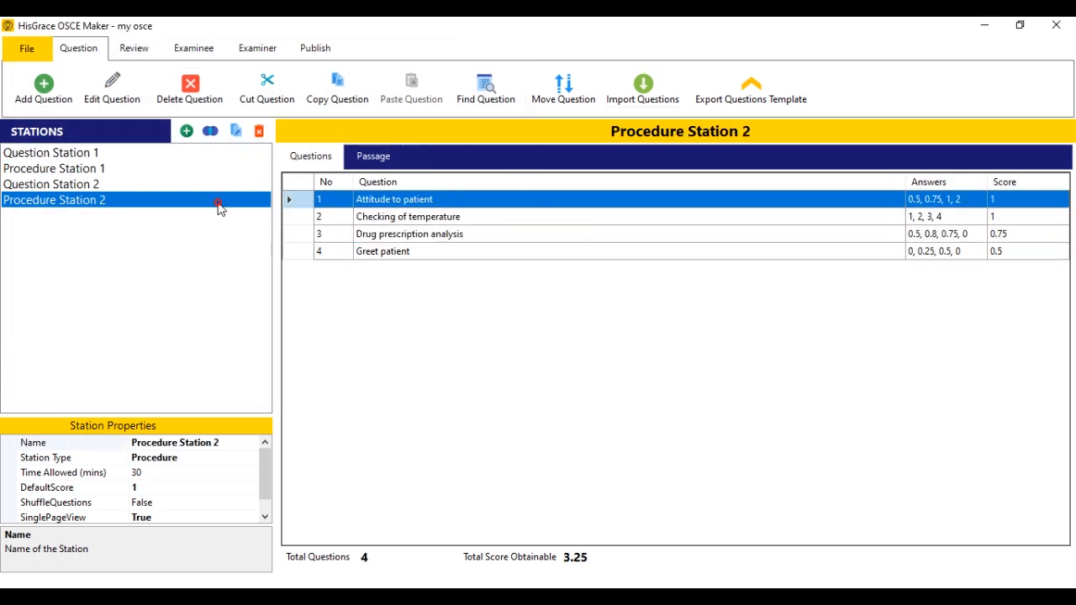
Add a new station named Question Station 3.
left_click(184, 139)
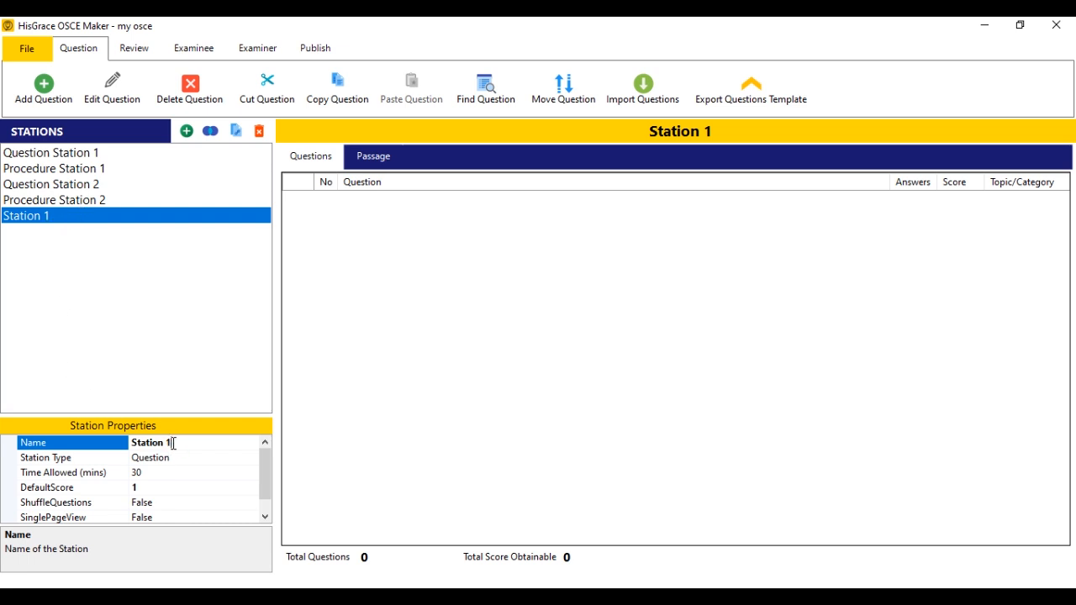
type("Question")
key("Return")
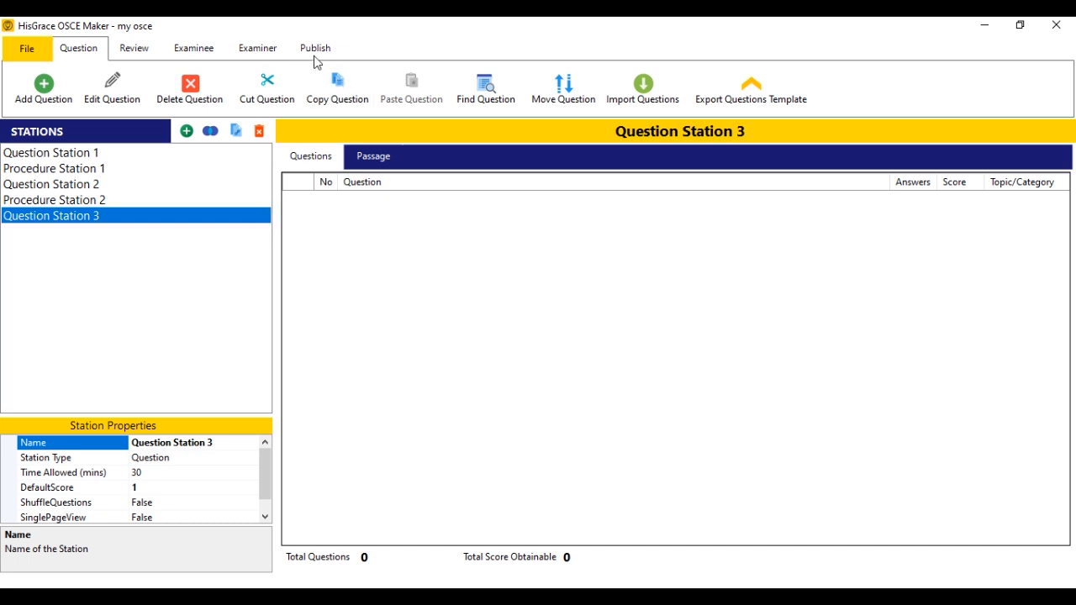
Export and save a Microsoft Word question template.
left_click(738, 95)
left_click(571, 301)
left_click(487, 329)
left_click(559, 363)
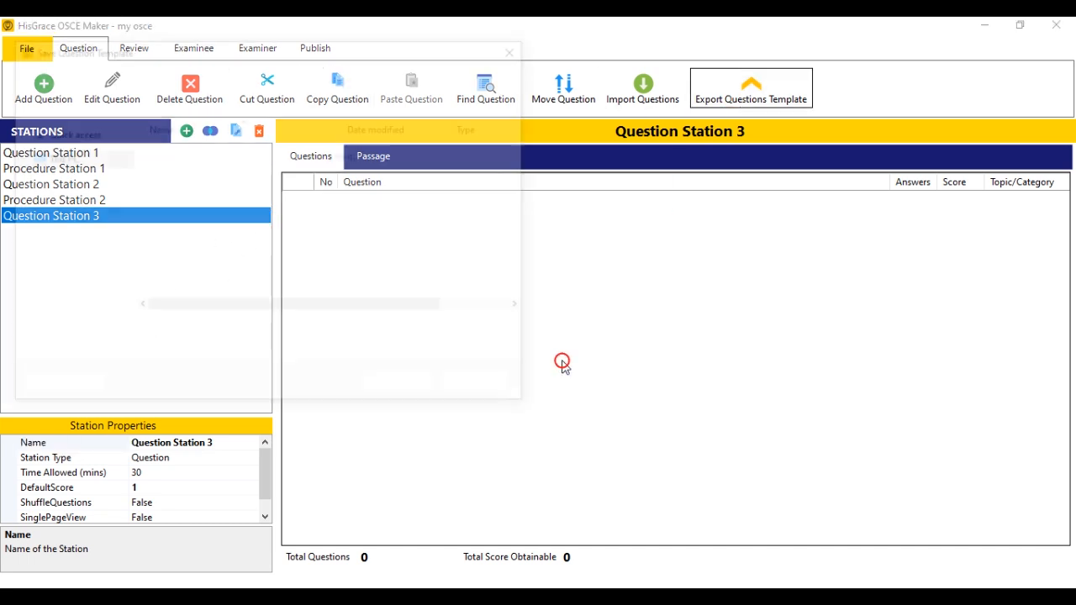
left_click(406, 386)
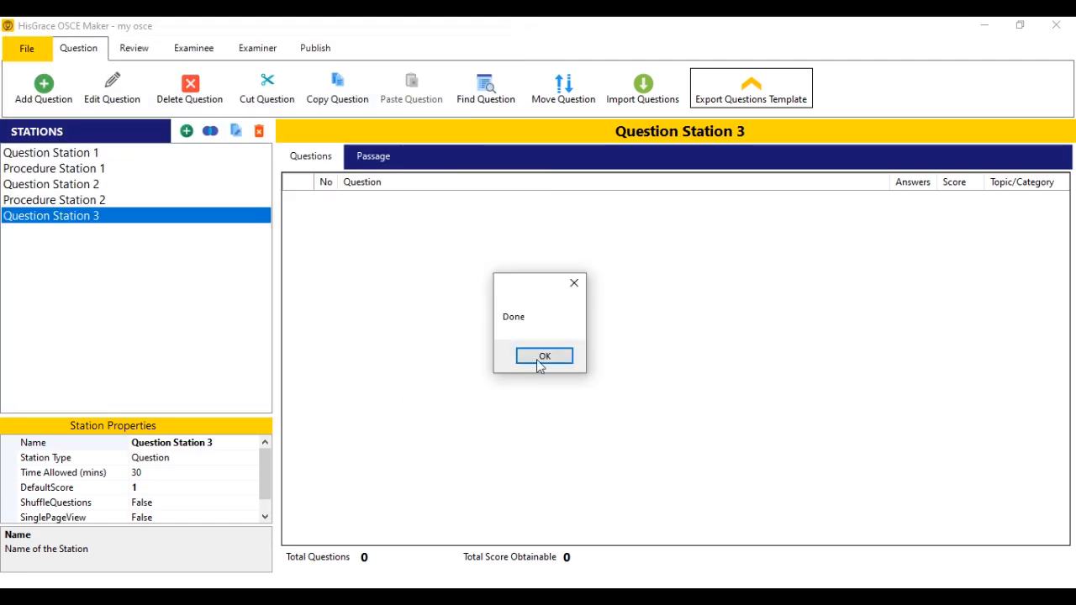
left_click(565, 357)
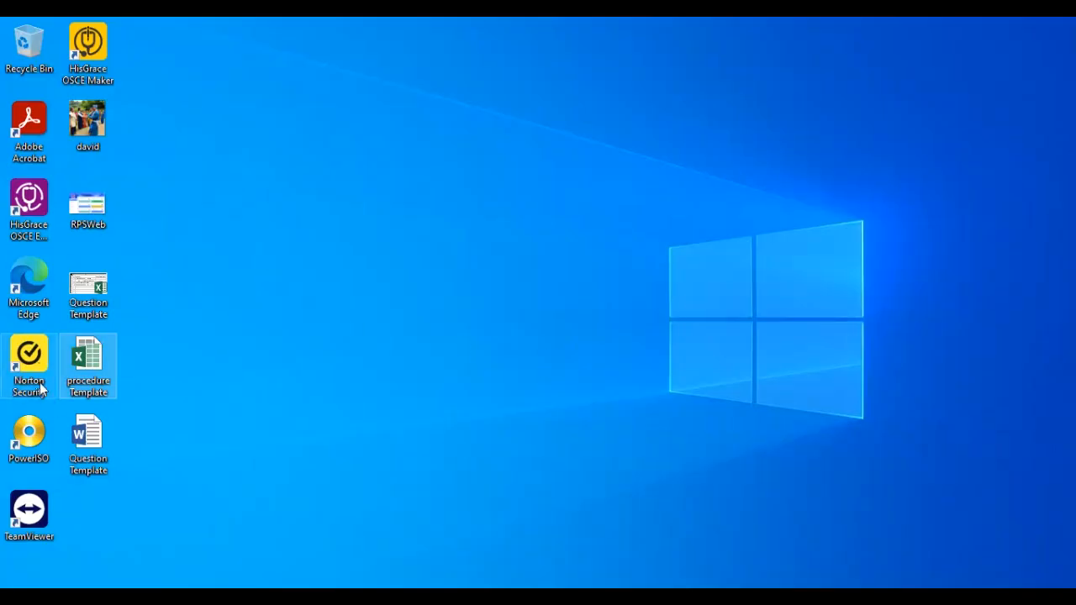
Open the Question Template and paste a copy of Question 1 below Question 4.
double_click(106, 415)
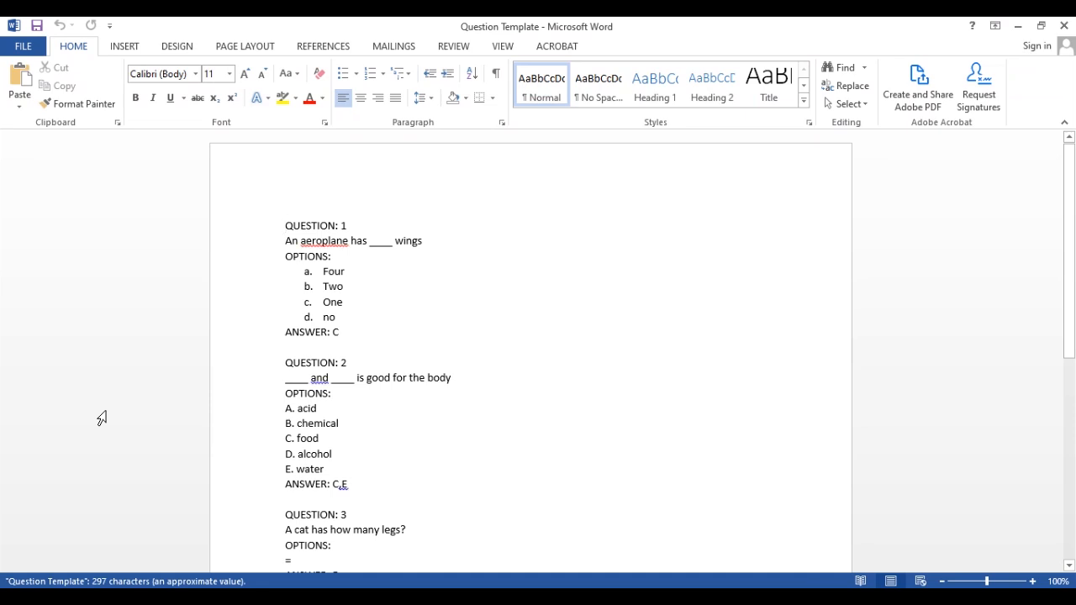
left_click(315, 289)
scroll(315, 288, "down", 5)
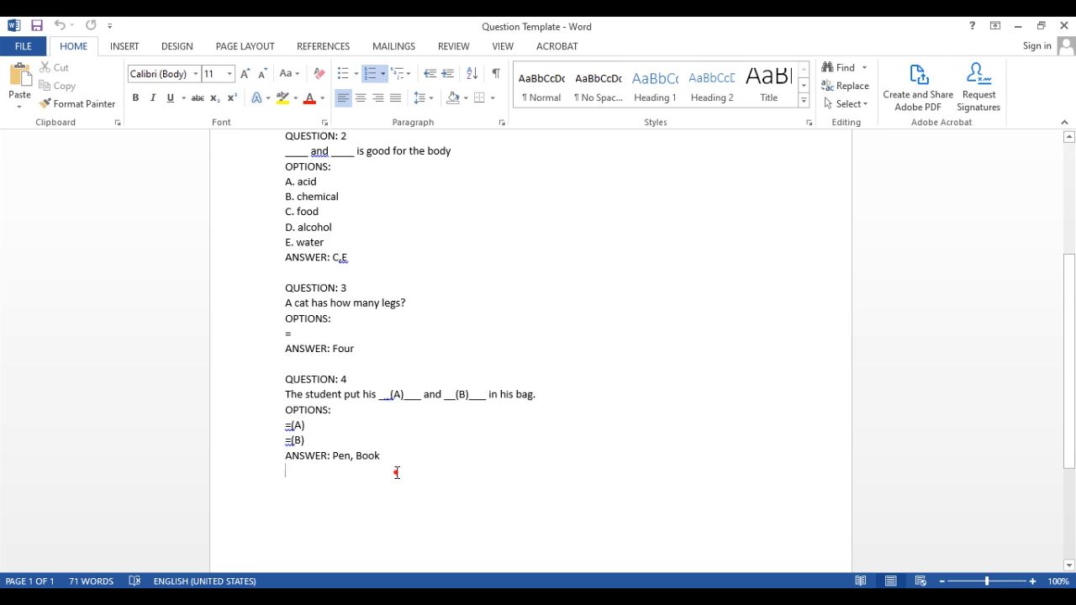
left_click(396, 473)
scroll(390, 462, "up", 3)
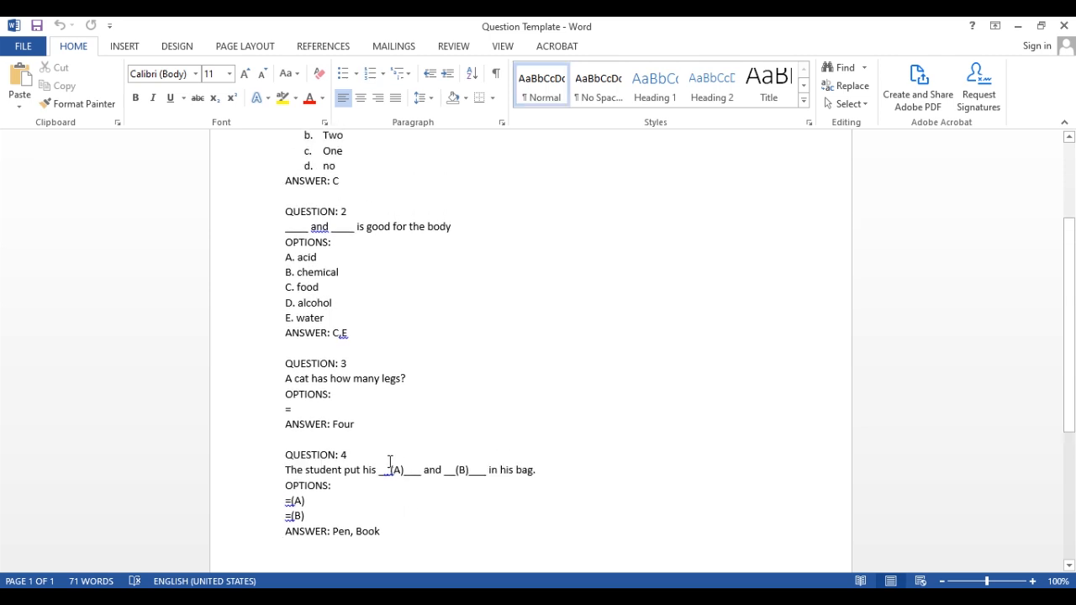
scroll(390, 461, "down", 3)
scroll(390, 461, "up", 6)
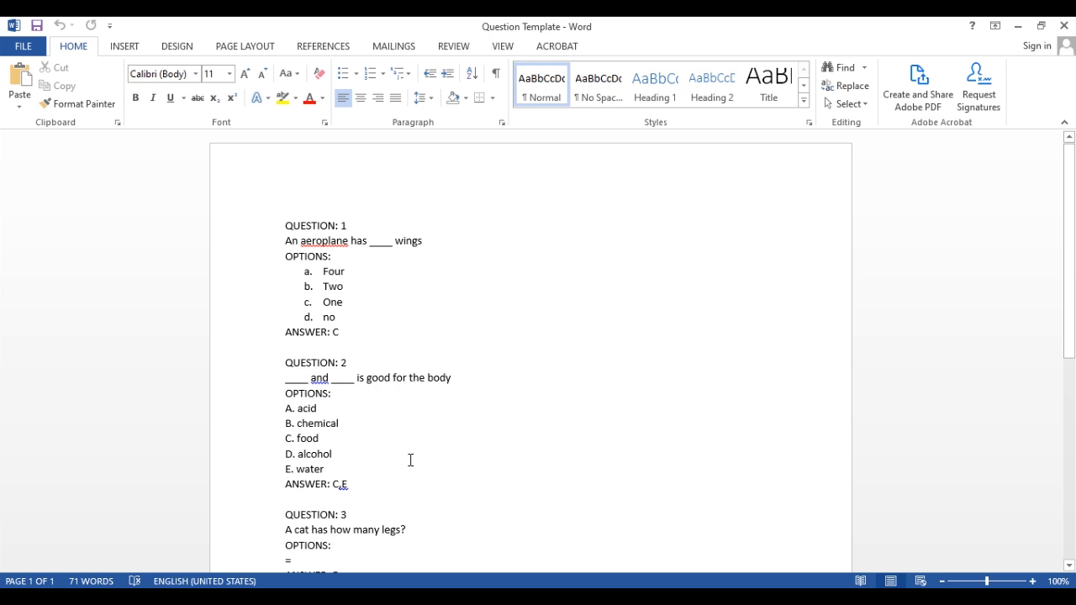
left_click_drag(339, 332, 286, 225)
scroll(403, 379, "down", 10)
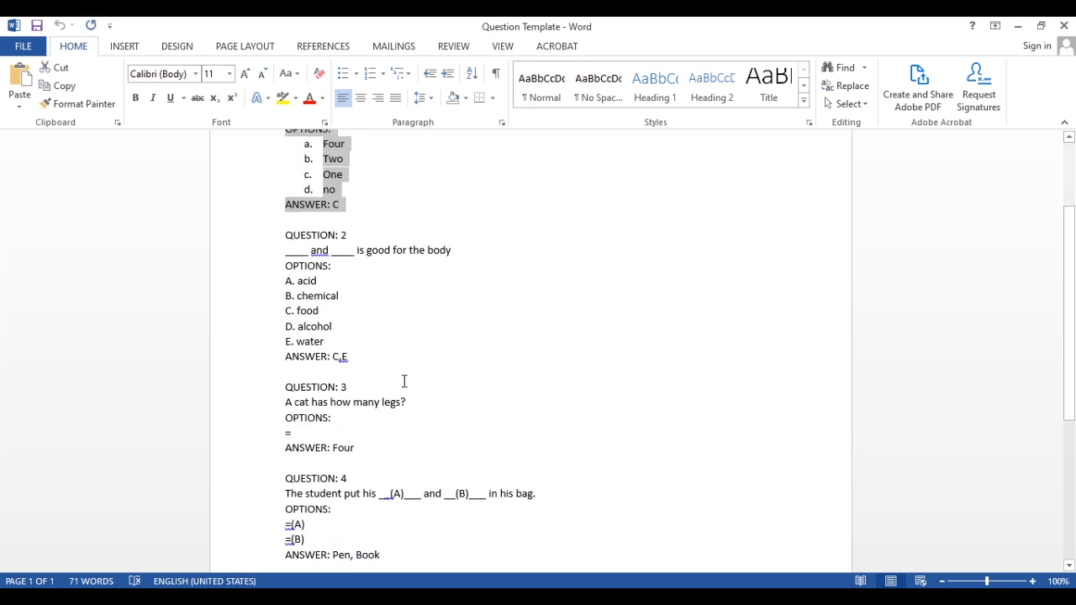
type("QUESTION: 5 An aeroplane has ____ wings OPTIONS: a.\tFour b.\tTwo c.\tOne d.\tno ANSWER: C")
Reword the pasted question as 'Kidney does what?'.
left_click_drag(286, 347, 426, 349)
left_click(428, 349)
type("K")
key("BackSpace")
key("BackSpace")
key("BackSpace")
key("BackSpace")
key("BackSpace")
key("BackSpace")
key("BackSpace")
key("BackSpace")
key("BackSpace")
key("BackSpace")
key("BackSpace")
key("BackSpace")
key("BackSpace")
key("BackSpace")
key("BackSpace")
key("BackSpace")
key("BackSpace")
key("BackSpace")
key("BackSpace")
key("BackSpace")
type("Ki")
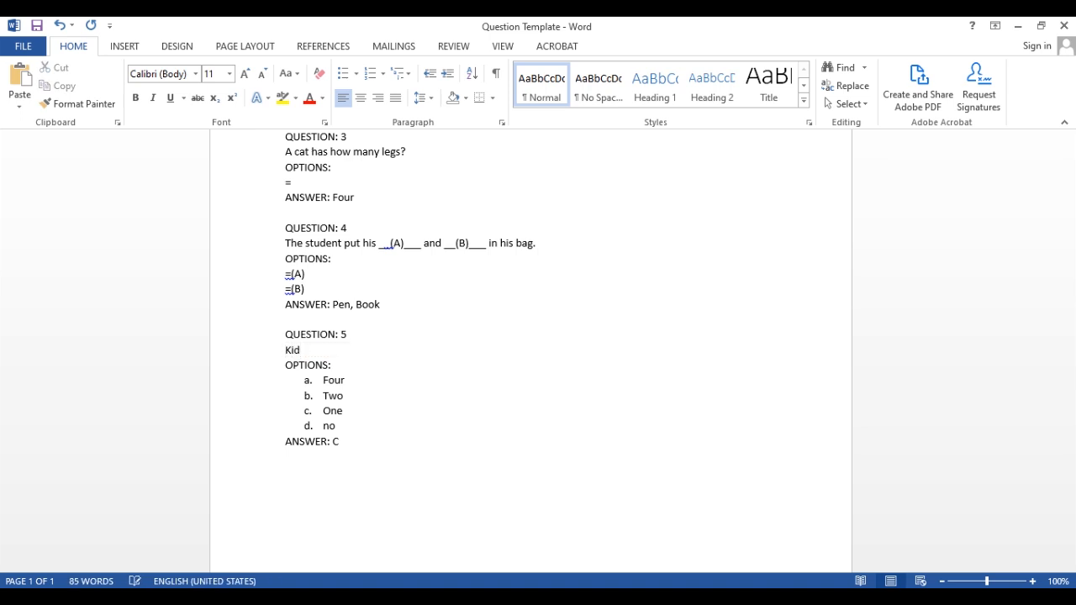
type("?")
Replace its options with spoil, filter and works, drop the fourth, and set answer B.
double_click(334, 380)
type("spoil")
key("Down")
key("shift+Home")
type("filter")
key("Down")
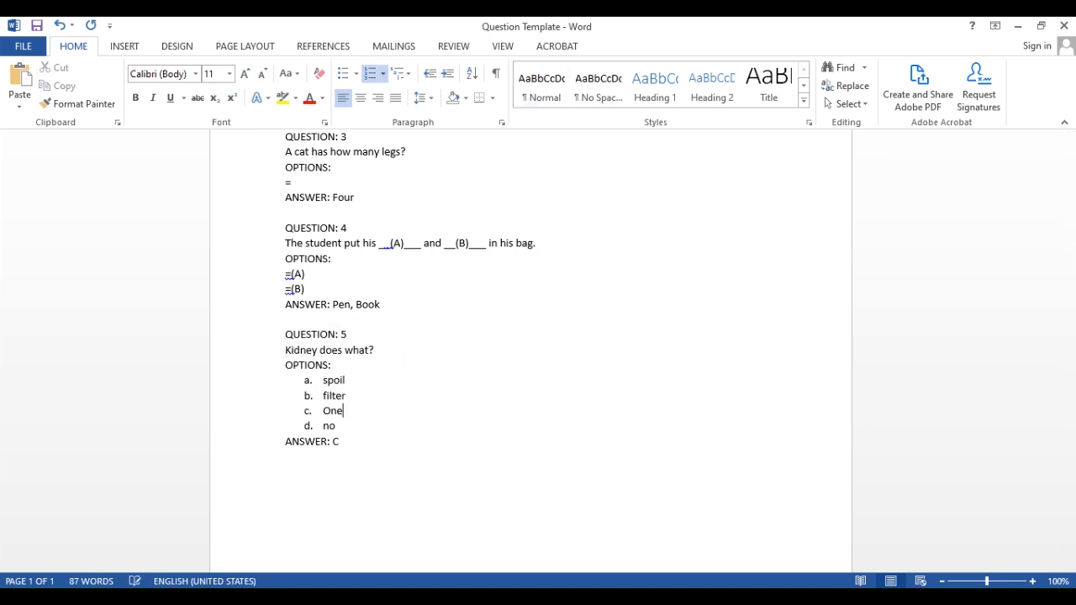
key("shift+Home")
type("works")
key("BackSpace")
key("BackSpace")
key("BackSpace")
key("BackSpace")
key("Down")
key("BackSpace")
type("B")
Save and close the Question Template.
left_click(26, 50)
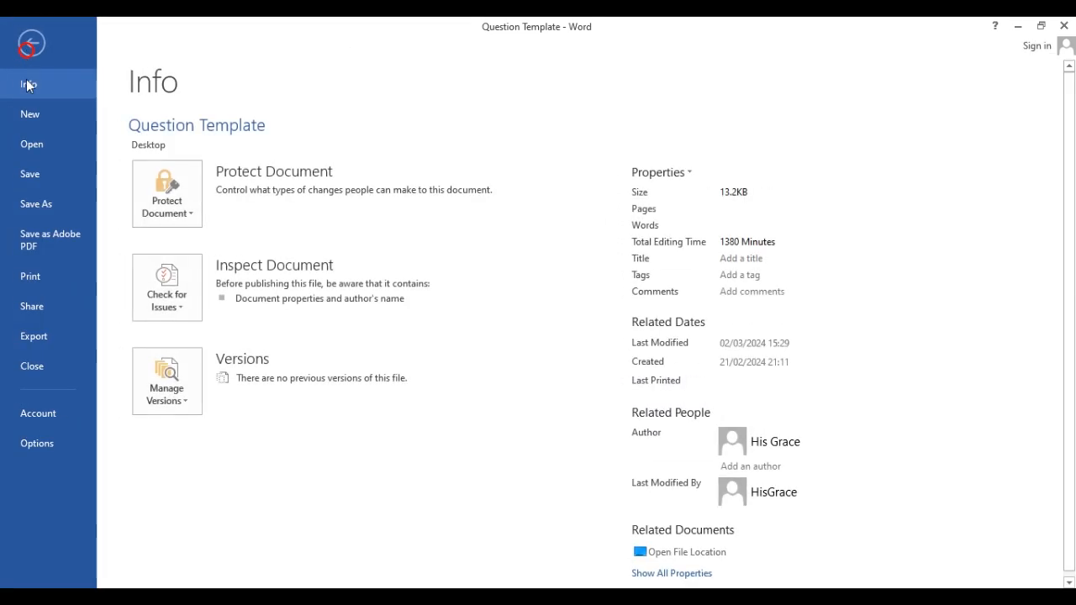
left_click(27, 173)
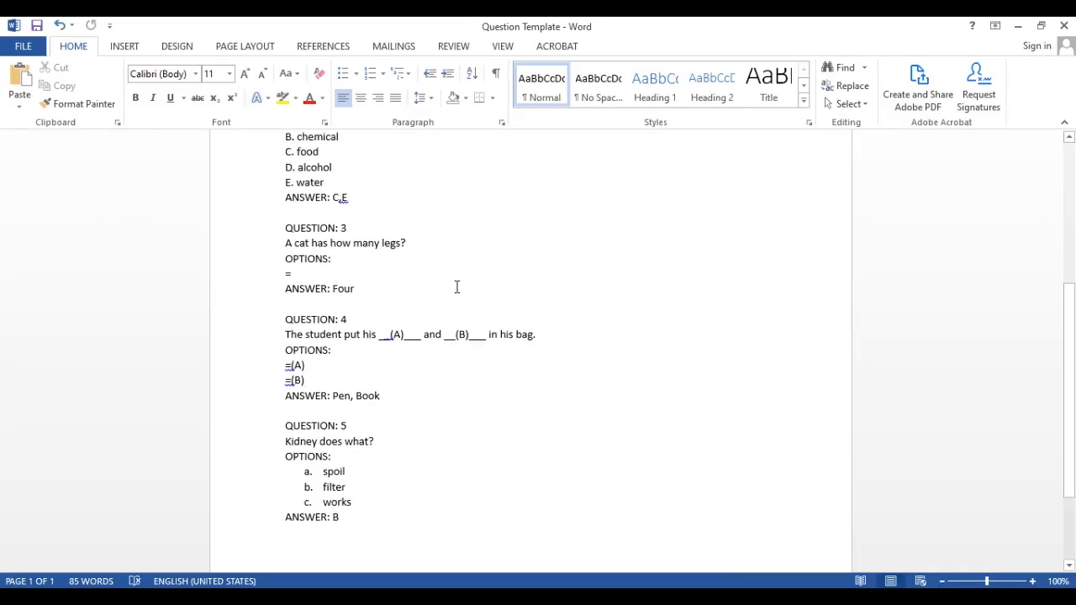
scroll(457, 288, "up", 5)
left_click(1064, 26)
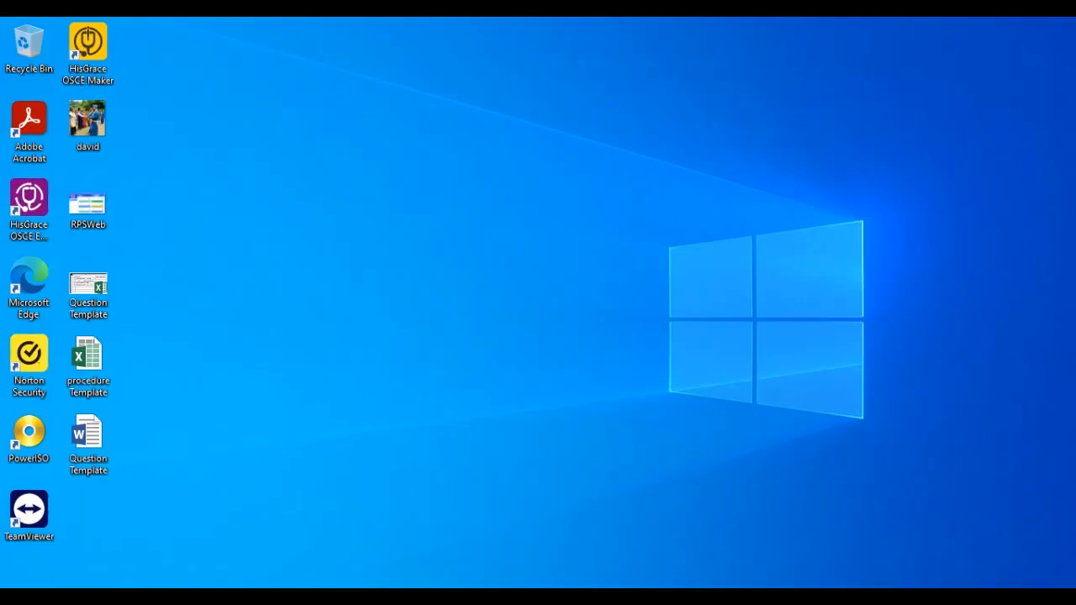
Import questions from the Word Question Template, then view Question Station 3's questions.
left_click(676, 596)
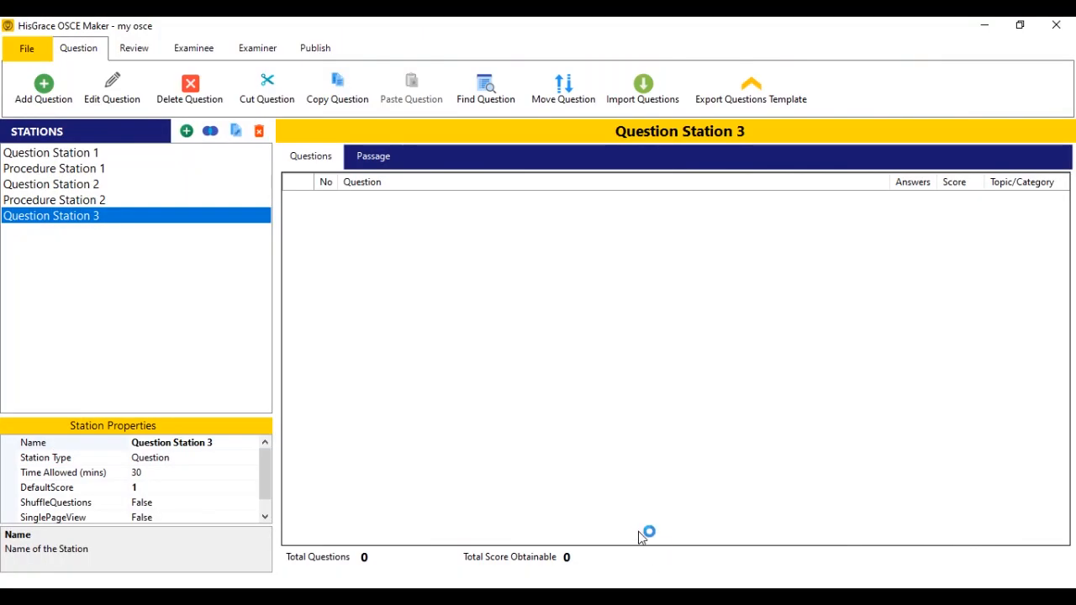
left_click(643, 93)
left_click(548, 307)
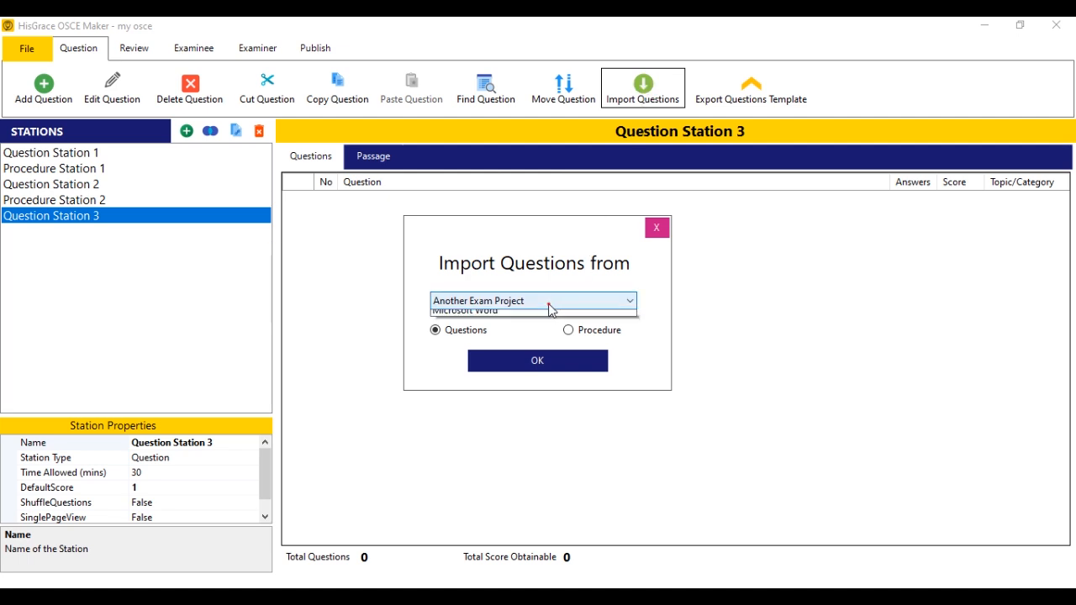
left_click(504, 341)
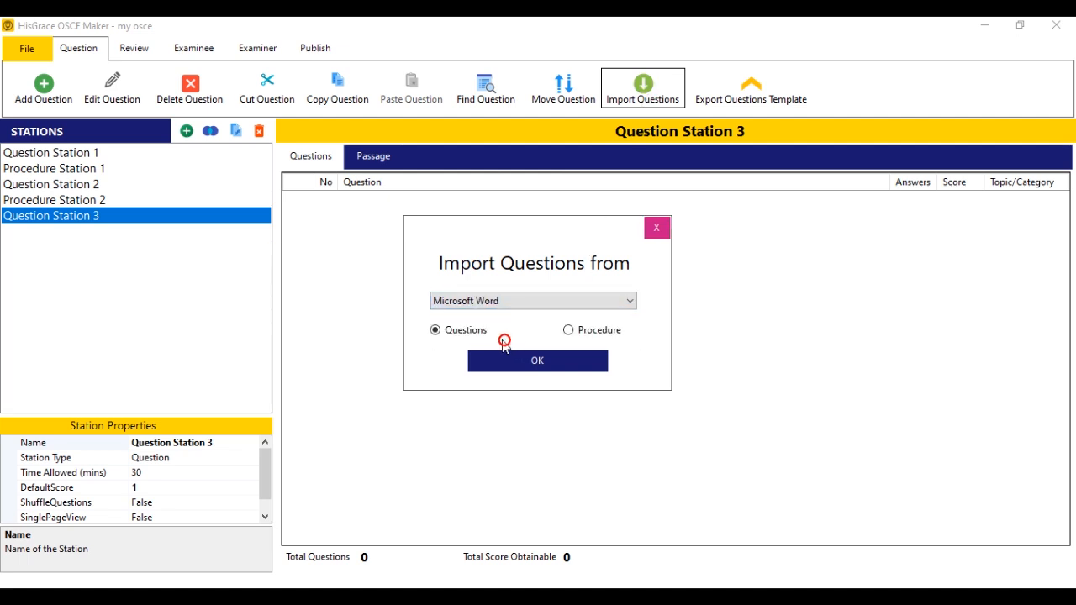
left_click(557, 366)
double_click(214, 157)
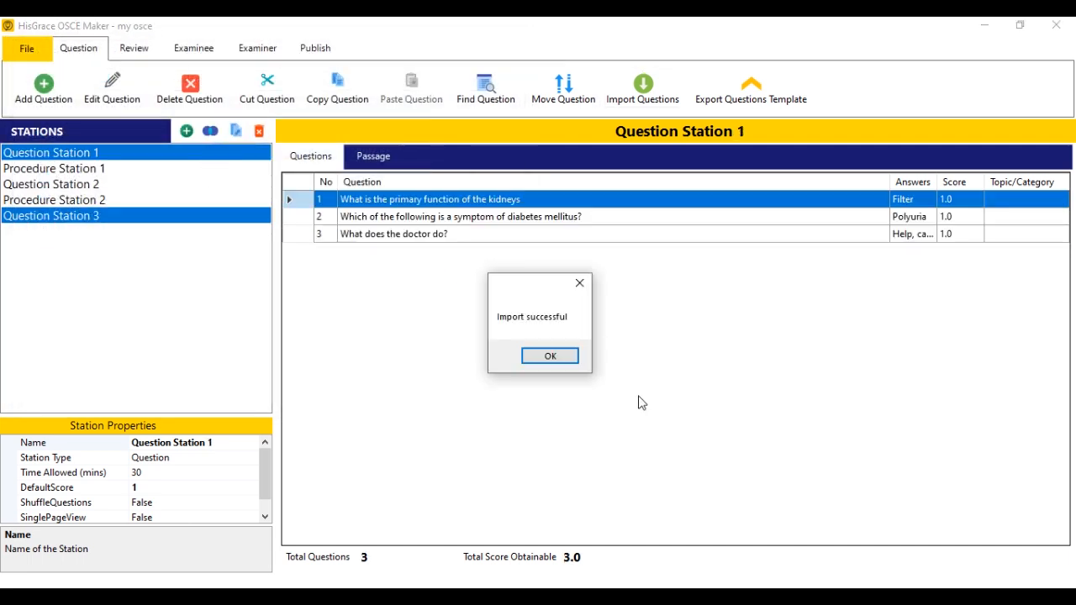
left_click(566, 363)
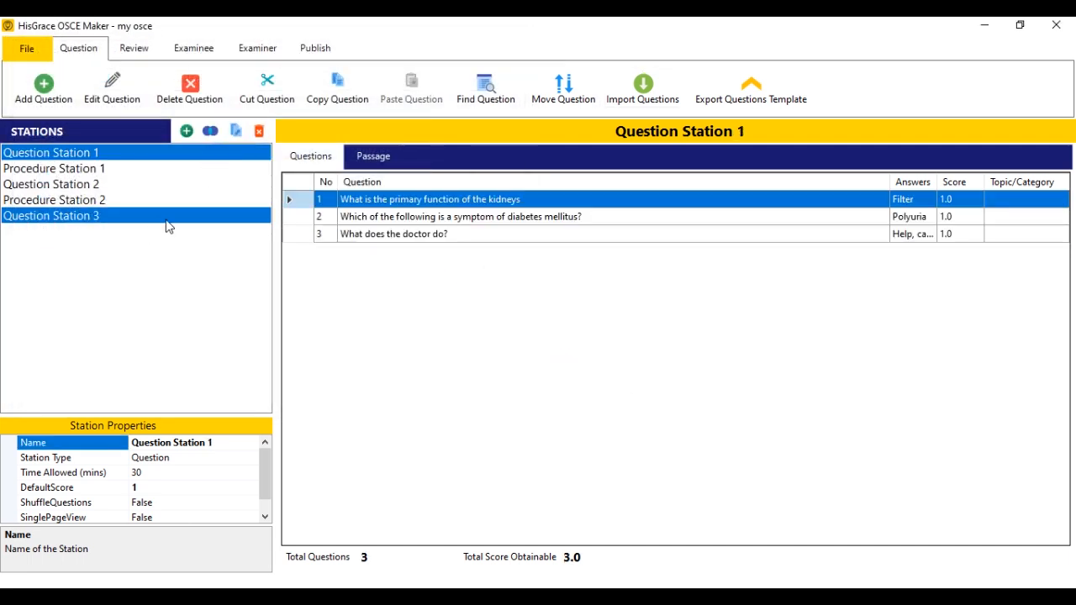
left_click(166, 217)
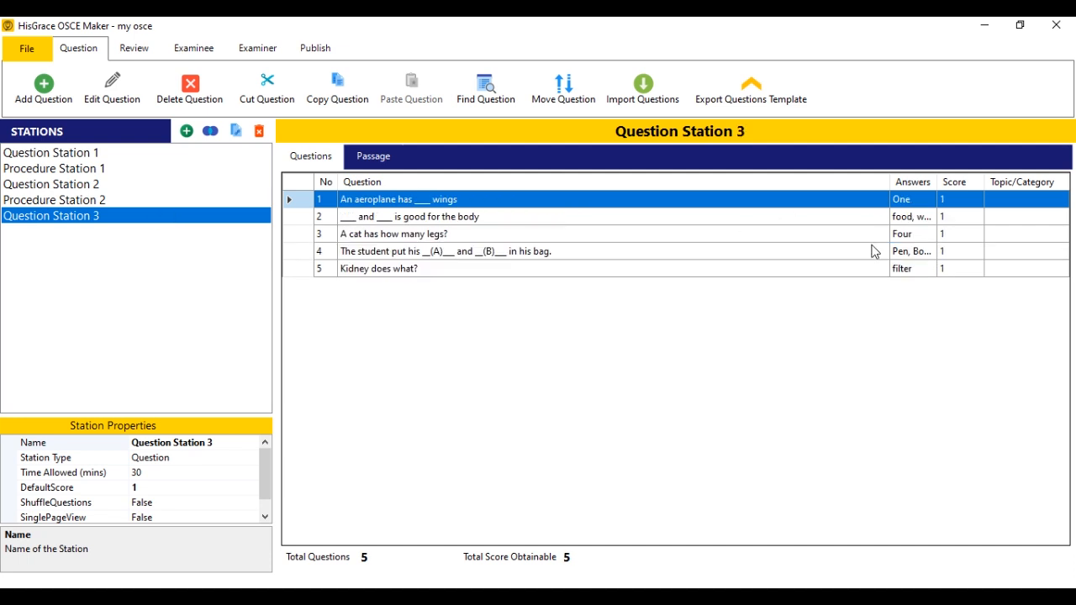
left_click(134, 48)
left_click(42, 88)
left_click(185, 55)
left_click(285, 55)
left_click(408, 56)
left_click(509, 59)
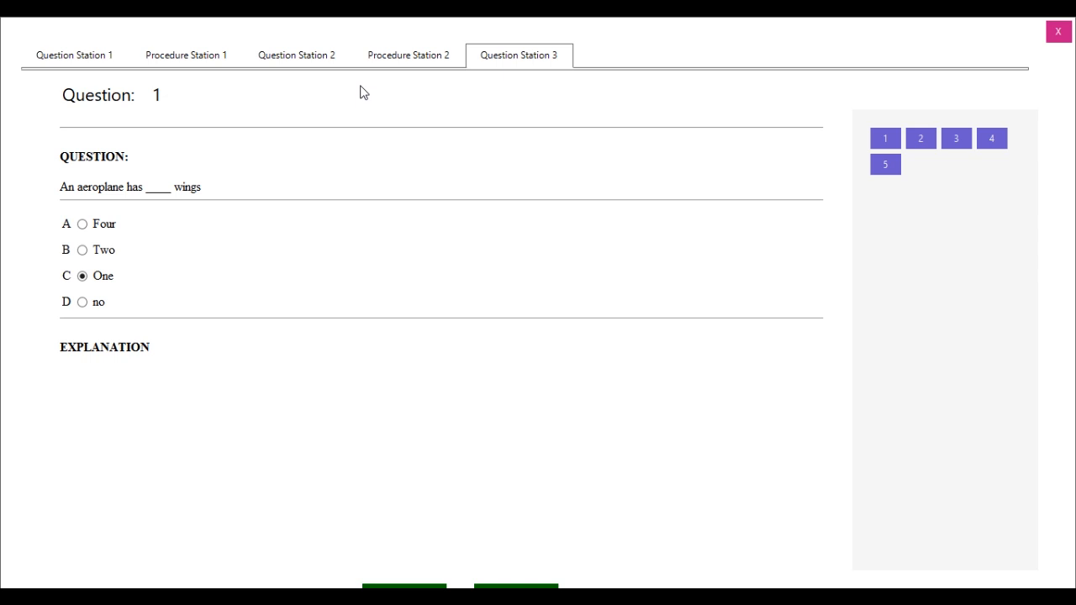
left_click(522, 587)
left_click(522, 587)
left_click(522, 587)
left_click(523, 587)
left_click(412, 586)
left_click(412, 587)
left_click(412, 587)
left_click(411, 586)
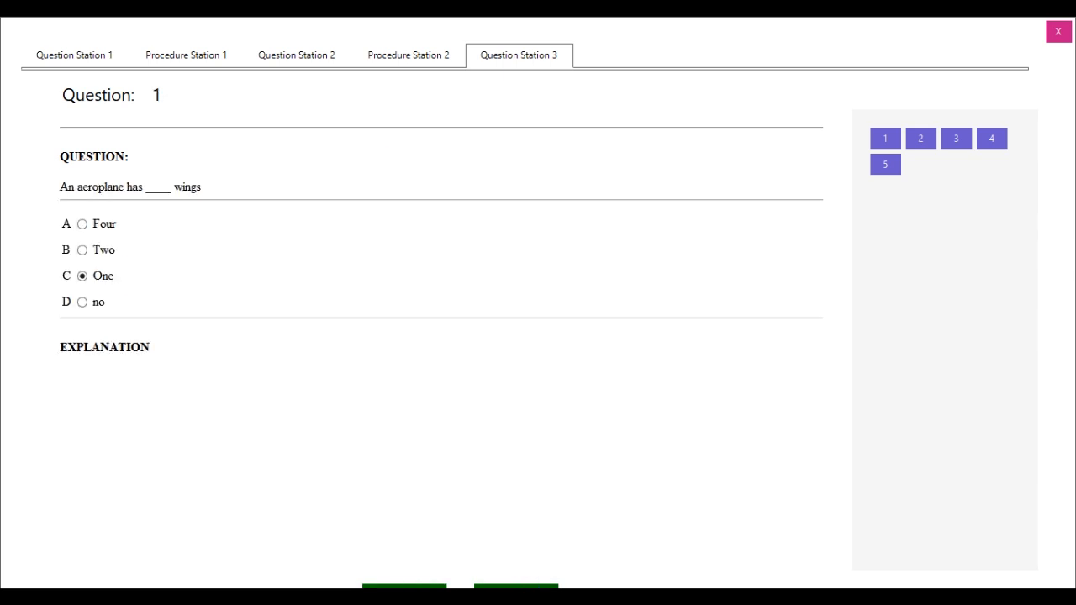
left_click(1056, 39)
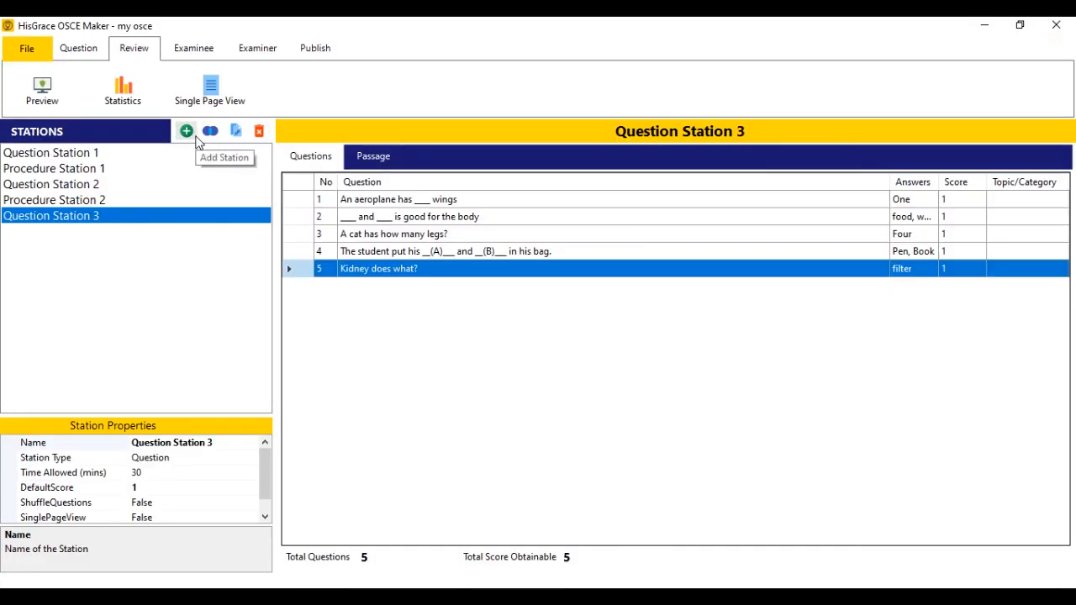
Add a new station named Procedure Station 4 with station type Procedure.
left_click(187, 131)
type("Proce")
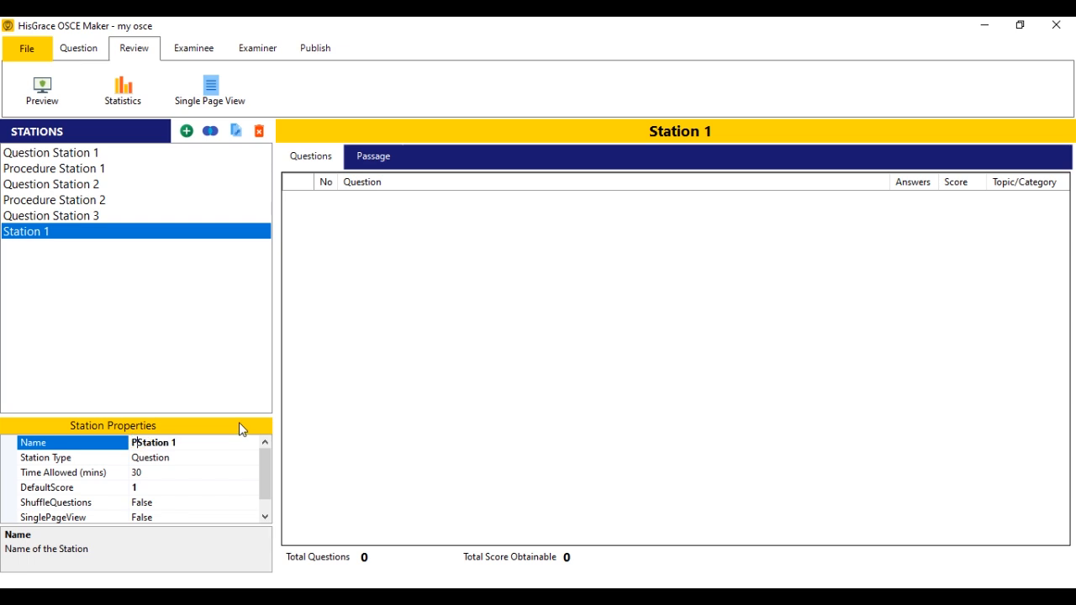
type("dure")
key("Return")
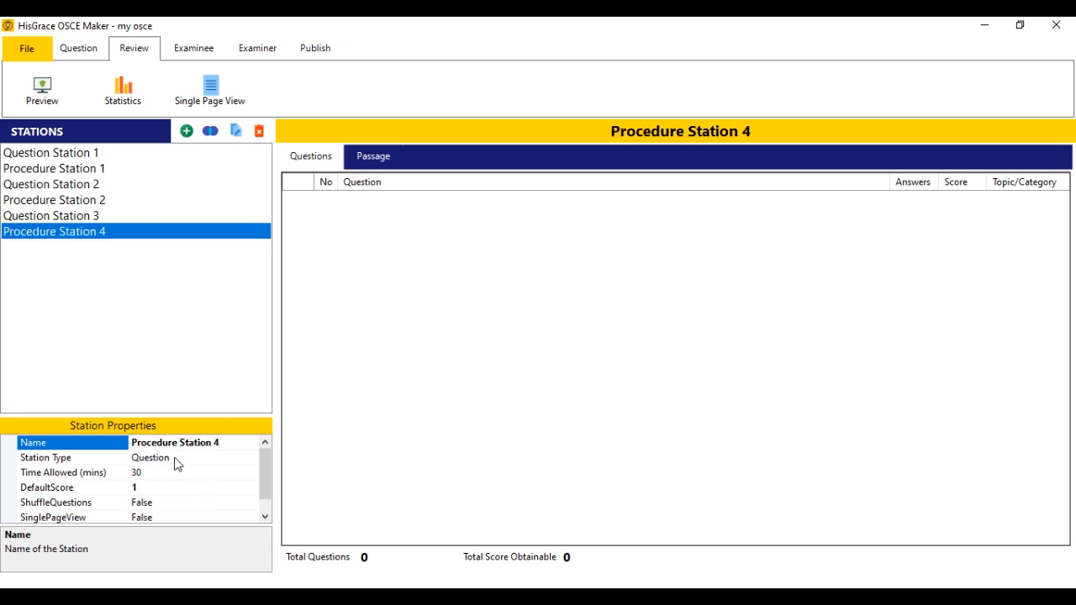
left_click(175, 458)
left_click(248, 459)
left_click(204, 487)
left_click(203, 488)
mouse_move(264, 484)
left_mouse_down()
mouse_move(270, 505)
mouse_move(266, 479)
left_mouse_up()
Export a Microsoft Word procedure template saved as 'procedure Template' on the desktop.
left_click(78, 48)
left_click(751, 88)
left_click(531, 303)
left_click(515, 329)
left_click(598, 329)
left_click(584, 360)
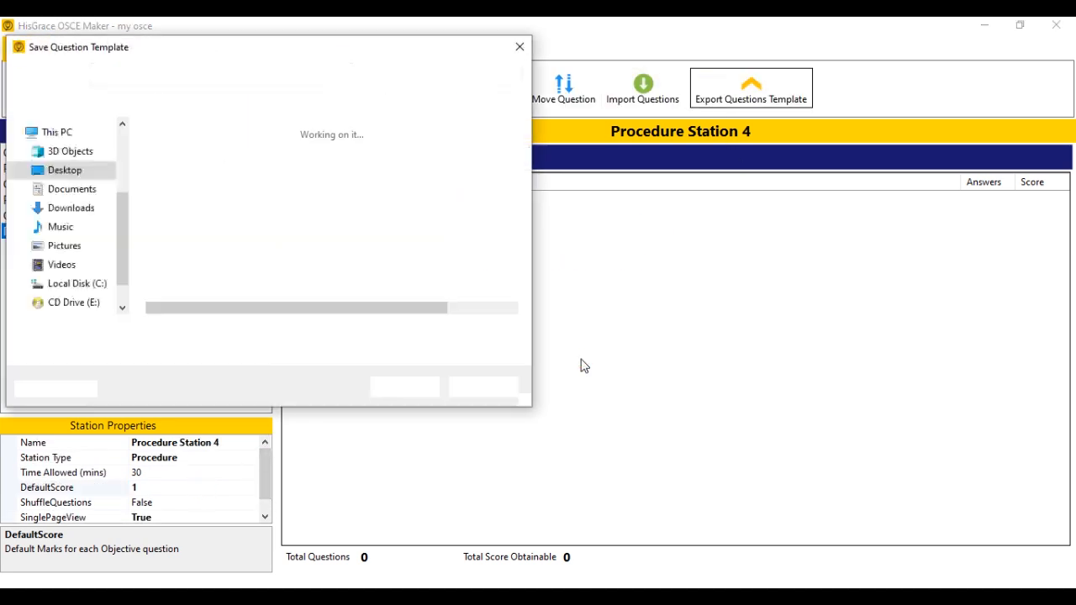
left_click(149, 331)
double_click(134, 331)
type("procedure Template")
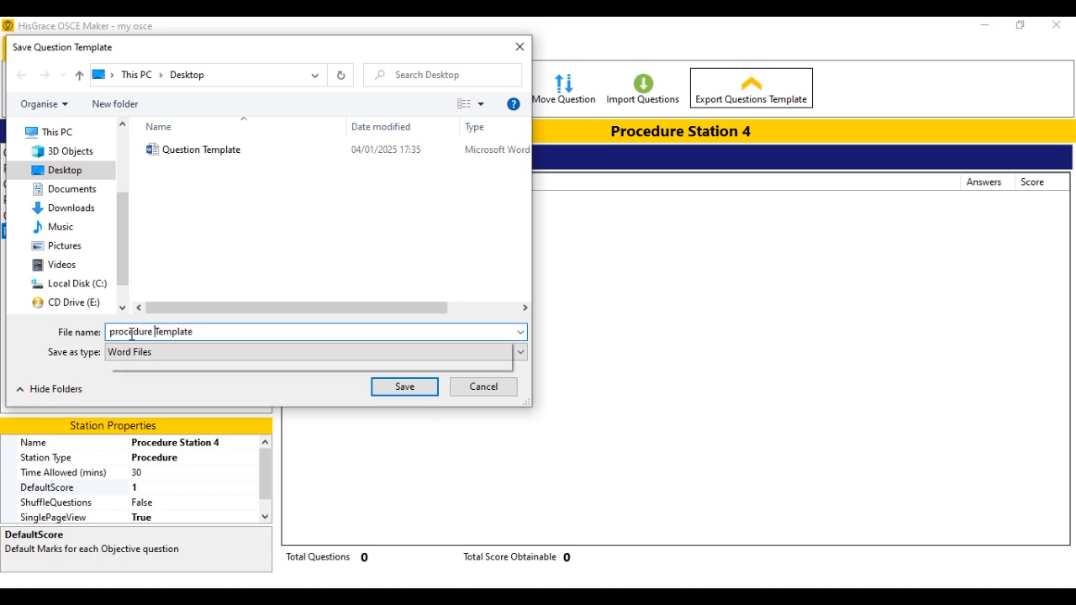
key("Return")
key("Return")
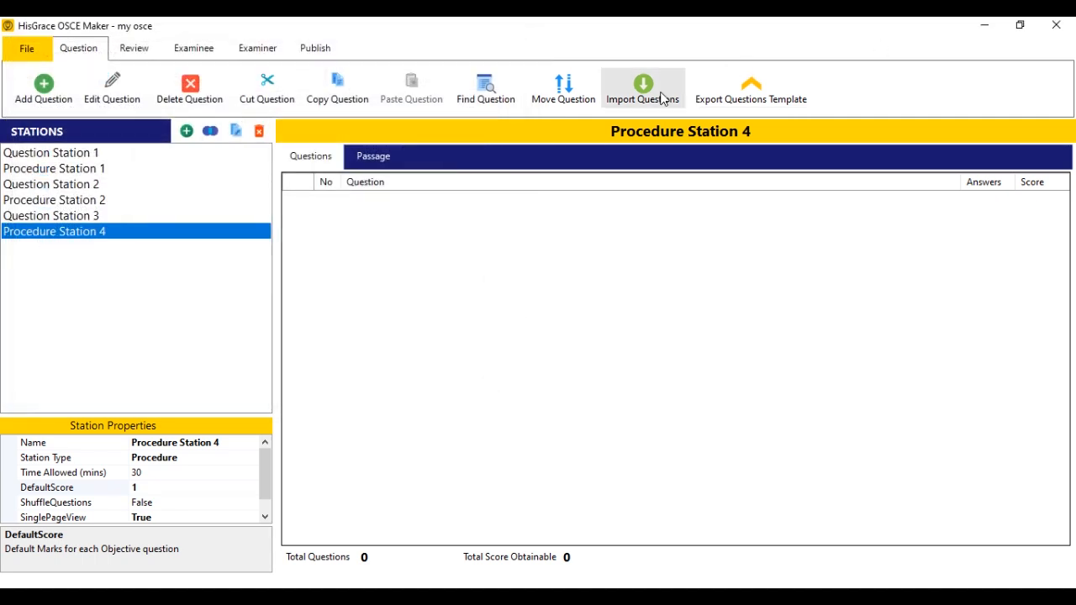
Open procedure Template and paste a copy of the Question 2 block at the end.
left_click(984, 25)
double_click(86, 525)
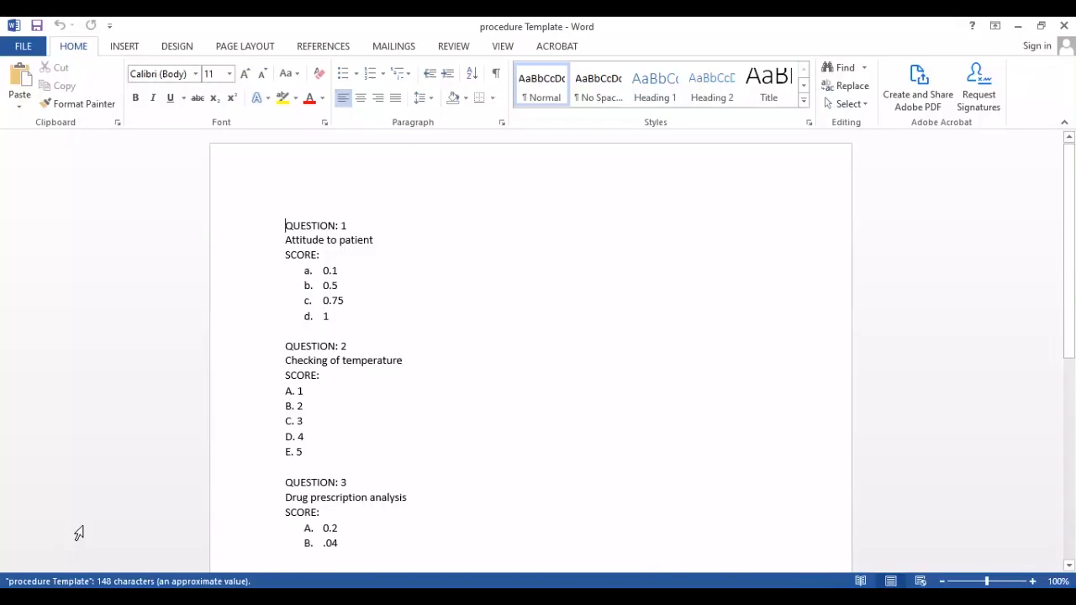
scroll(389, 432, "down", 4)
left_click(406, 379)
scroll(406, 384, "up", 2)
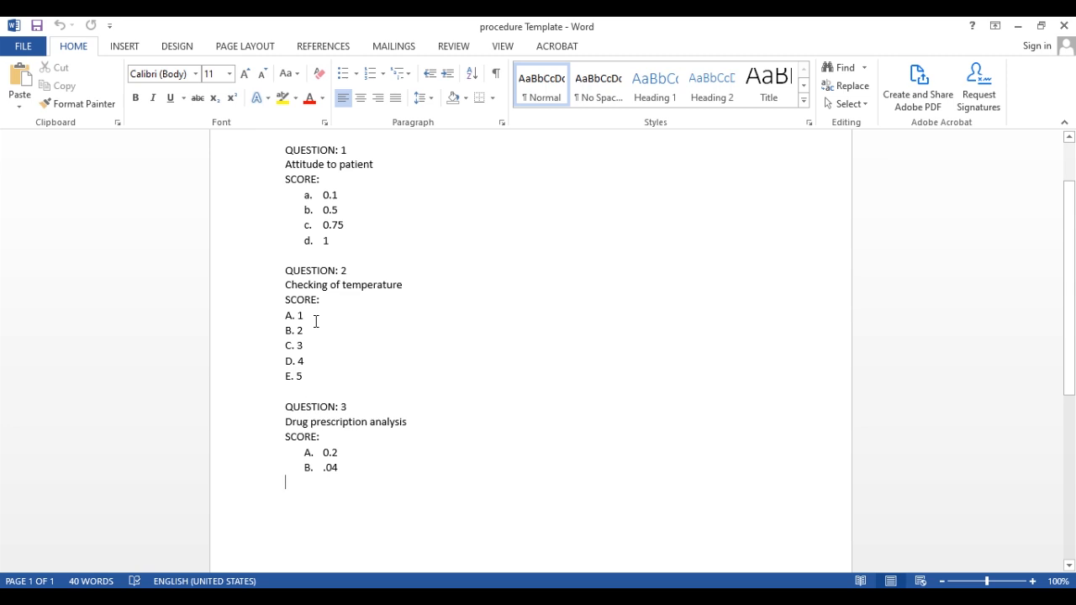
left_click_drag(281, 275, 334, 375)
key("ctrl+c")
left_click(320, 512)
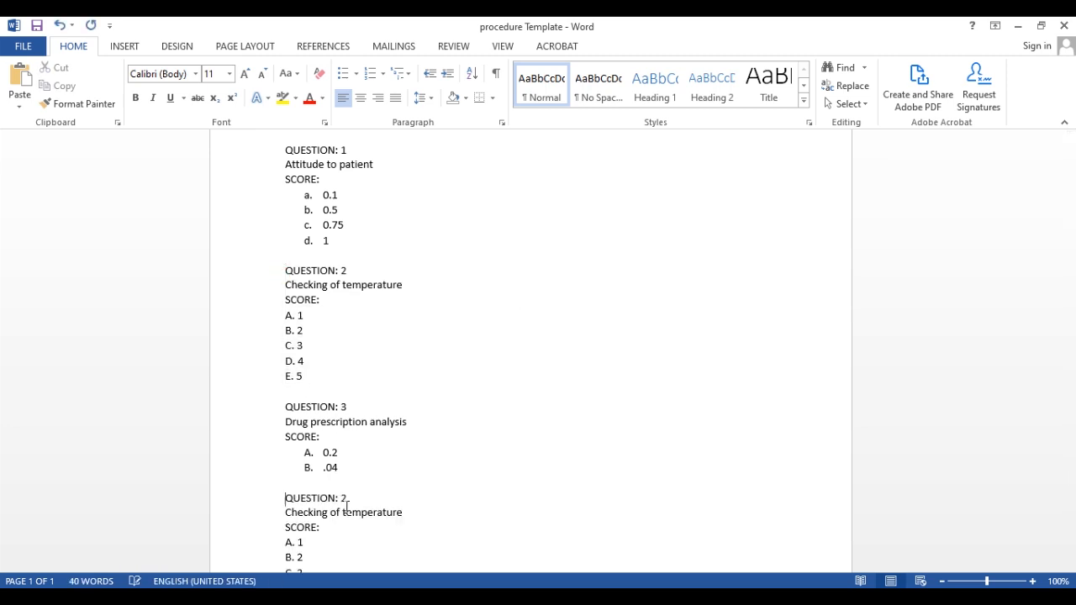
key("ctrl+v")
Renumber the copy as question 4 and reword it to gathering all equipment.
key("BackSpace")
type("4")
left_click_drag(286, 438, 397, 439)
type("ath")
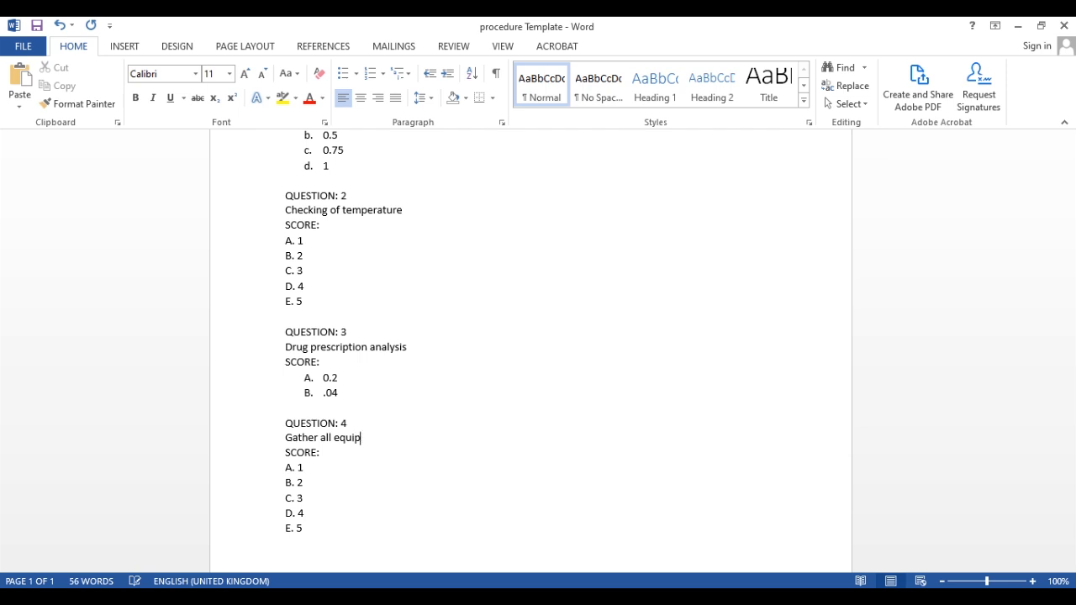
Change the score values to 0.1–0.4 and 1, removing the extra score lines.
left_click(293, 482)
key("BackSpace")
type("0")
left_click(300, 481)
key("BackSpace")
type(".5")
key("Down")
left_click(302, 528, "shift")
key("BackSpace")
scroll(423, 264, "up", 4)
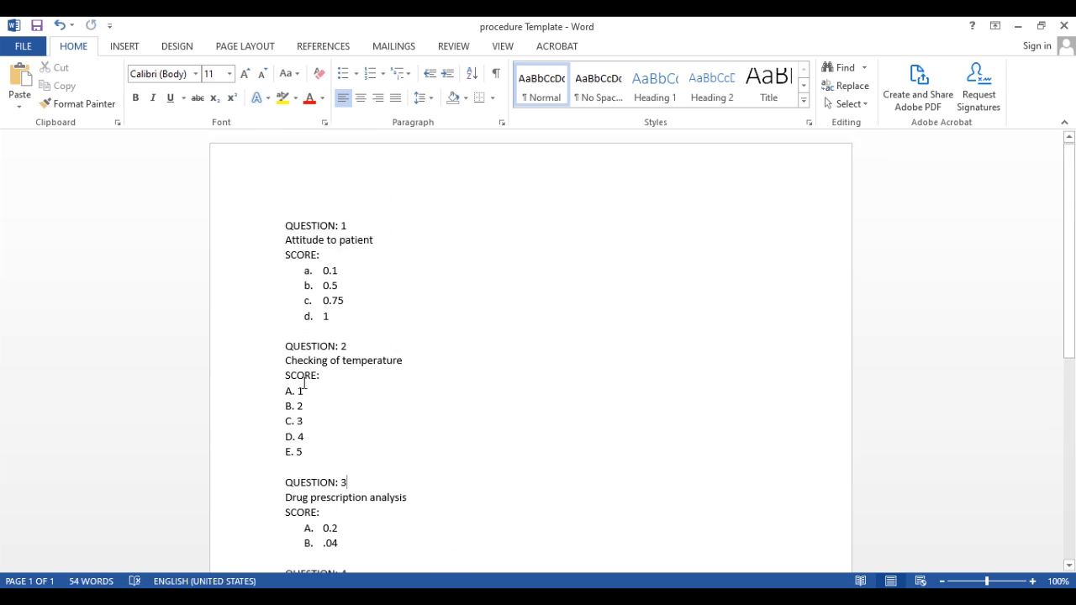
type(".")
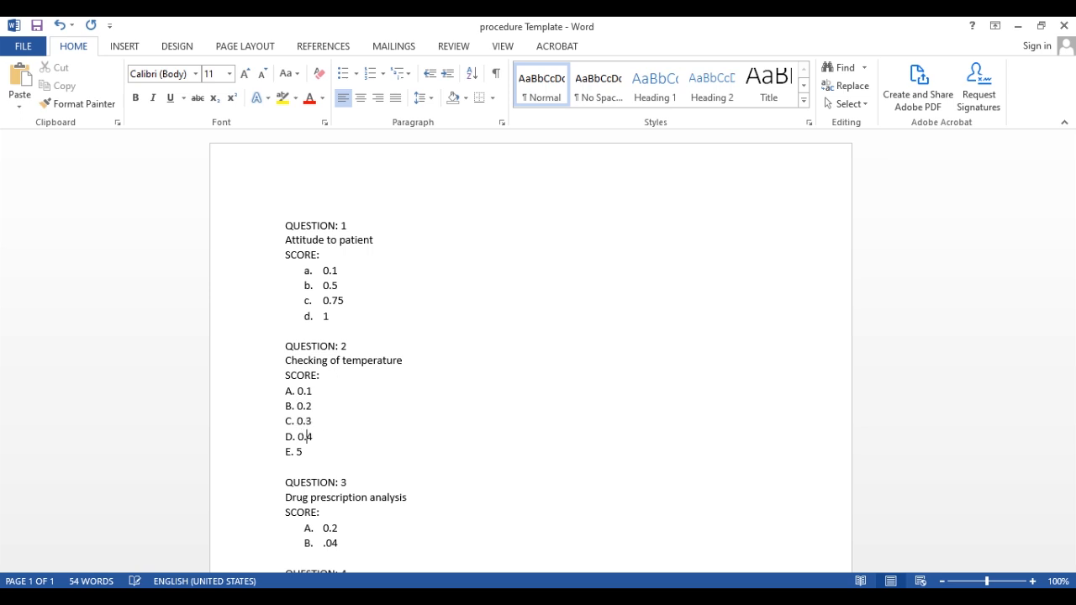
key("shift+Down")
key("Right")
key("Left")
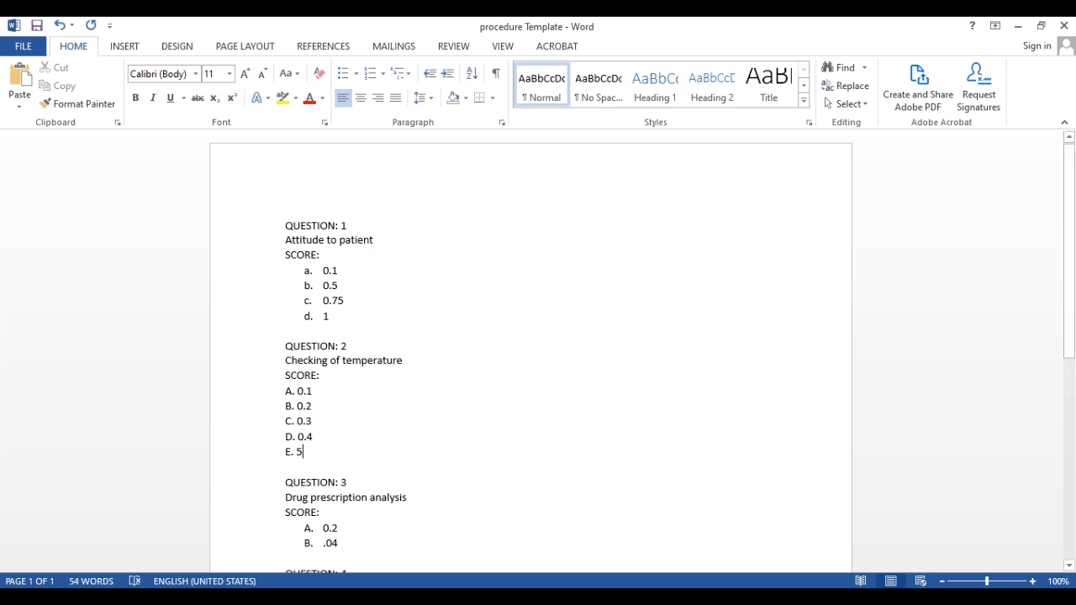
key("BackSpace")
type("1")
Complete the word 'starting' in question 4, then save and close procedure Template.
scroll(489, 393, "down", 5)
left_click(454, 362)
type("g")
scroll(391, 310, "up", 5)
left_click(23, 46)
left_click(45, 177)
left_click(1063, 25)
left_click(689, 598)
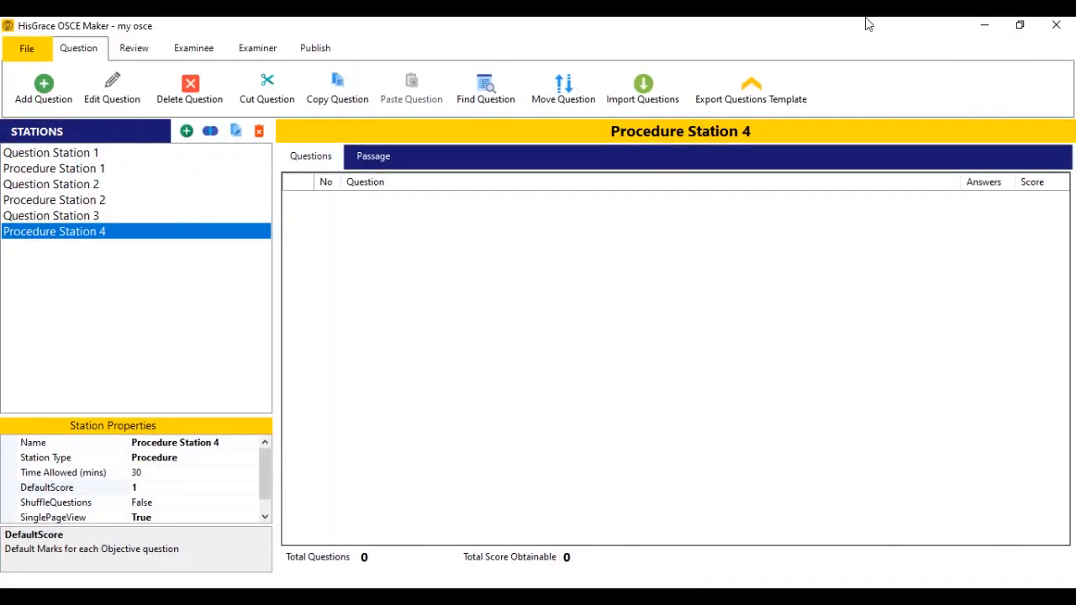
Import procedure Template's four Word items into Procedure Station 4, then show Question Station 1.
left_click(643, 90)
left_click(564, 307)
left_click(514, 337)
left_click(579, 330)
left_click(583, 356)
left_click(233, 149)
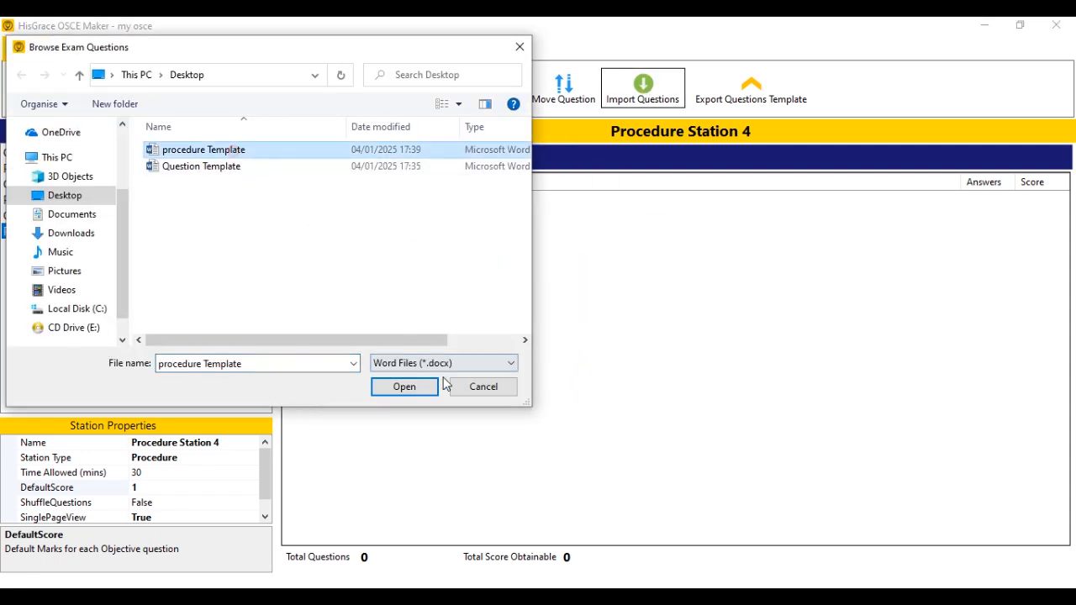
left_click(428, 383)
left_click(547, 358)
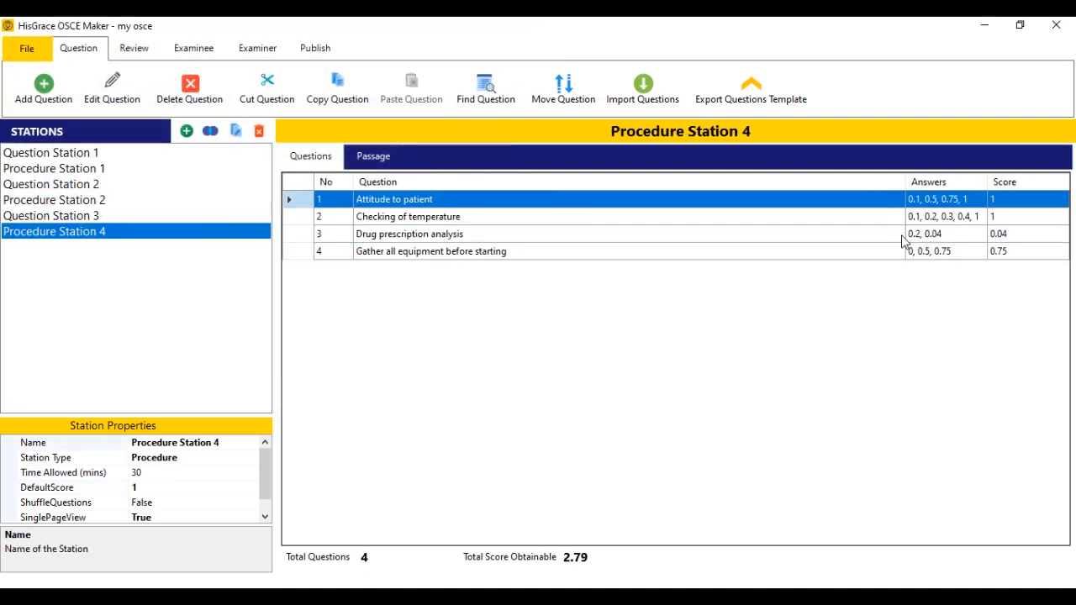
left_click(849, 233)
left_click(532, 255)
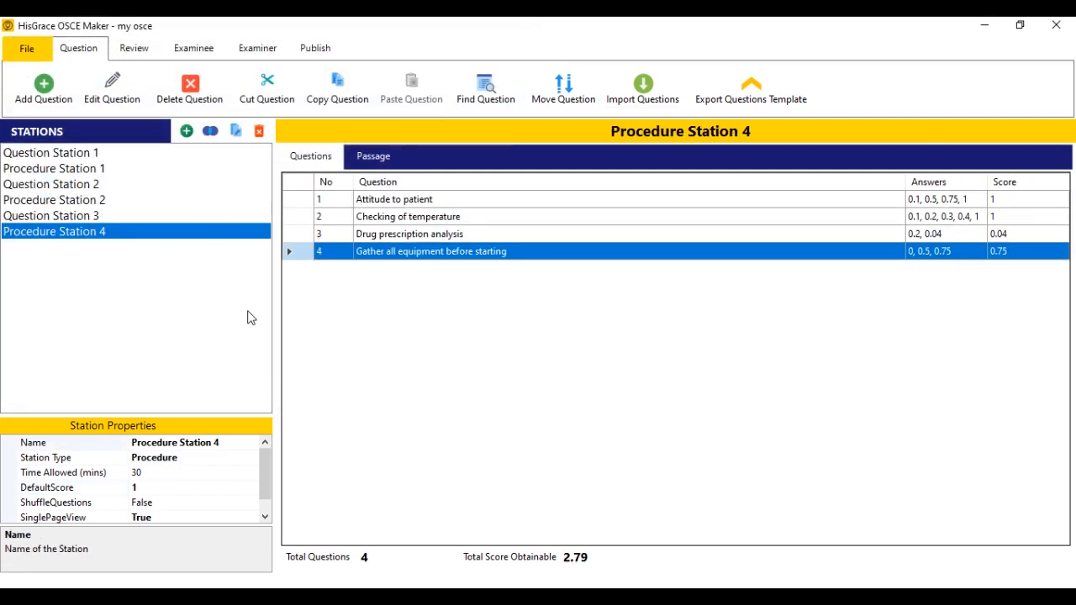
left_click(74, 153)
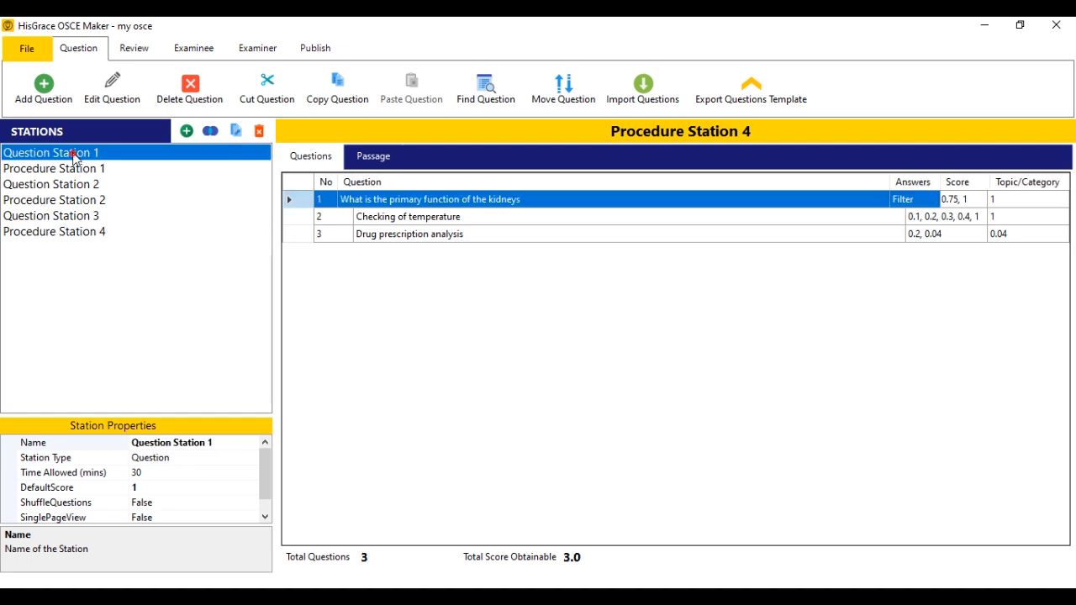
Save the OSCE project and add a pasted hypertension passage to Question Station 1.
left_click(25, 48)
left_click(56, 179)
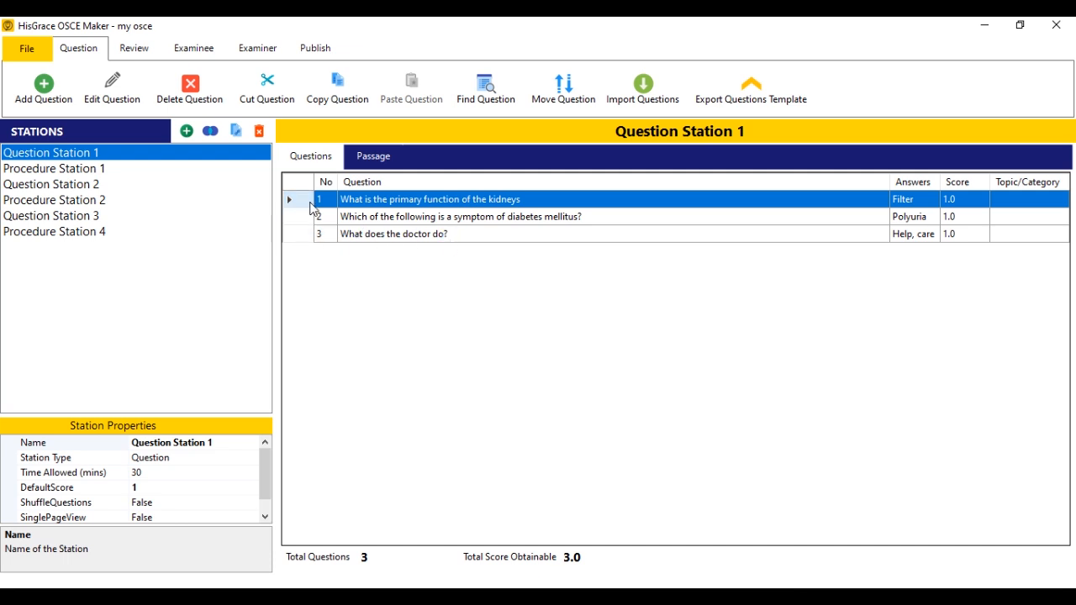
left_click(381, 159)
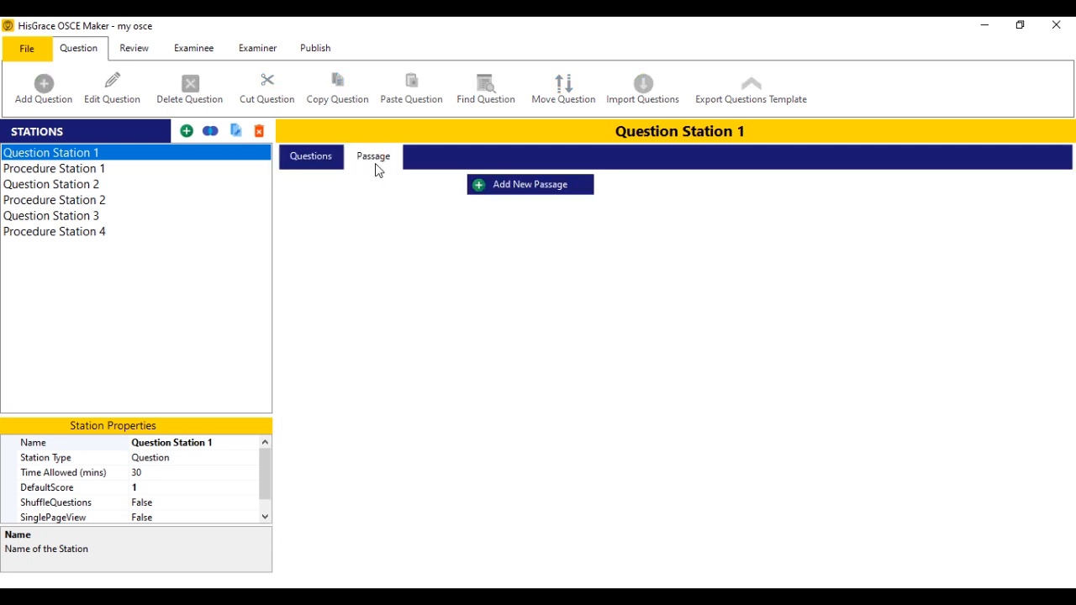
left_click(512, 193)
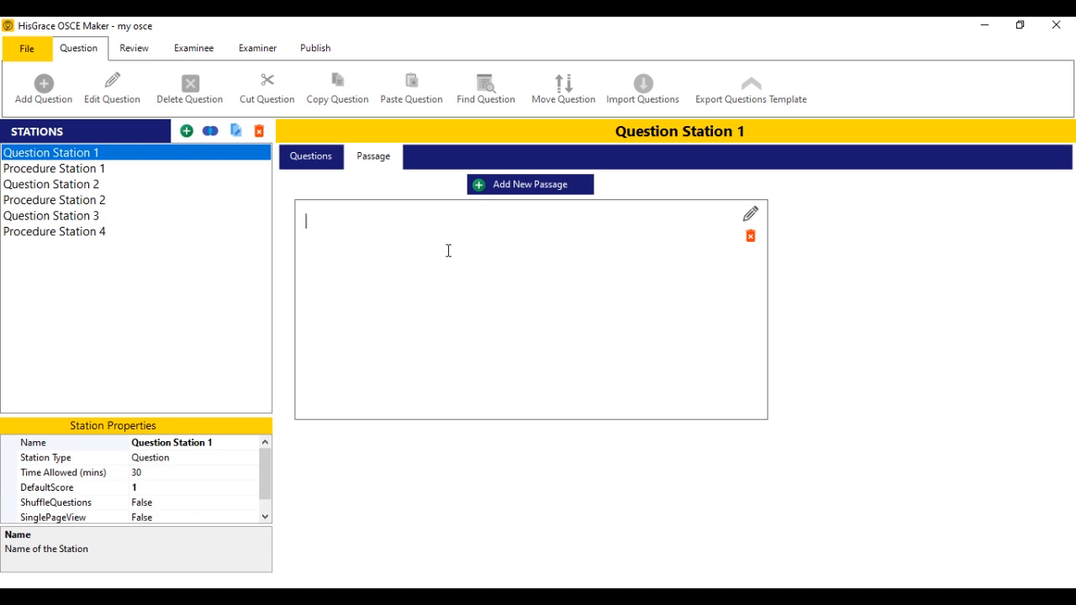
key("ctrl+v")
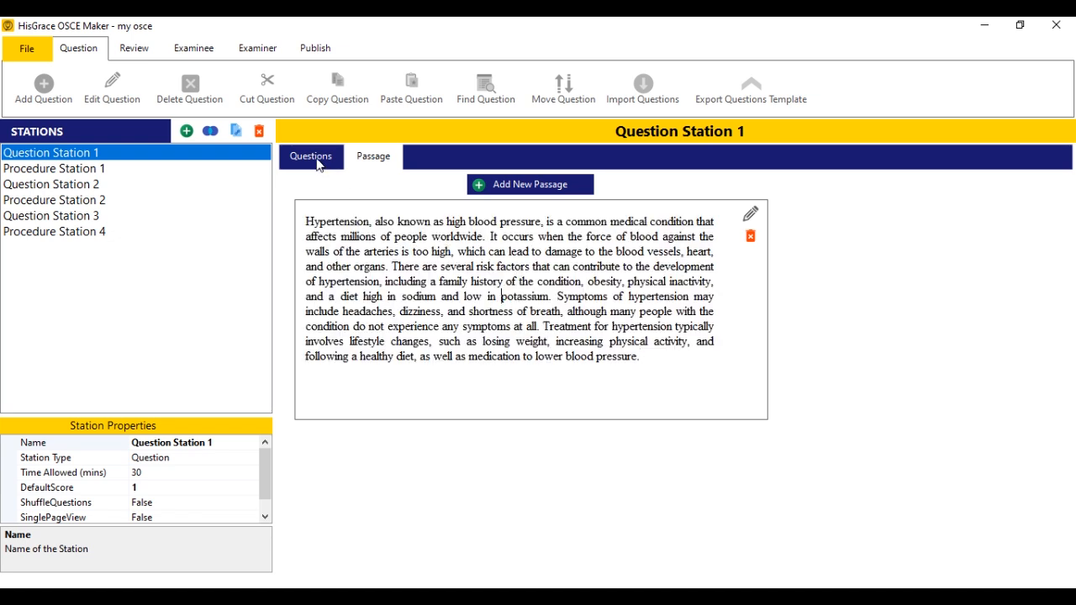
left_click(319, 164)
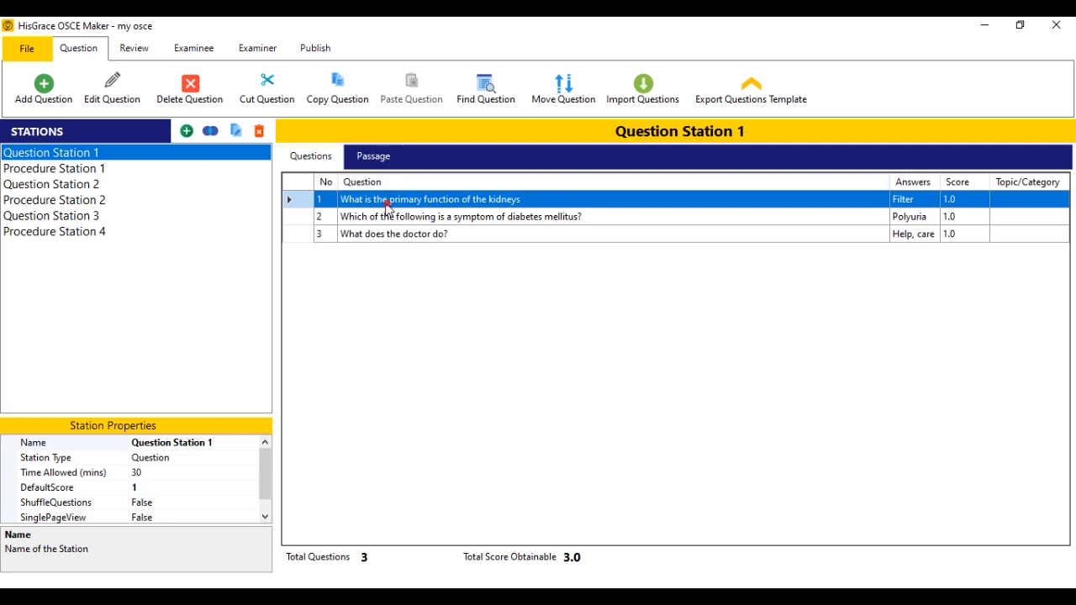
Attach the hypertension passage to question 1 and confirm the edit.
left_click(112, 92)
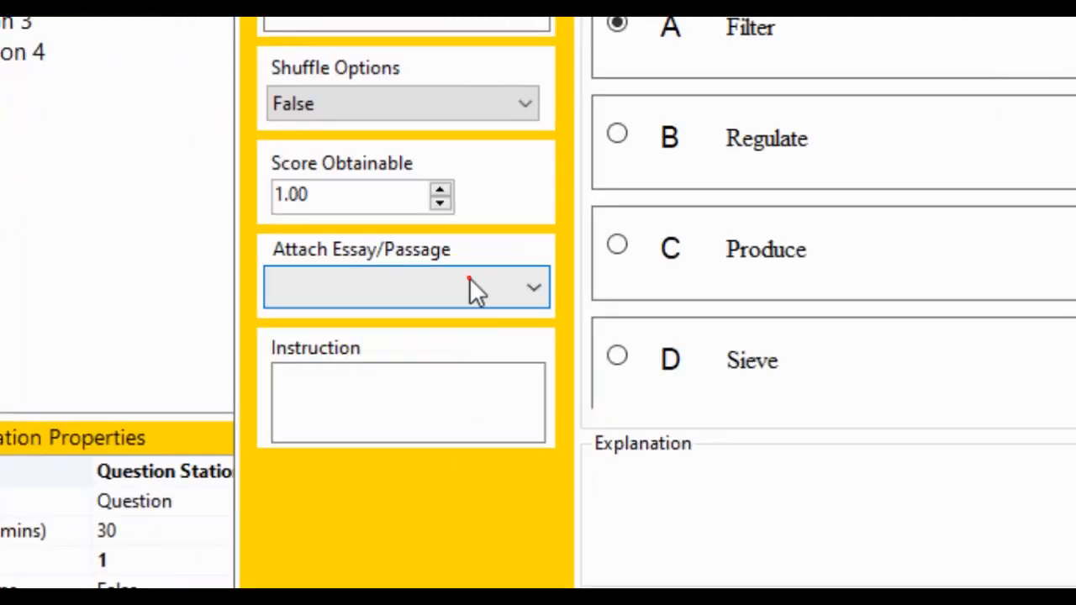
left_click(318, 344)
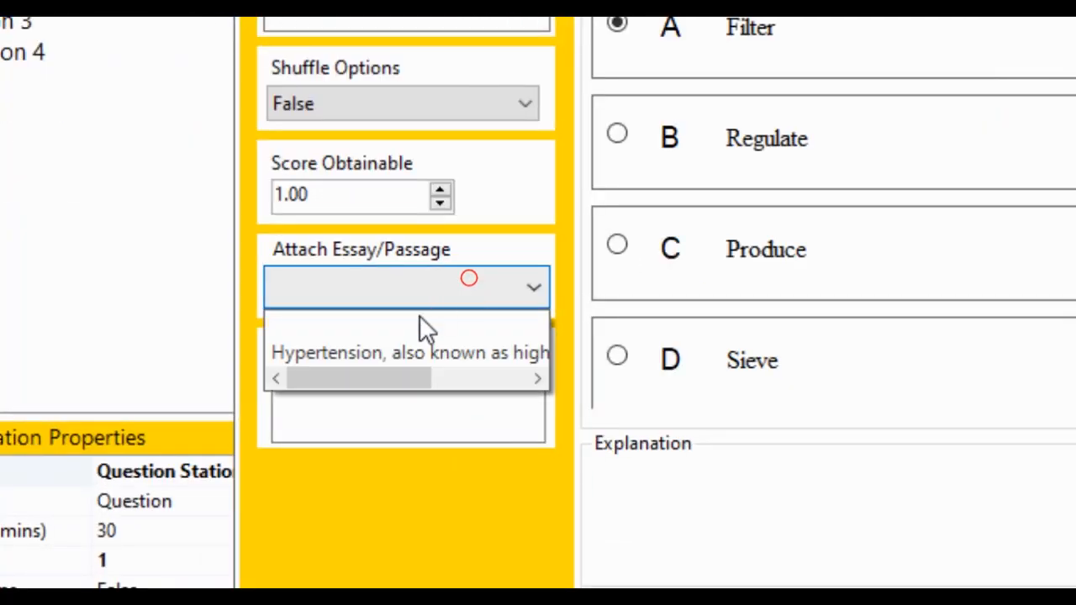
left_click(369, 352)
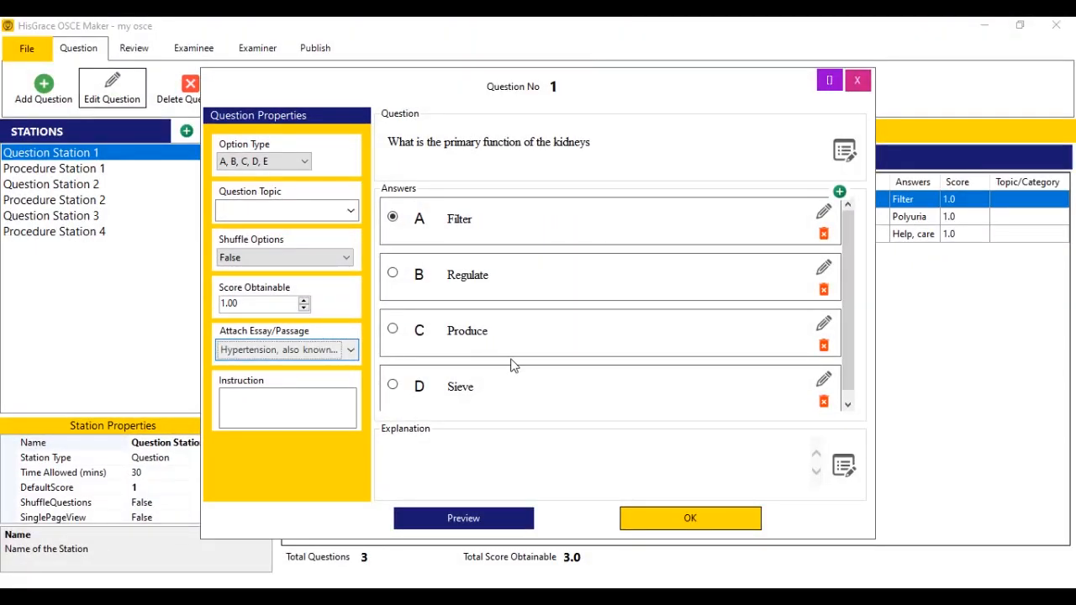
left_click(484, 518)
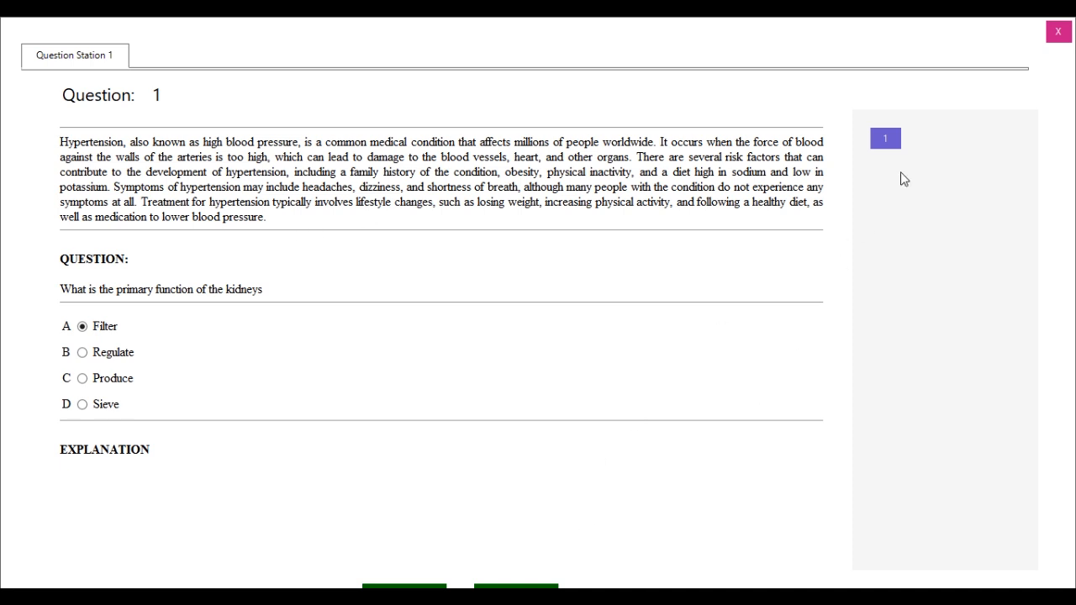
left_click(1062, 32)
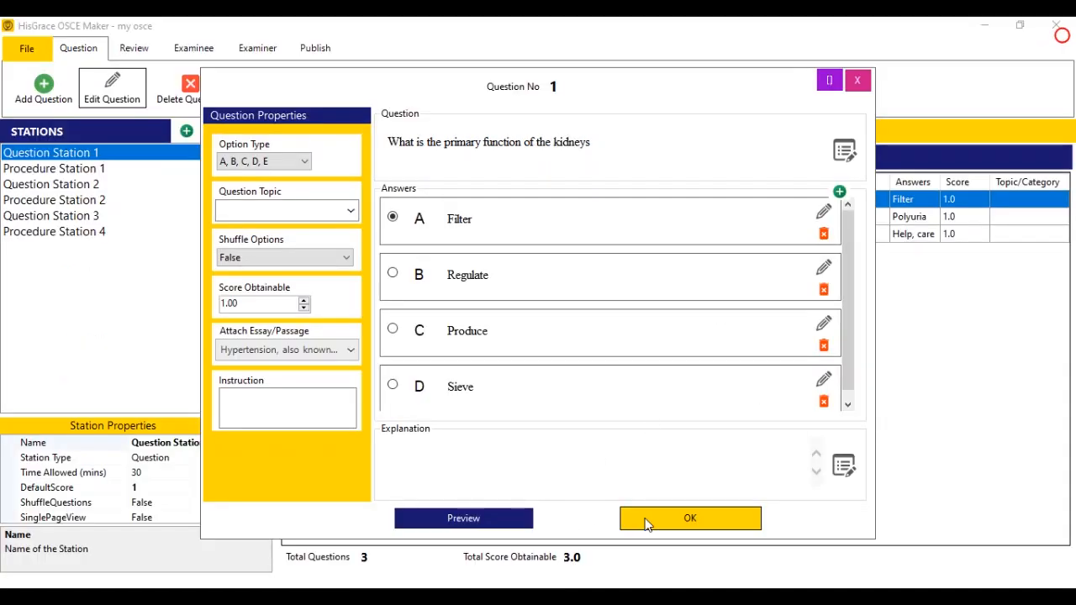
left_click(691, 519)
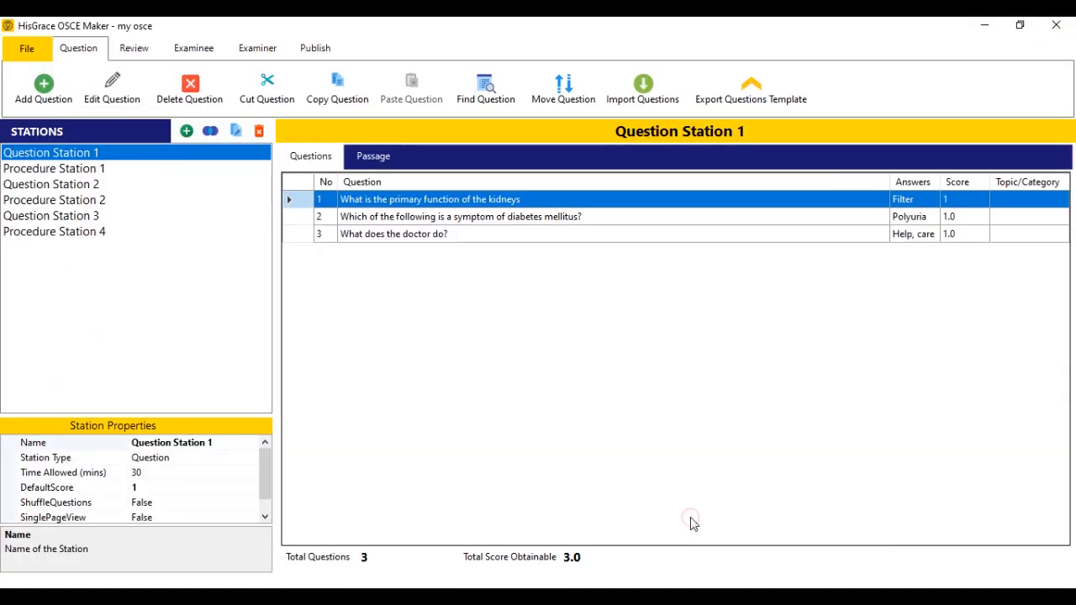
Add a single-answer multiple-choice question 'What is another name for hypertension?' linked to the passage.
left_click(63, 93)
left_click(499, 316)
left_click(515, 263)
left_click(533, 371)
left_click(434, 160)
type("What is another name for hypertension?")
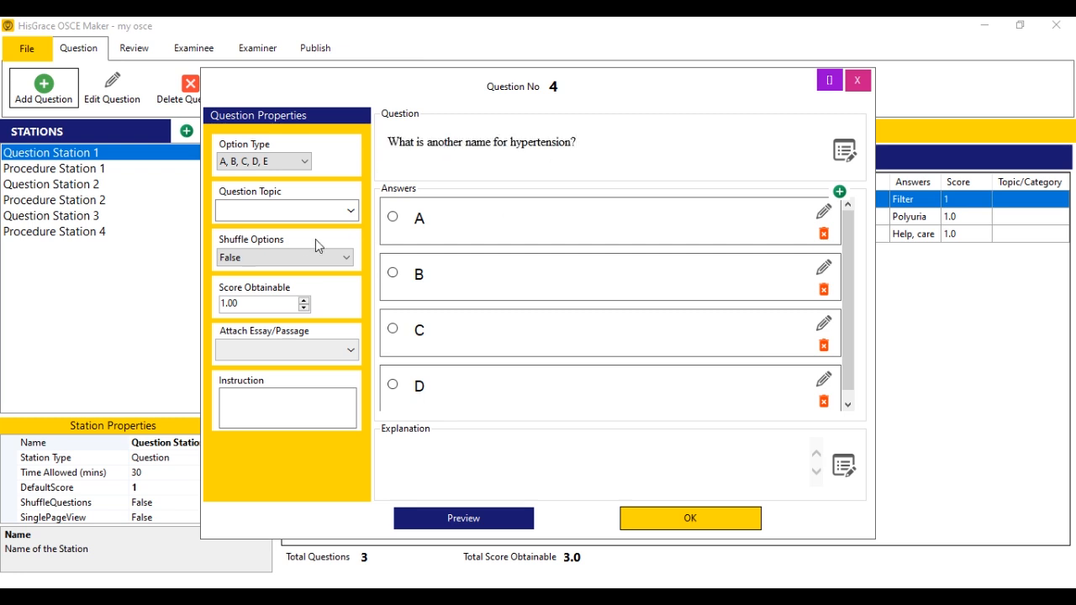
left_click(347, 357)
left_click(323, 389)
Enter its answers, delete answer D, mark 'High blood pressure' correct, and save question 4.
left_click(521, 232)
type("blood")
left_click(508, 290)
type("High blood pressure")
left_click(505, 333)
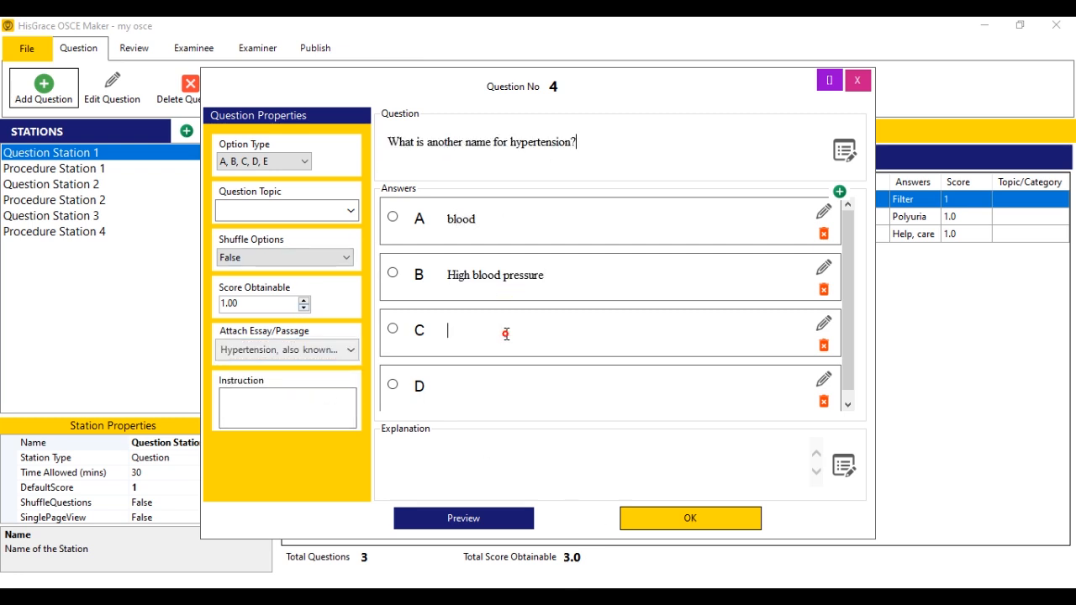
type("pressure")
left_click(823, 401)
left_click(557, 362)
left_click(393, 273)
left_click(520, 518)
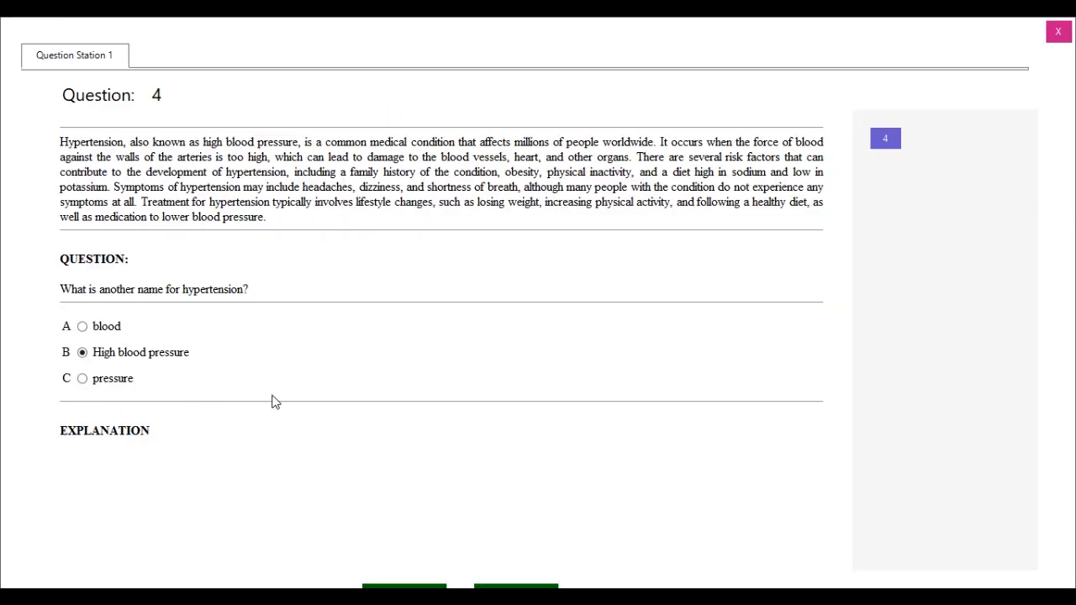
left_click(1057, 32)
left_click(687, 518)
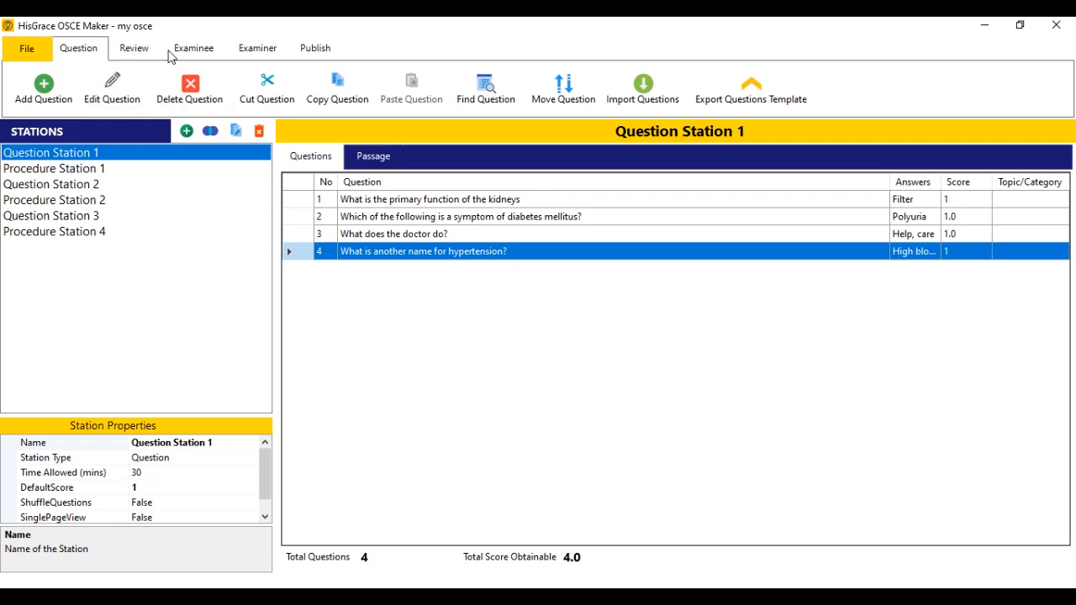
Preview the whole exam, stepping through the station tabs from Procedure Station 1 to Procedure Station 4.
left_click(141, 48)
left_click(47, 97)
left_click(200, 61)
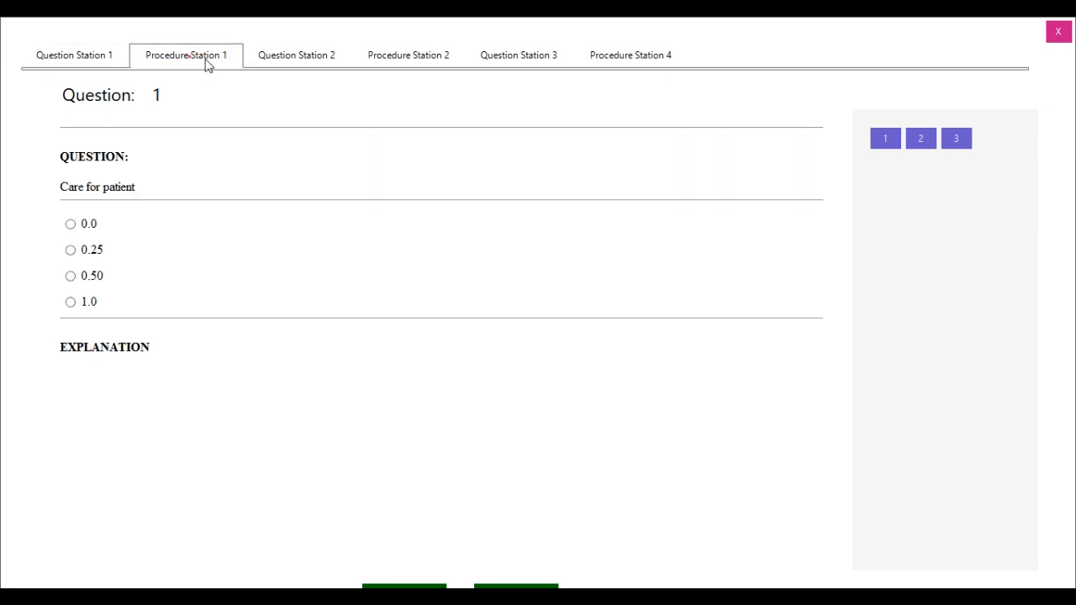
left_click(296, 60)
left_click(402, 61)
left_click(497, 56)
left_click(604, 59)
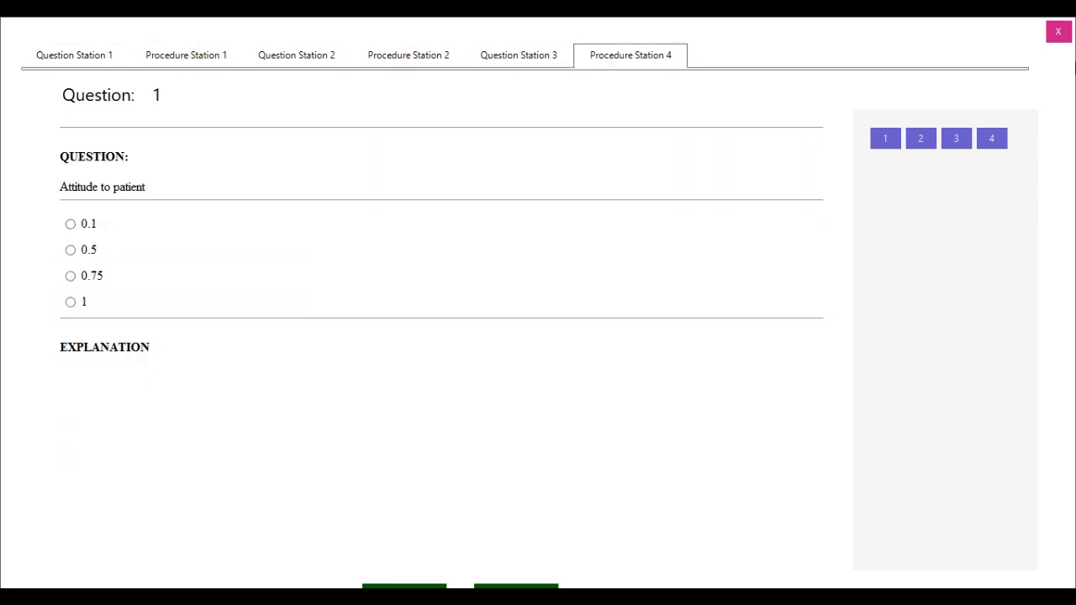
Jump to questions 3 and 4, close the preview, and show the question statistics.
left_click(956, 136)
left_click(981, 139)
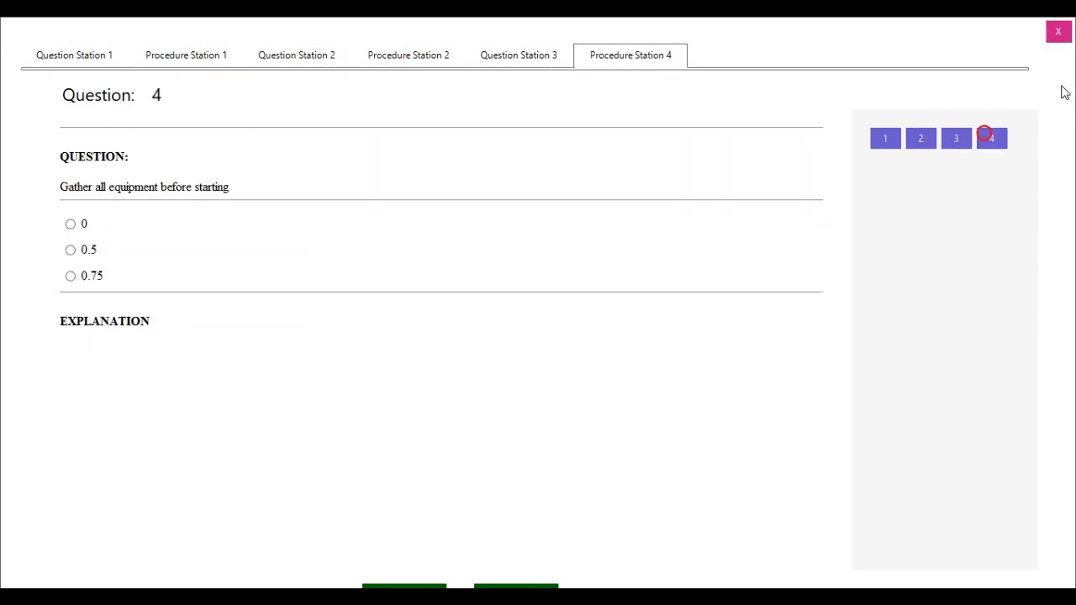
left_click(1058, 31)
left_click(107, 96)
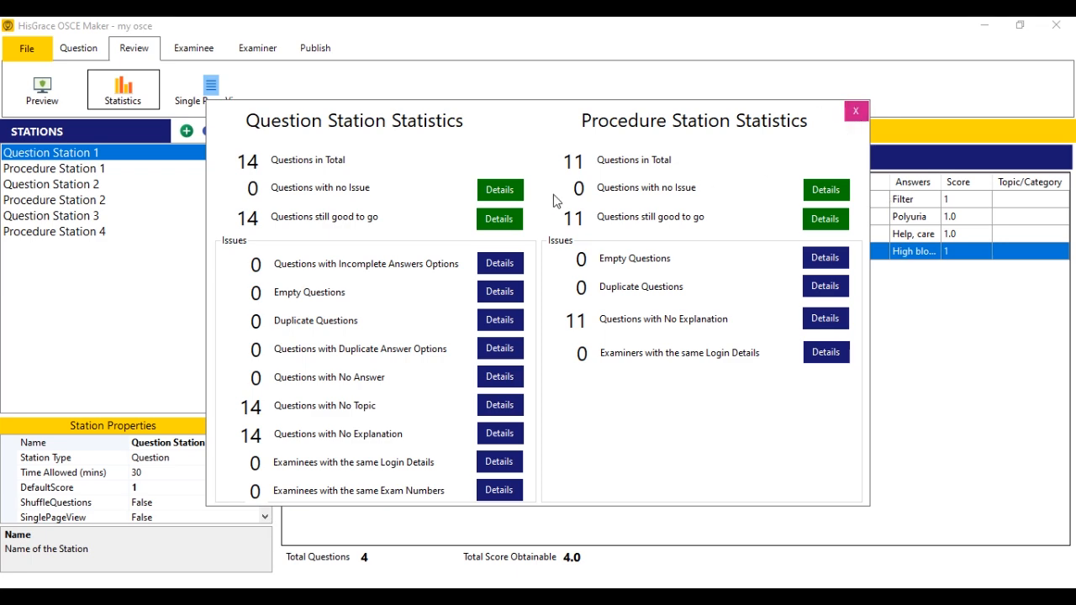
Review the details of the questions still good to go, then close the statistics summary.
left_click(499, 218)
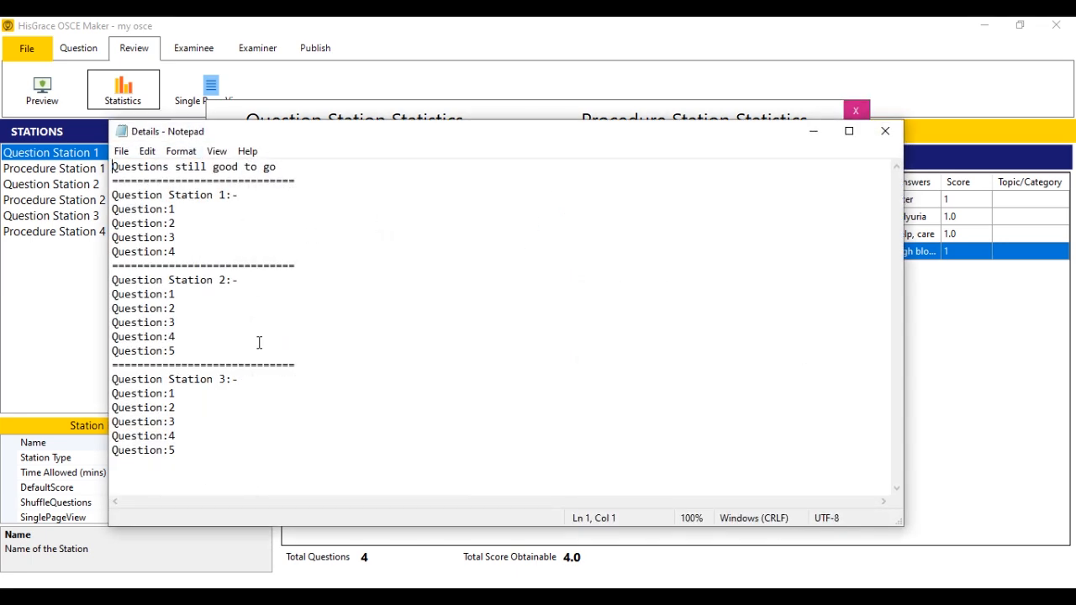
left_click(885, 130)
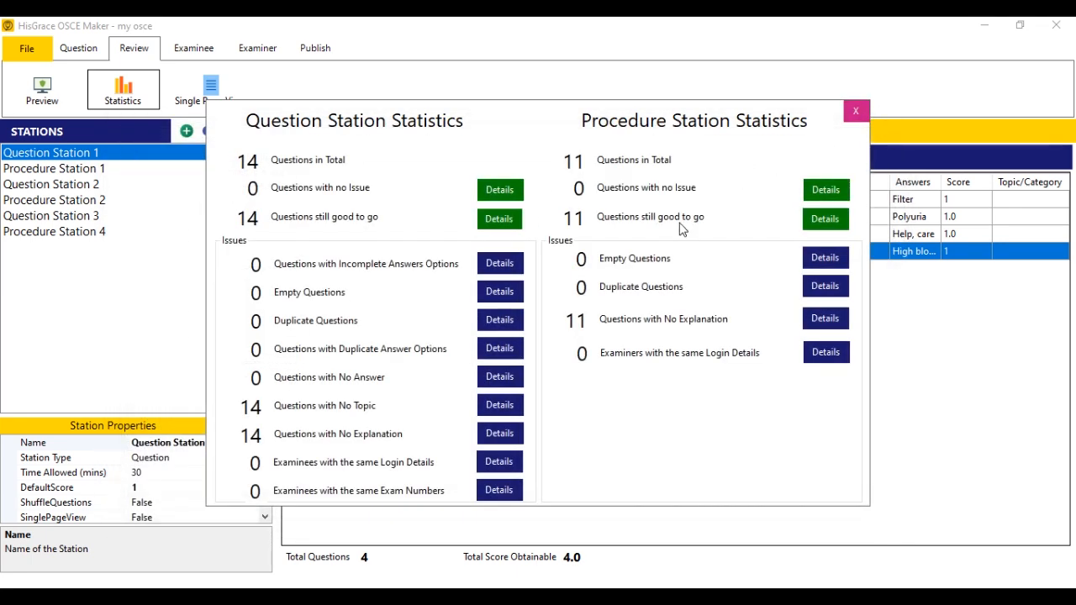
left_click(856, 110)
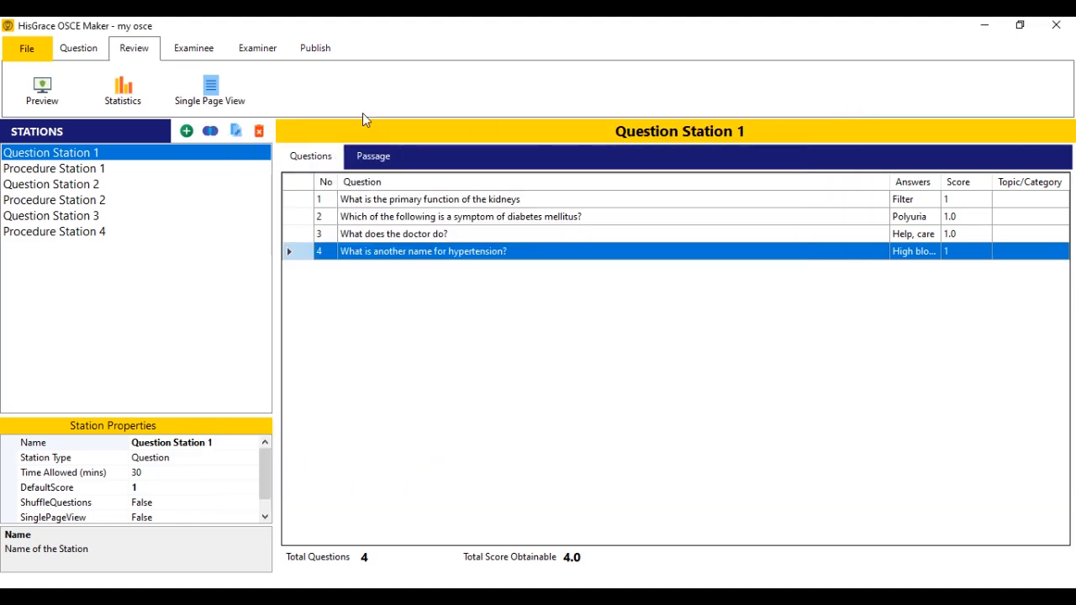
Show all stations' questions in Single Page View, then close it.
left_click(214, 101)
left_click_drag(819, 183, 815, 400)
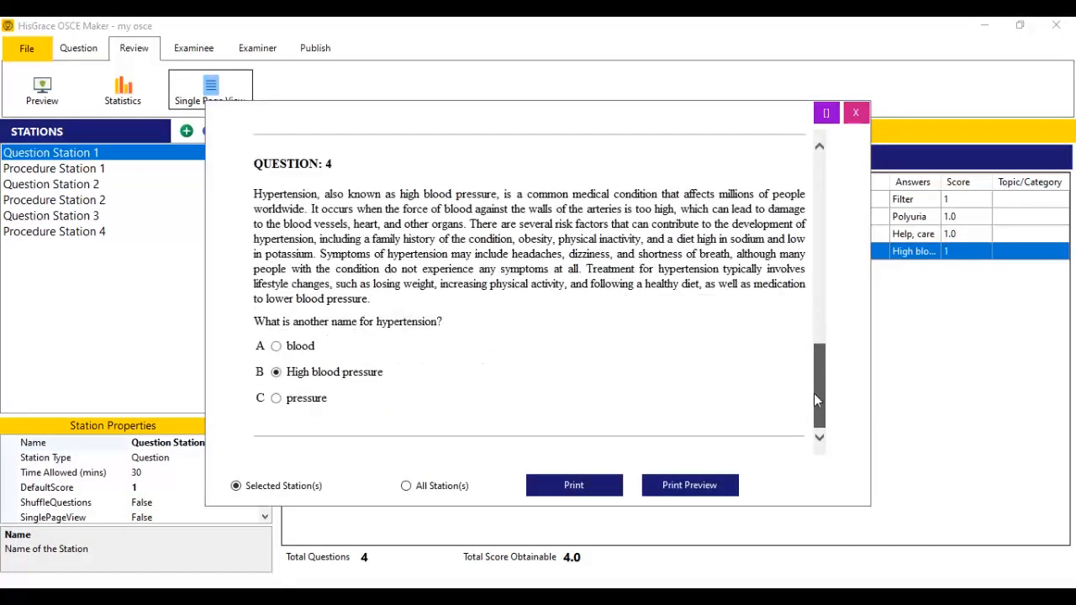
left_click(426, 493)
left_click_drag(821, 192, 835, 164)
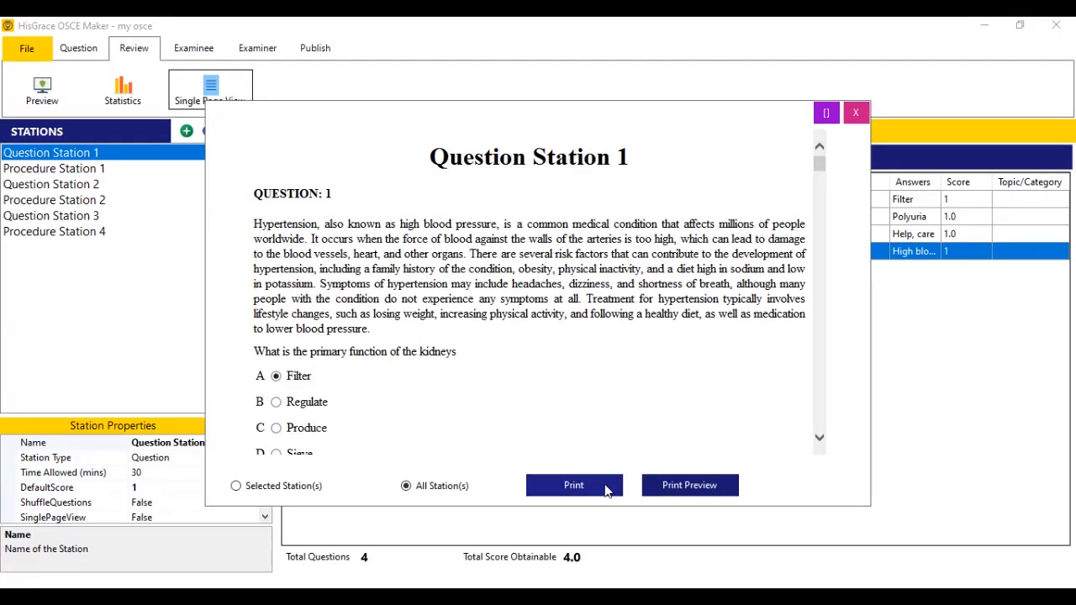
left_click(854, 114)
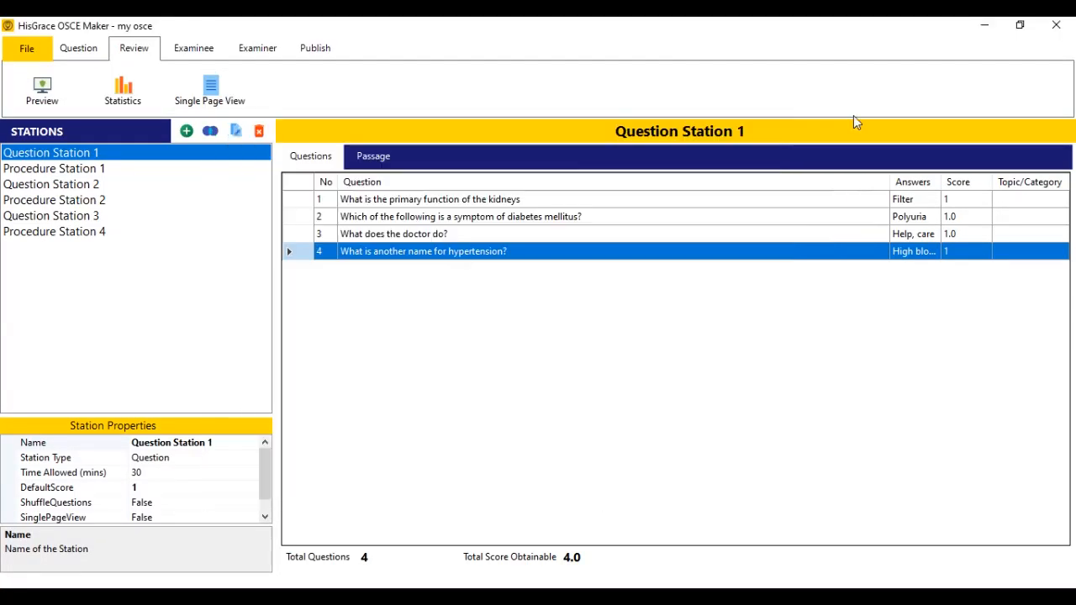
Add the first examinee with class ND 1, exam number 001 and a passport photo.
left_click(200, 55)
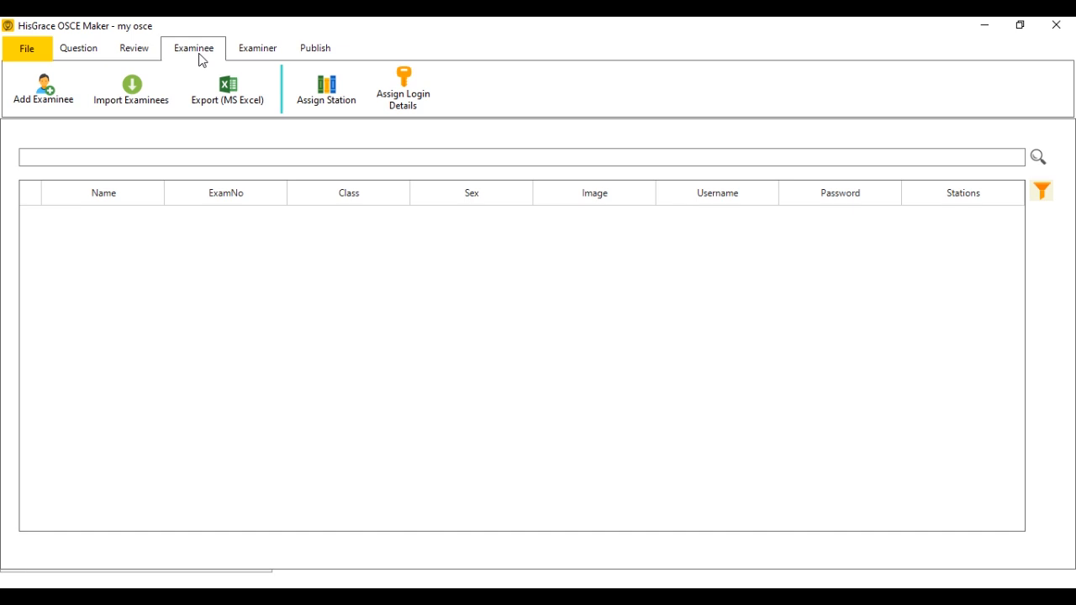
left_click(38, 100)
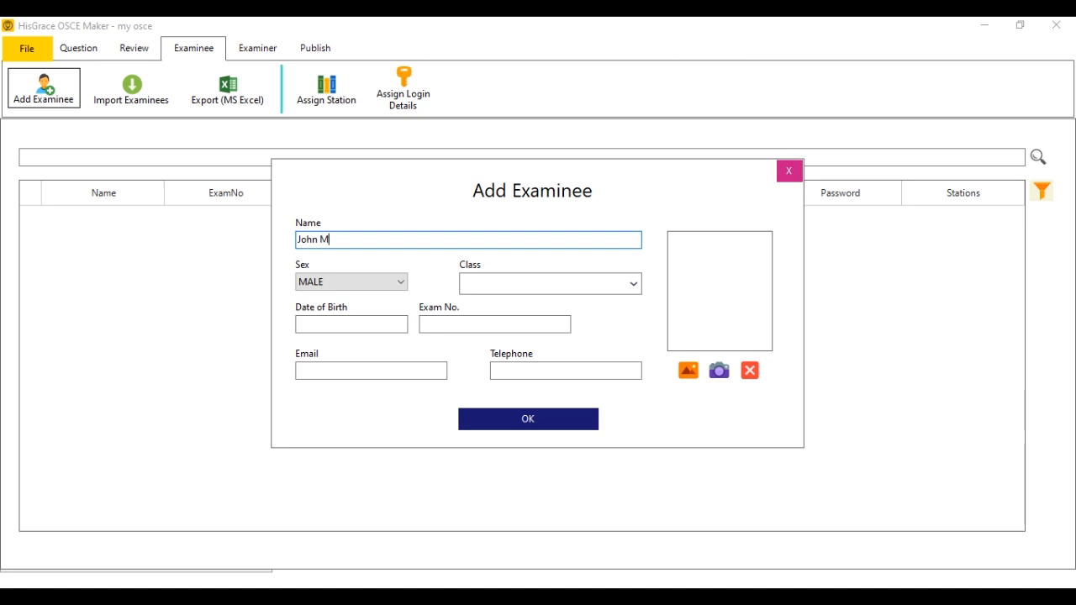
left_click(506, 283)
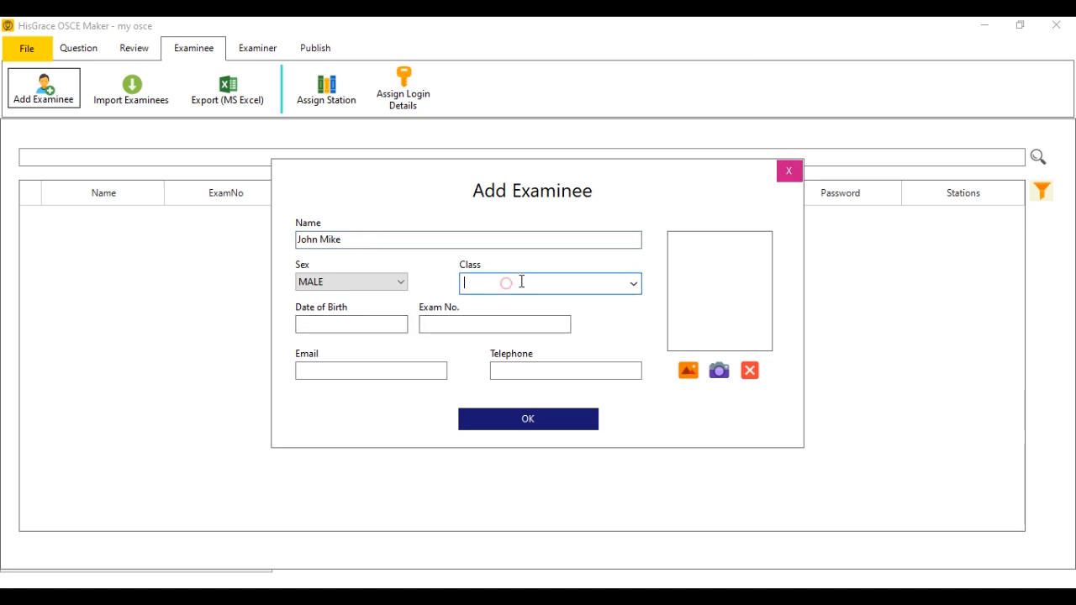
type("ND 1")
left_click(471, 324)
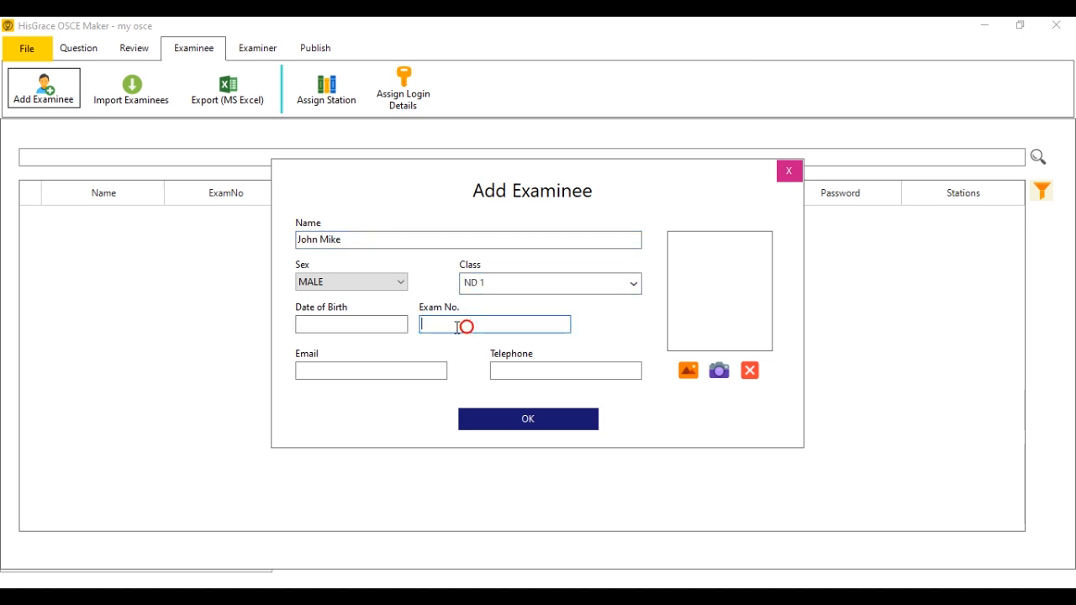
type("001")
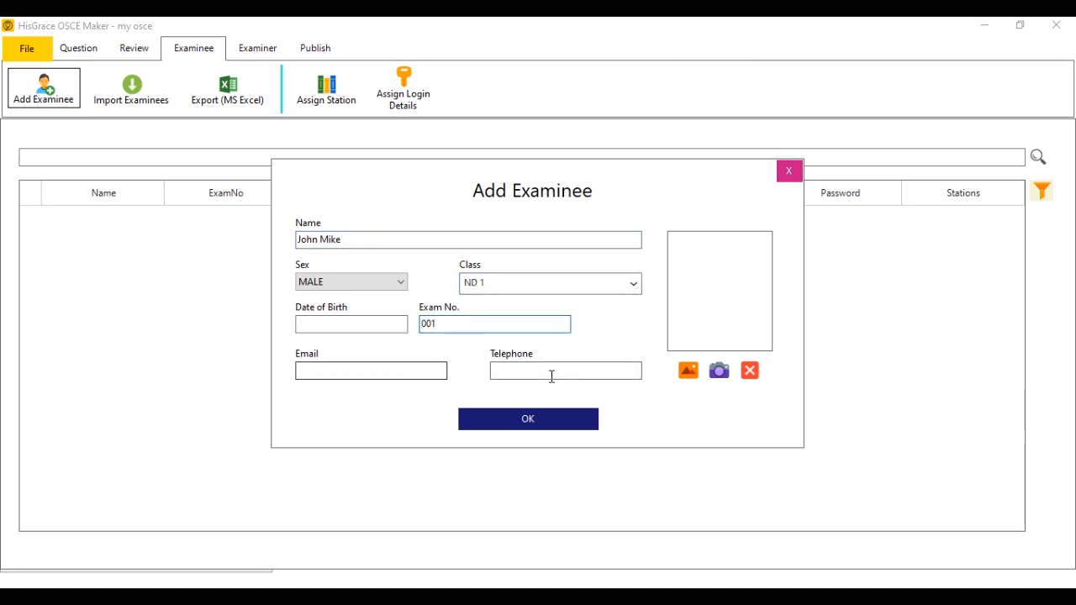
left_click(687, 370)
left_click(460, 296)
left_click(672, 508)
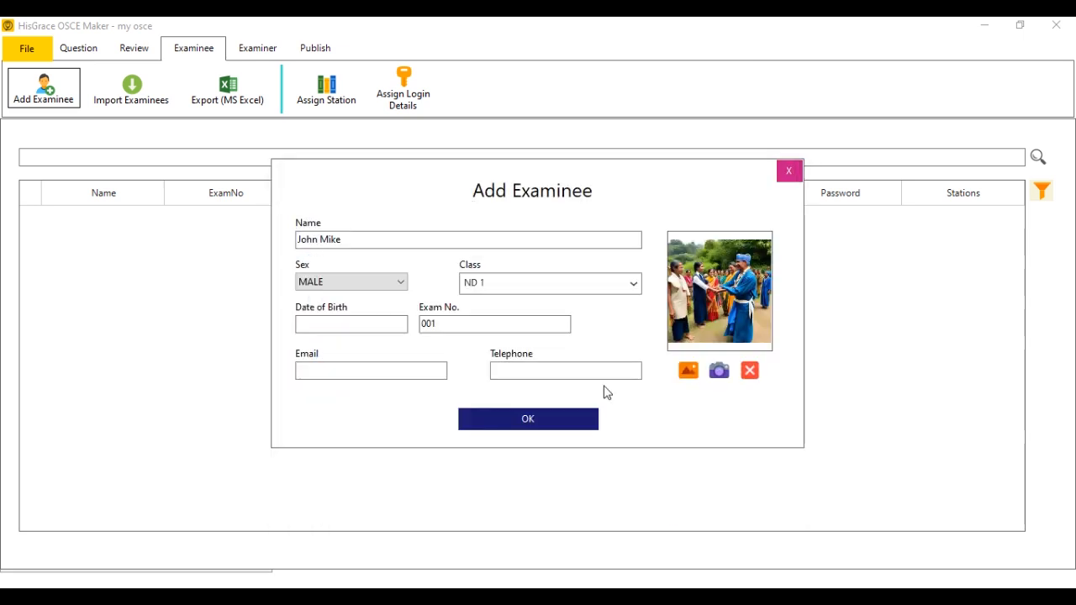
left_click(523, 423)
Add a second, FEMALE examinee with exam number 002, then close the form.
left_click(543, 241)
left_click(342, 277)
left_click(340, 294)
left_click(502, 326)
type("002")
left_click(535, 415)
left_click(810, 168)
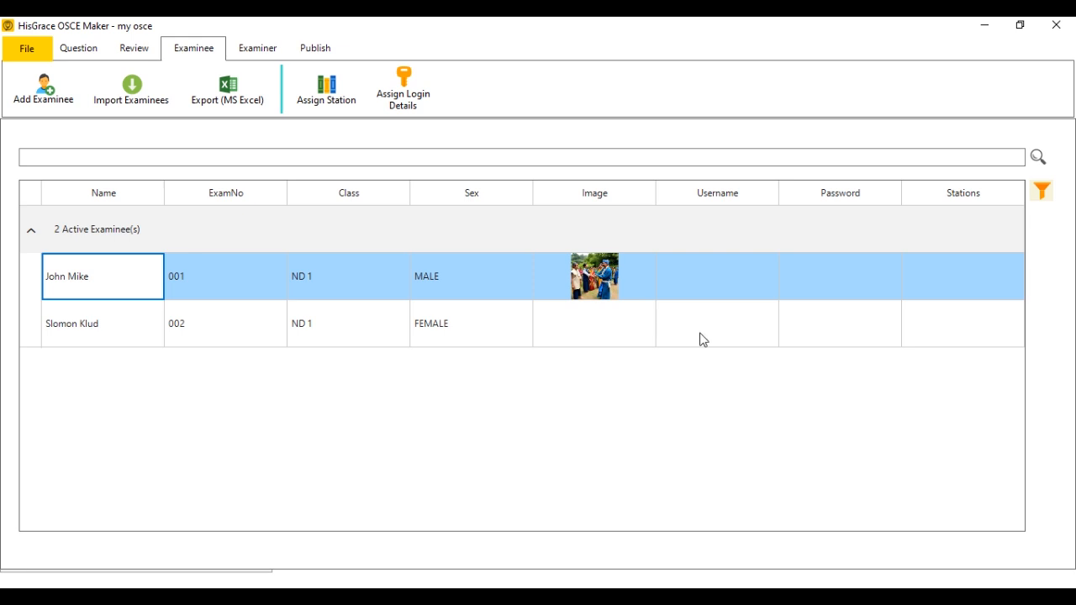
Export the examinee list as the Excel file 'examinees' on the Desktop and open it.
left_click(240, 100)
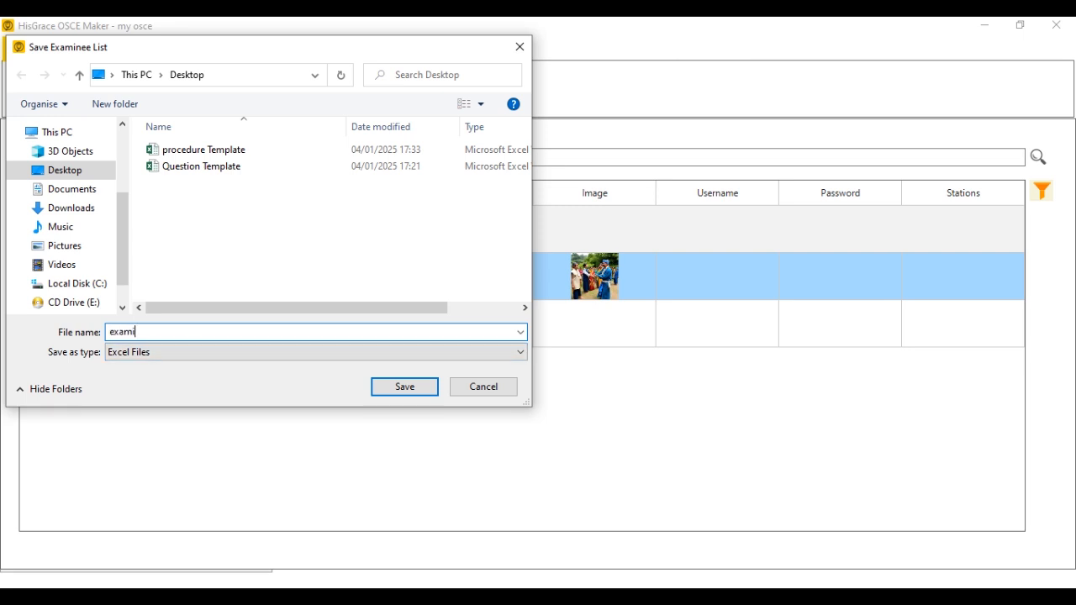
left_click(395, 386)
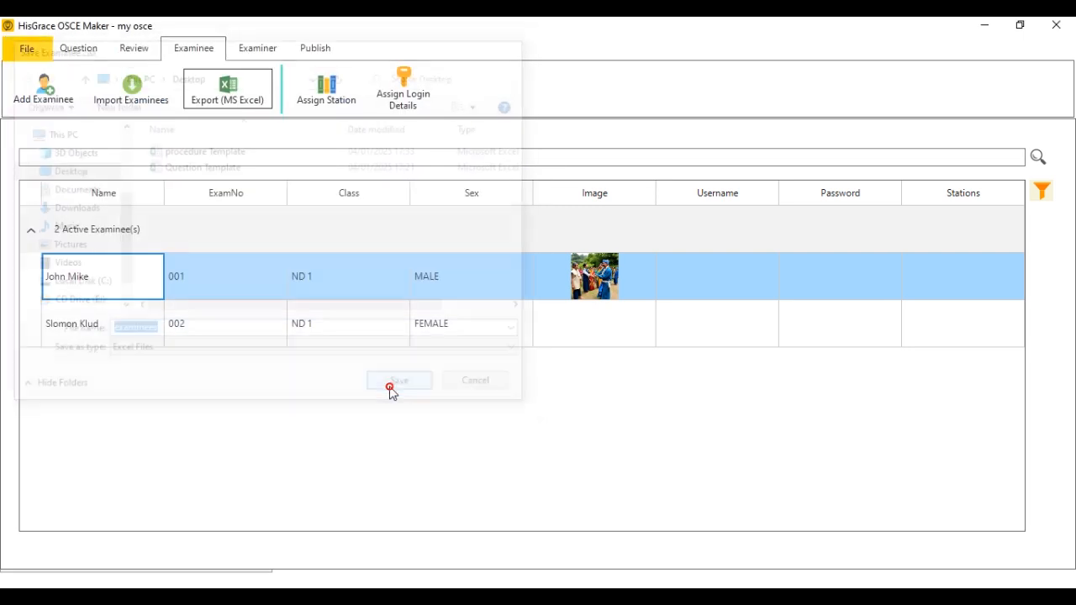
left_click(502, 363)
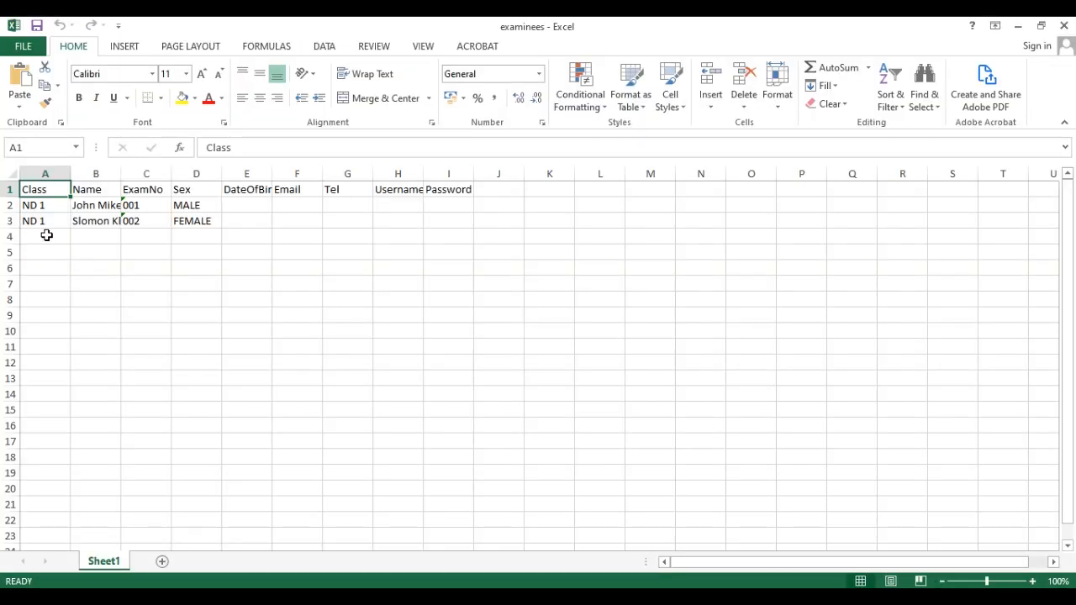
Fill row 4 with a new ND 1 examinee's name, exam number CD/08 and sex MALE.
left_click(46, 236)
type("ND 1")
key("Tab")
left_click_drag(121, 173, 168, 173)
left_click(185, 222)
left_click(196, 236)
type("008")
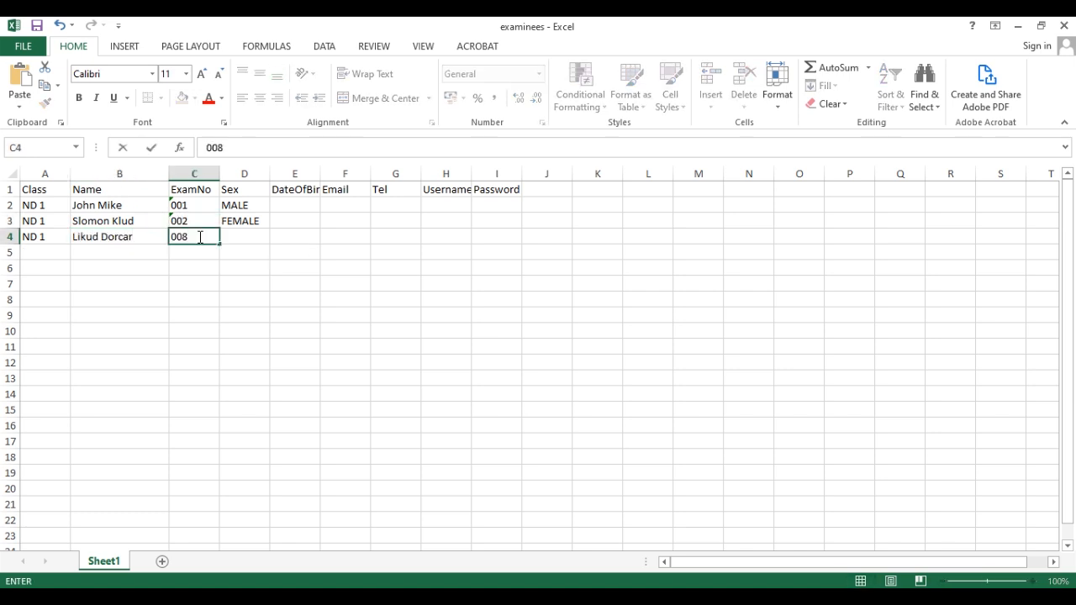
key("Home")
left_click(198, 236)
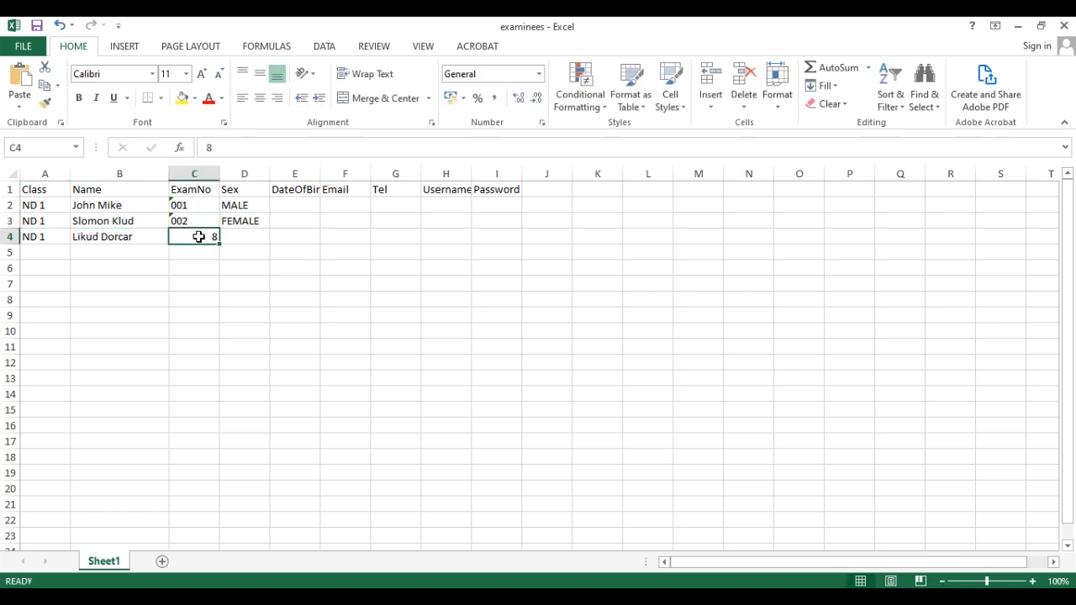
type("CD/08")
key("Tab")
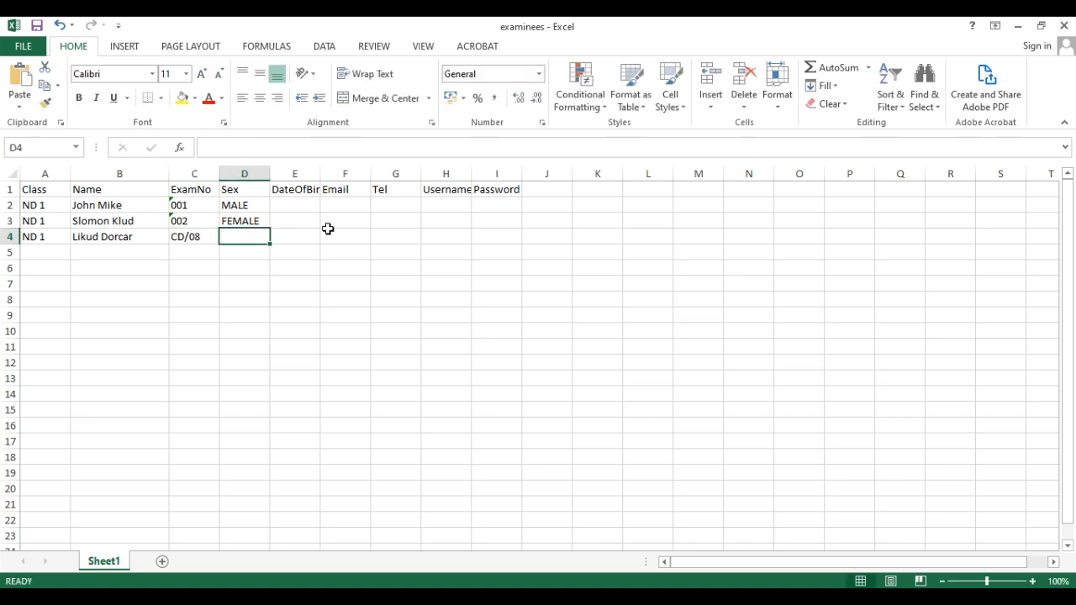
type("MALE")
key("Tab")
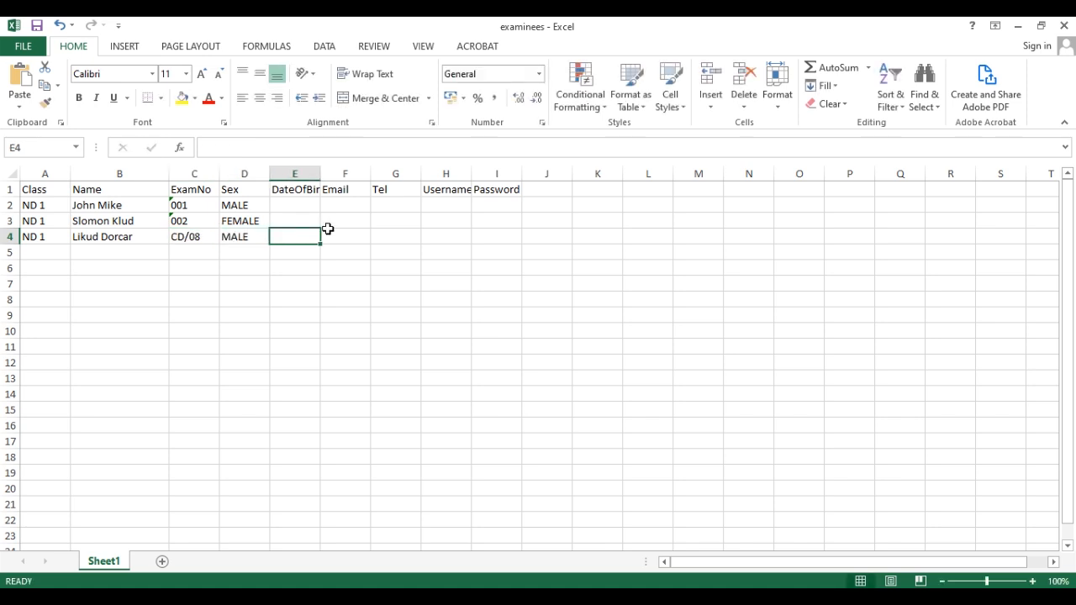
Enter the examinee's username and a Text-formatted password in H4:I4, then save the workbook.
left_click(441, 236)
type("okl")
key("Tab")
type("001")
left_click(454, 235)
left_click(502, 238)
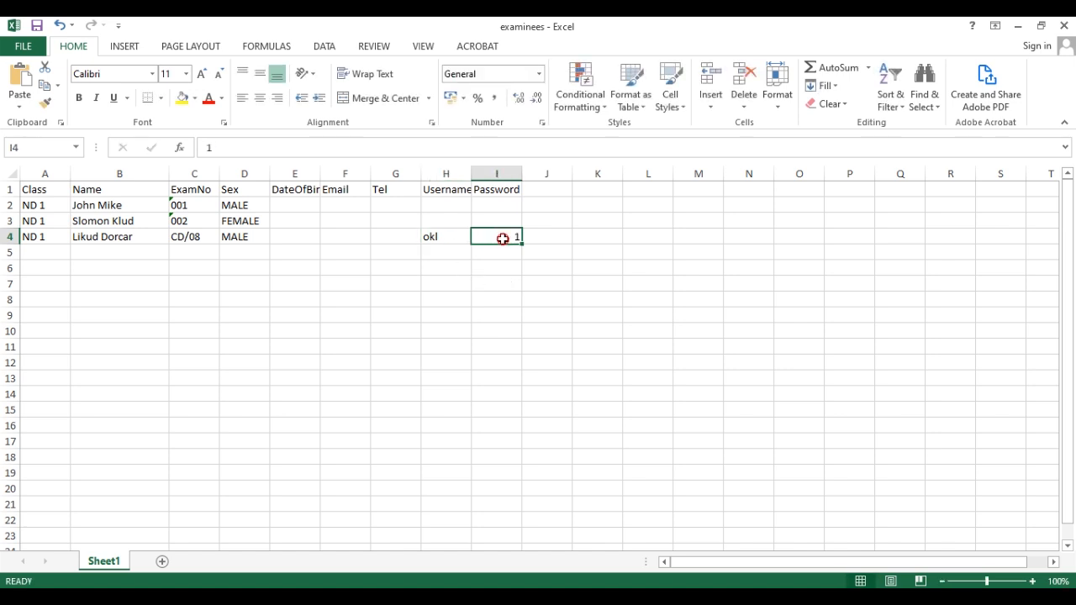
left_click(538, 74)
left_click(500, 409)
type("001")
key("Return")
left_click(509, 237)
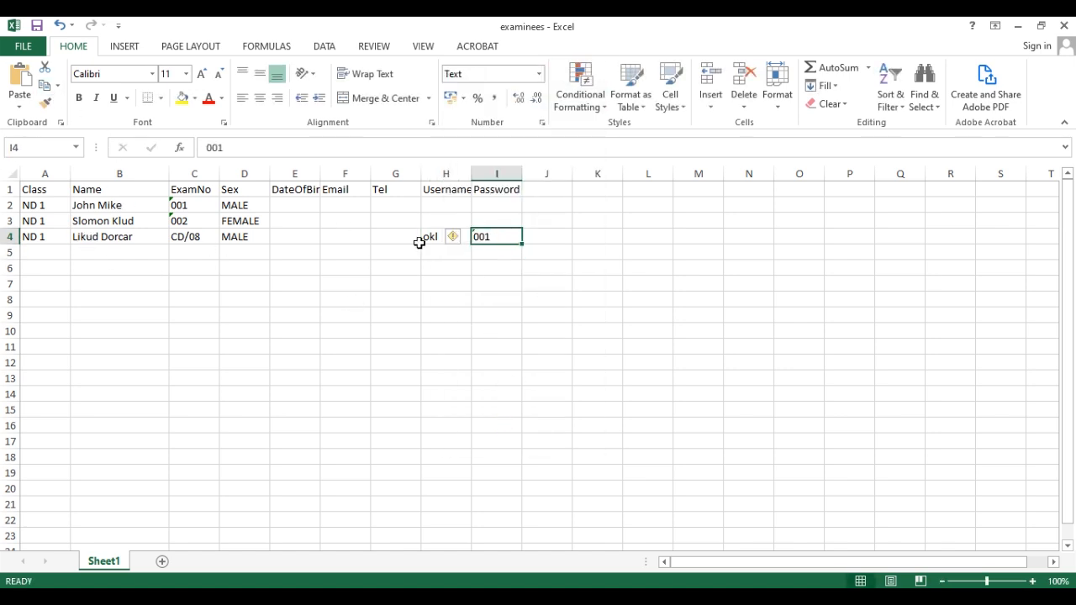
left_click(24, 45)
left_click(50, 175)
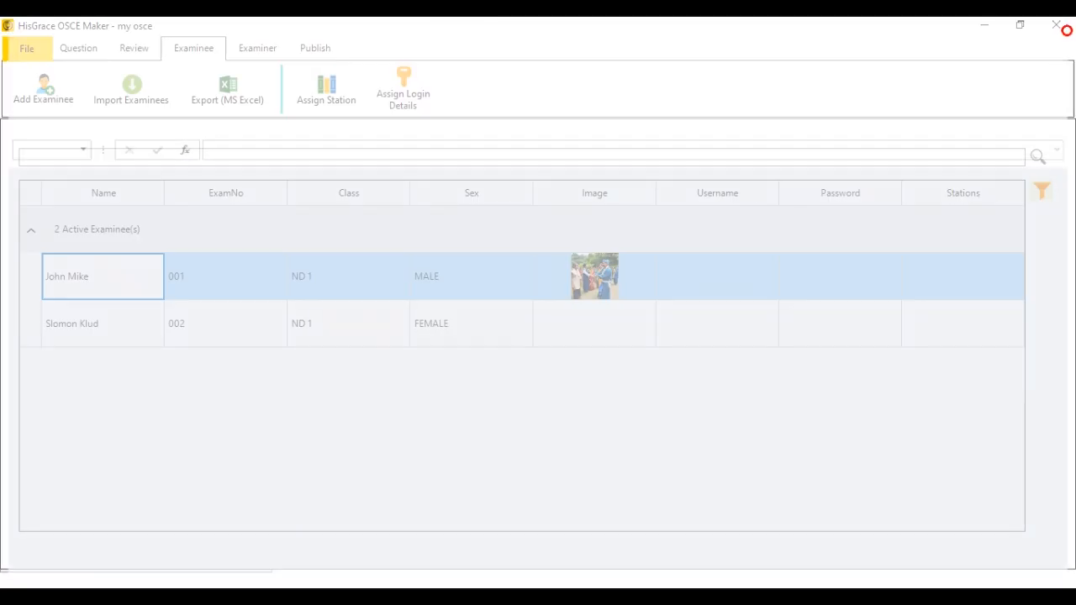
Close Excel and import the edited examinees workbook via MS Excel, giving three examinees.
left_click(1063, 26)
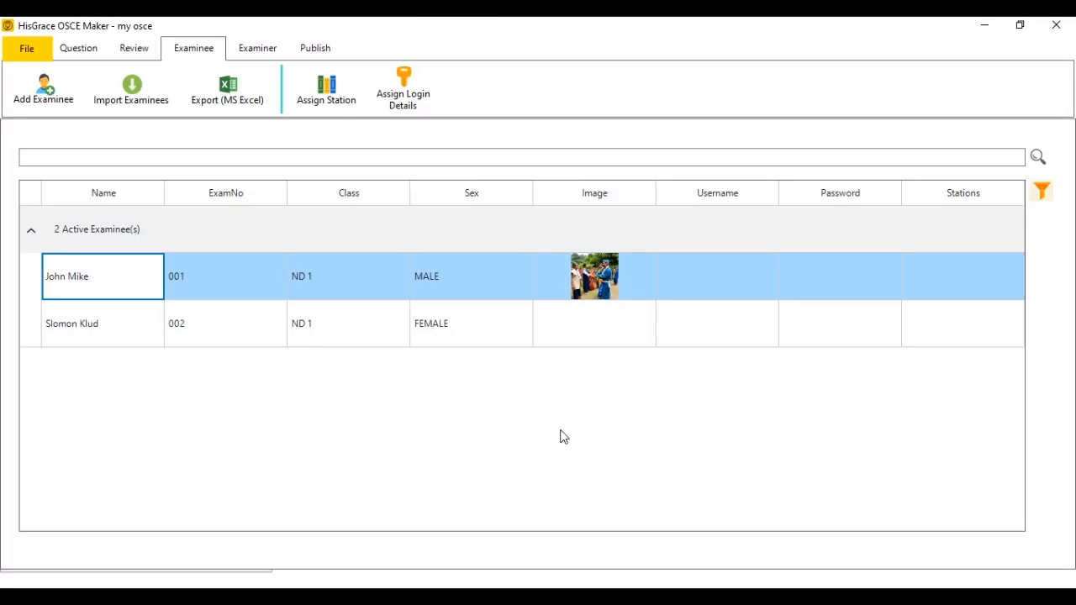
left_click(118, 98)
left_click(574, 302)
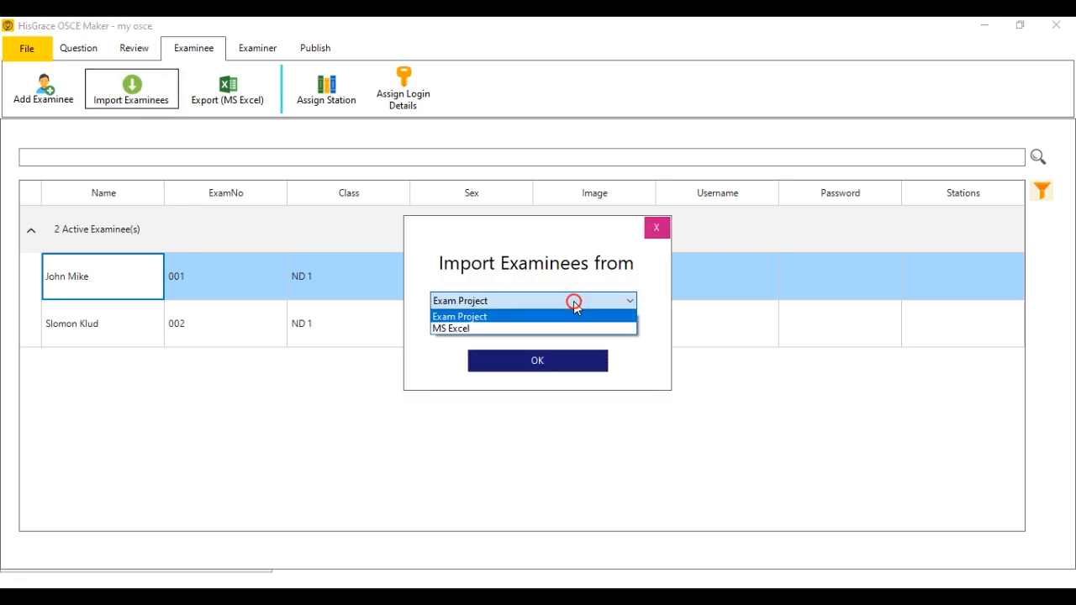
left_click(500, 329)
left_click(531, 363)
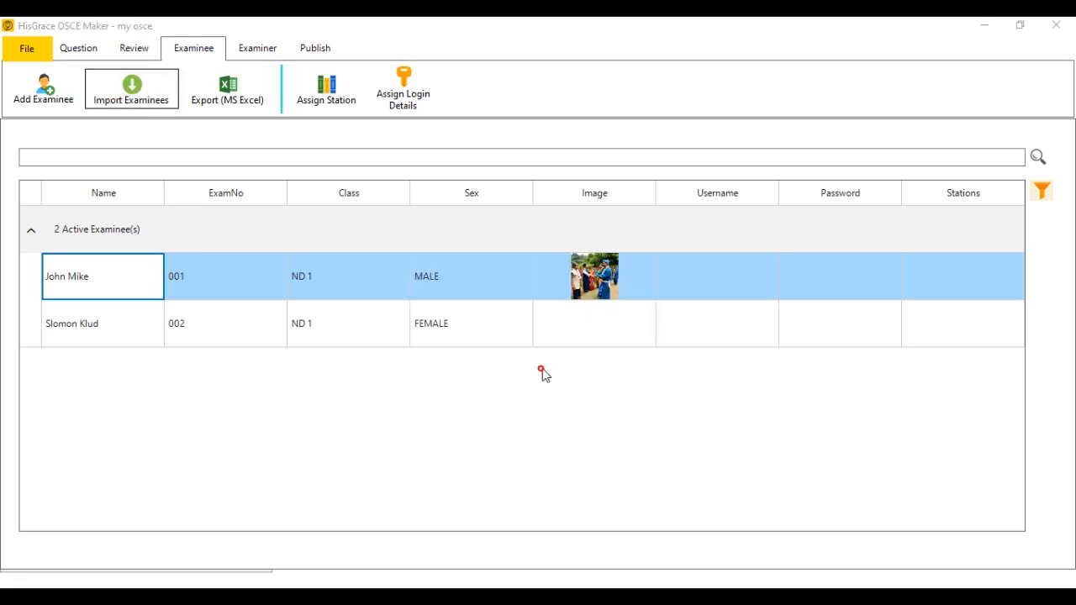
double_click(192, 149)
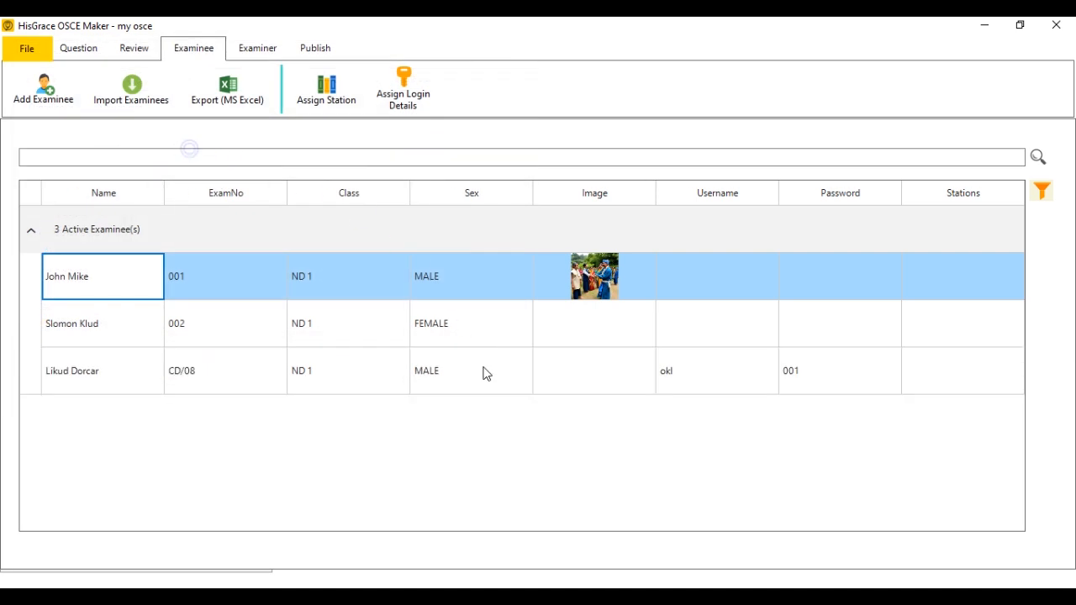
left_click(72, 374)
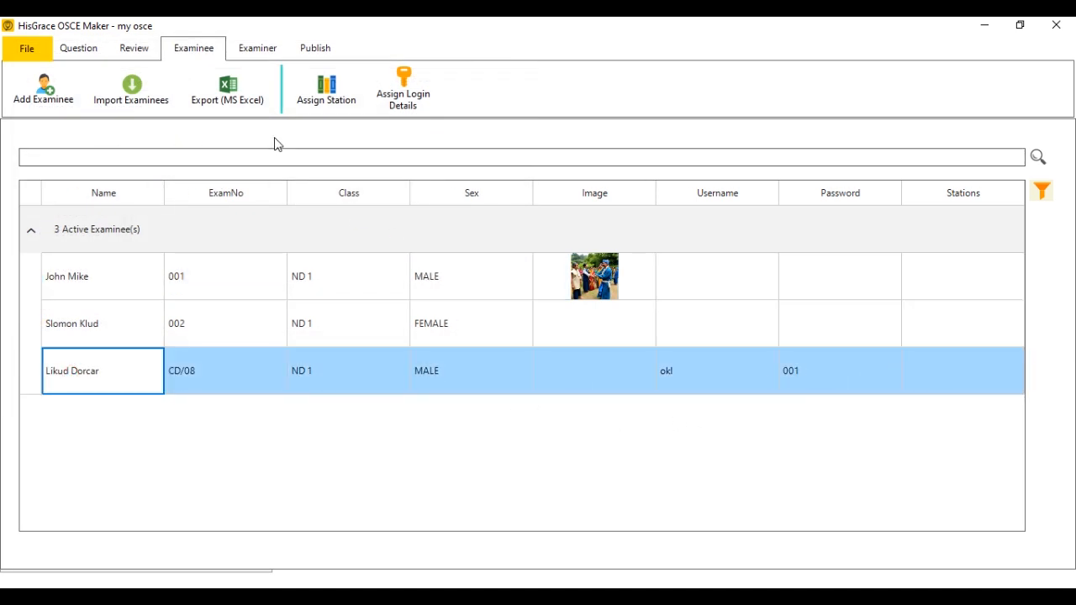
left_click(341, 106)
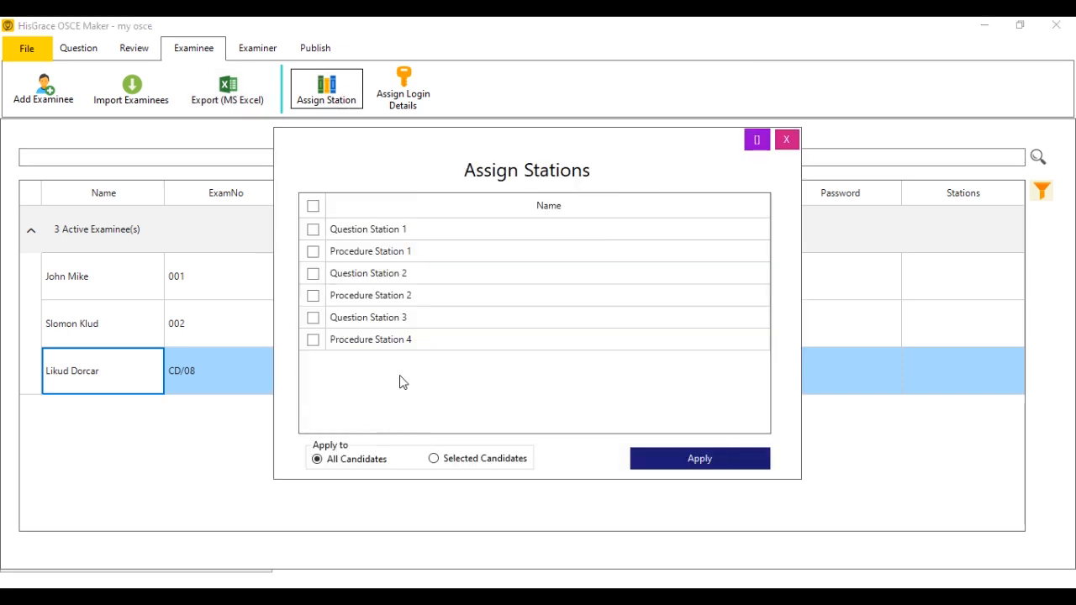
Apply all six stations to every examinee, then generate logins with Username First Name and Password Exam No.
left_click(314, 204)
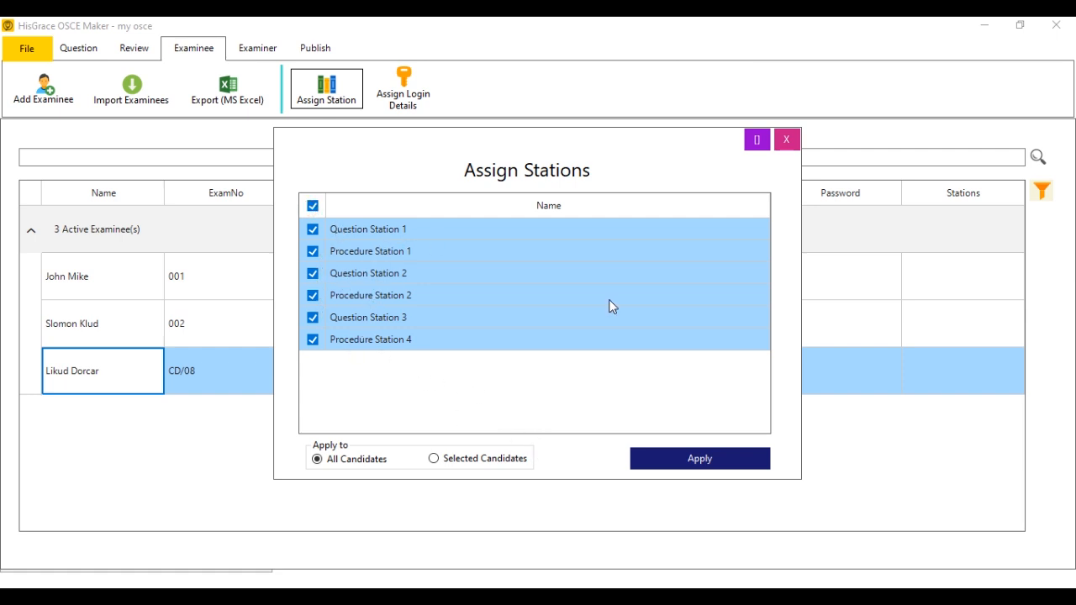
left_click(717, 460)
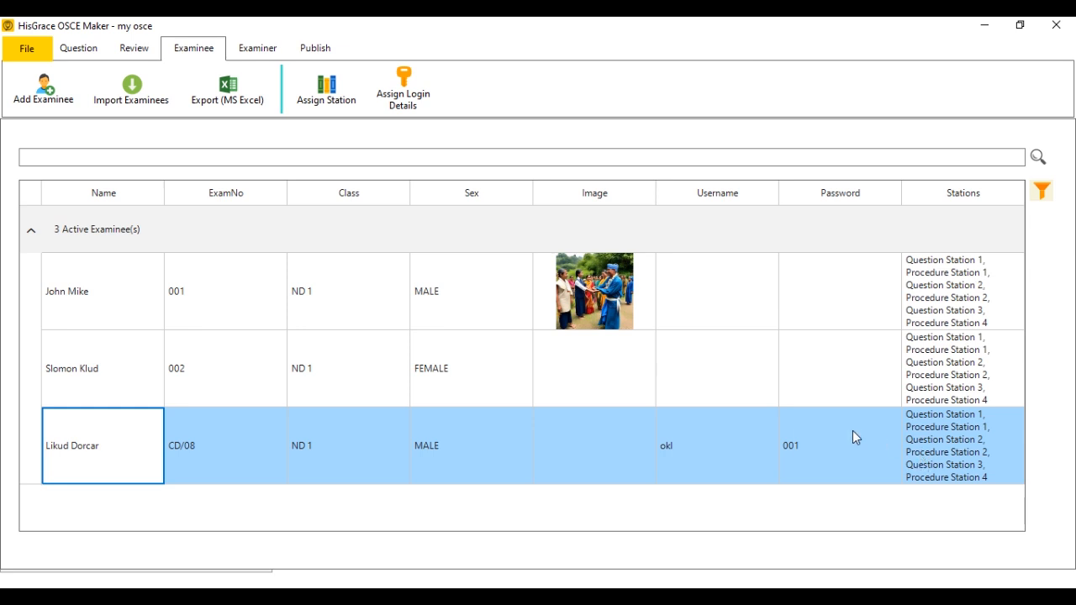
left_click(403, 89)
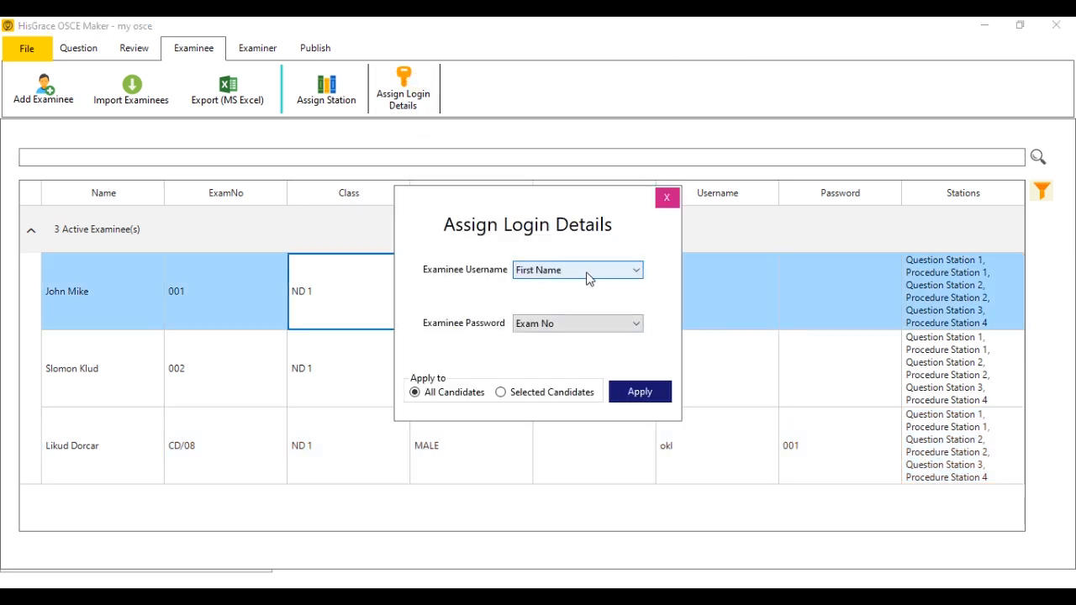
double_click(553, 270)
double_click(553, 324)
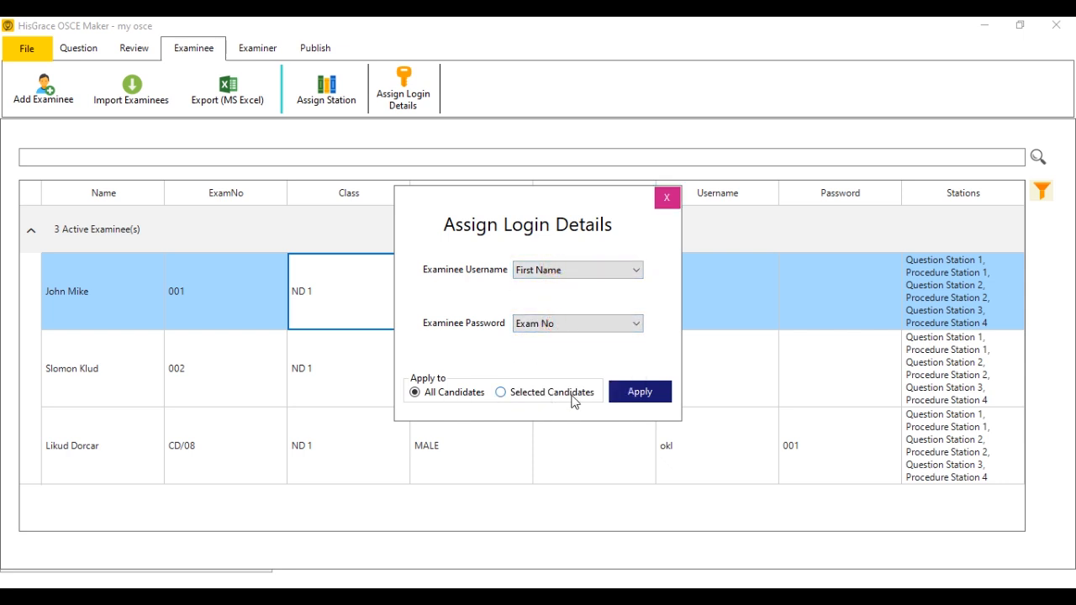
left_click(639, 392)
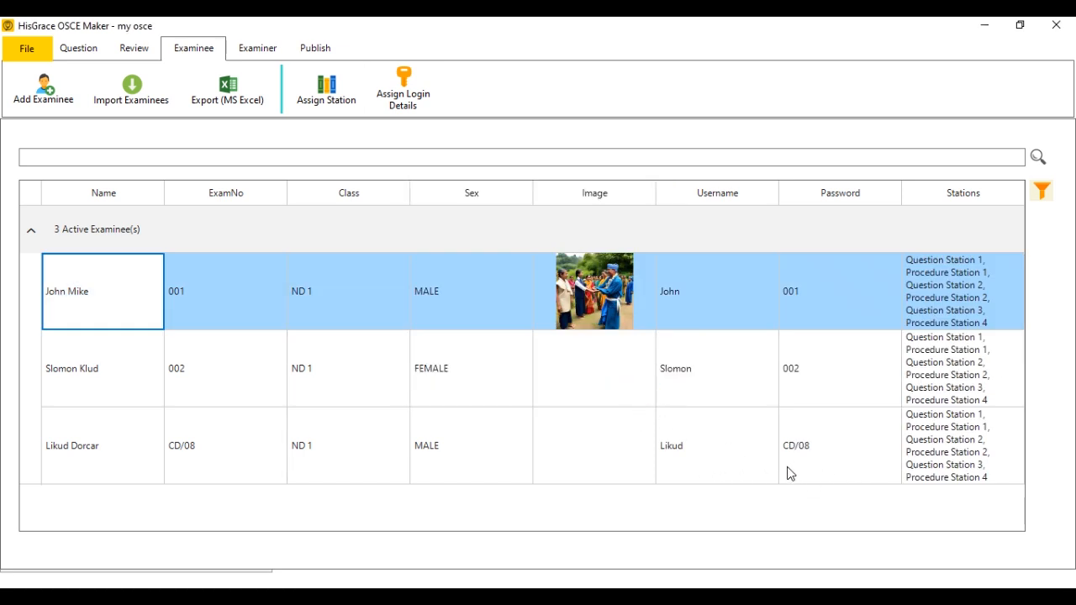
left_click(733, 476)
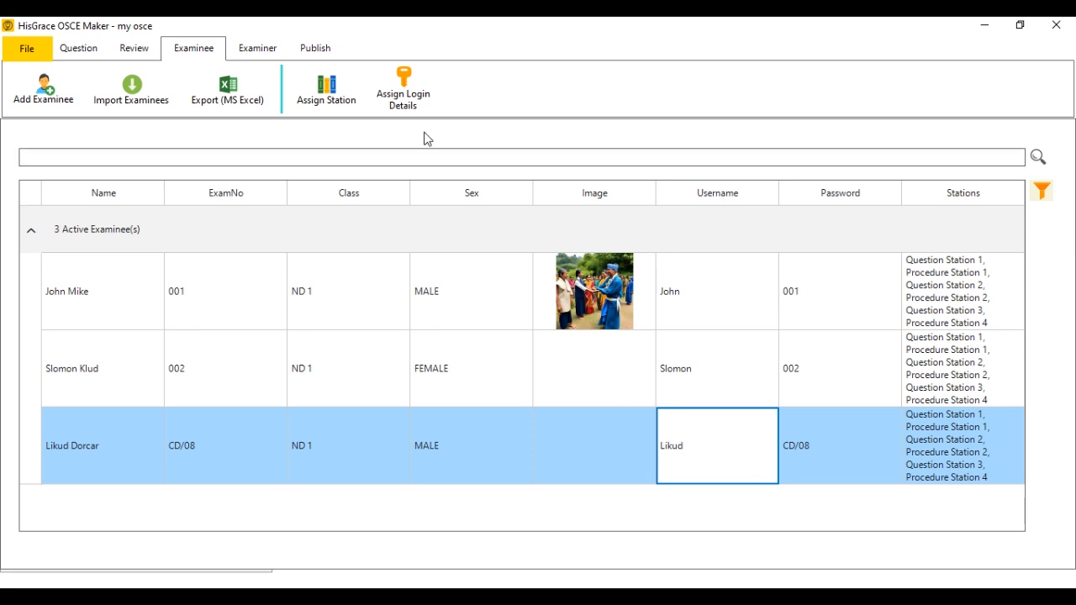
left_click(25, 48)
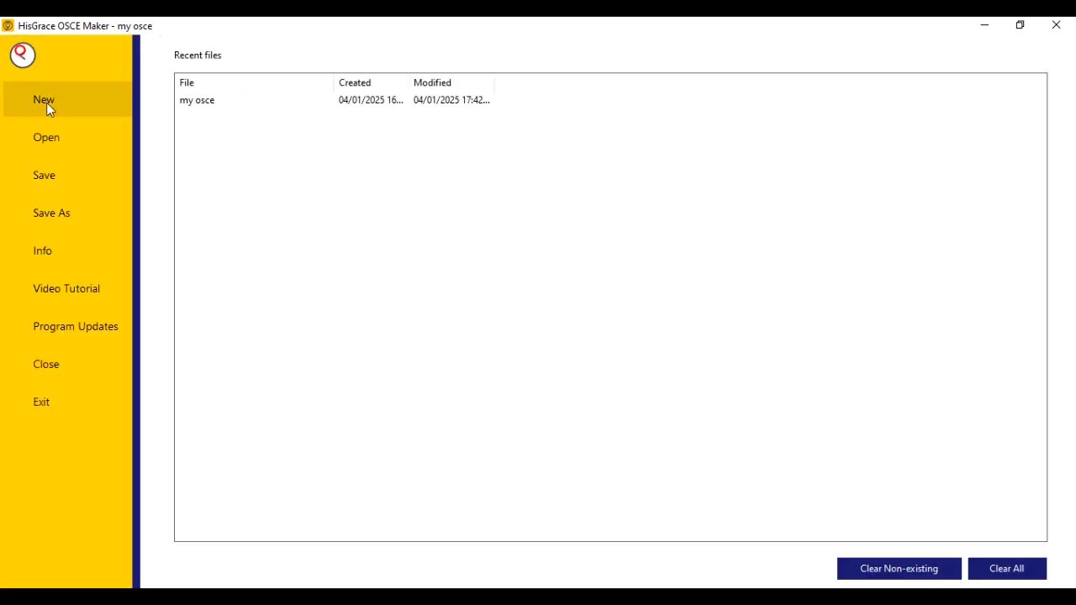
Save the OSCE project and switch to the Examiner list.
left_click(61, 179)
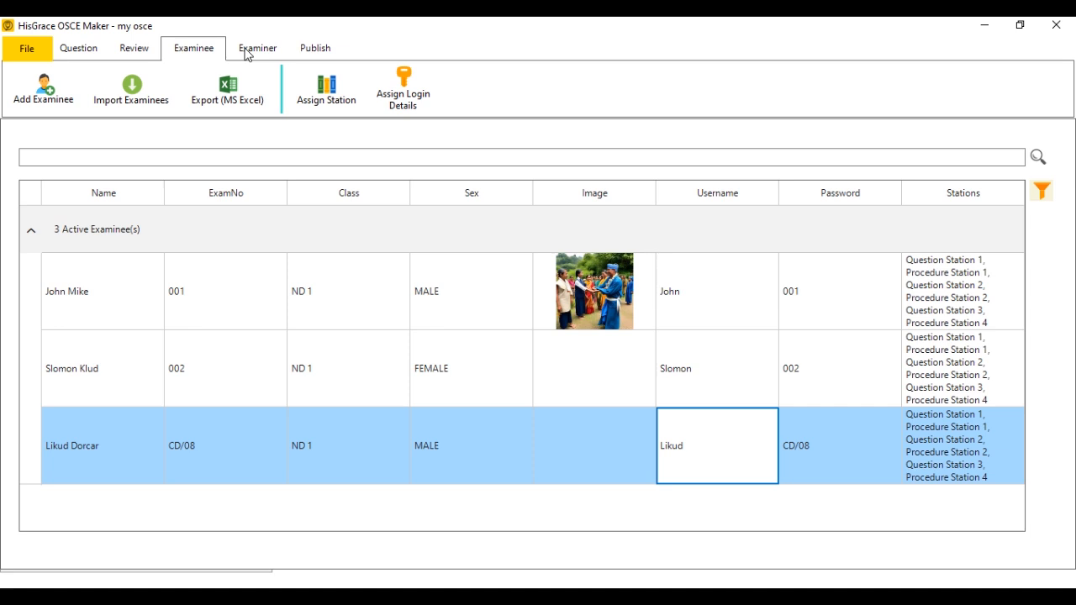
left_click(247, 54)
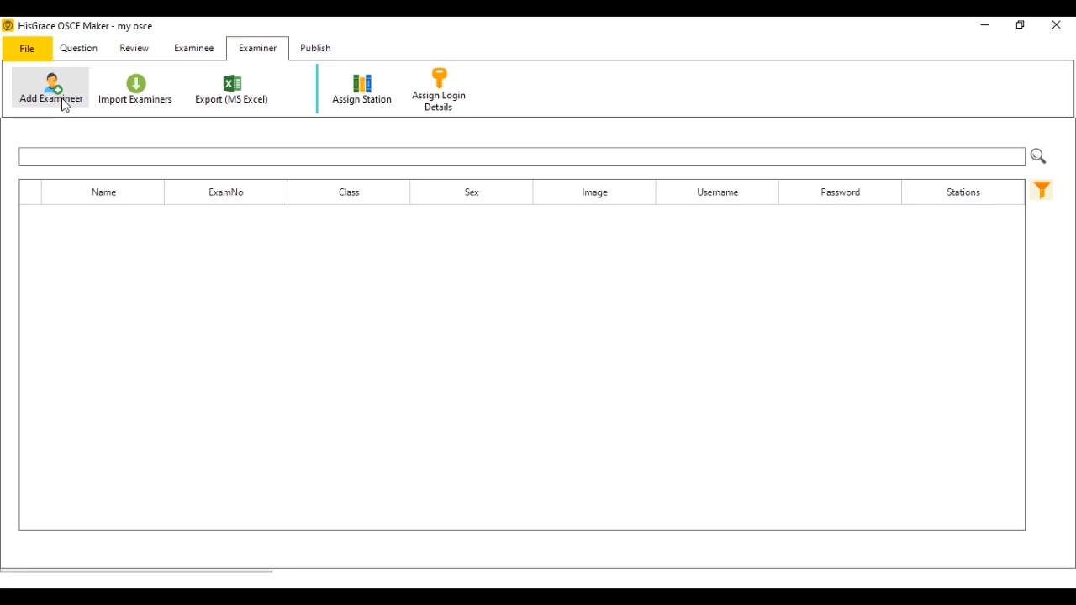
Export the empty examiner list to Excel as 'examiner' and open the file.
left_click(241, 99)
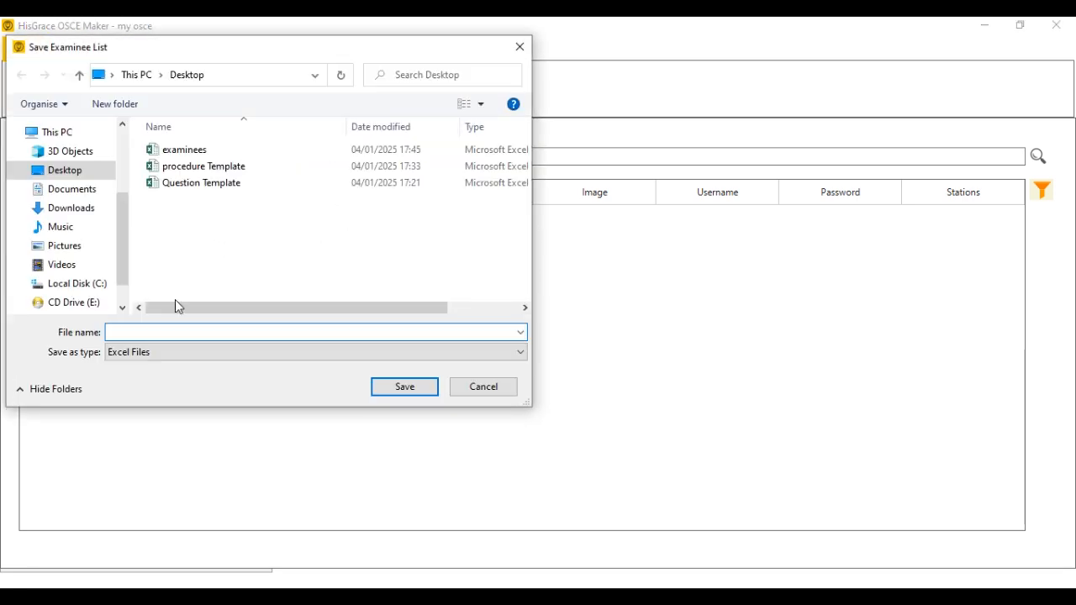
type("exam")
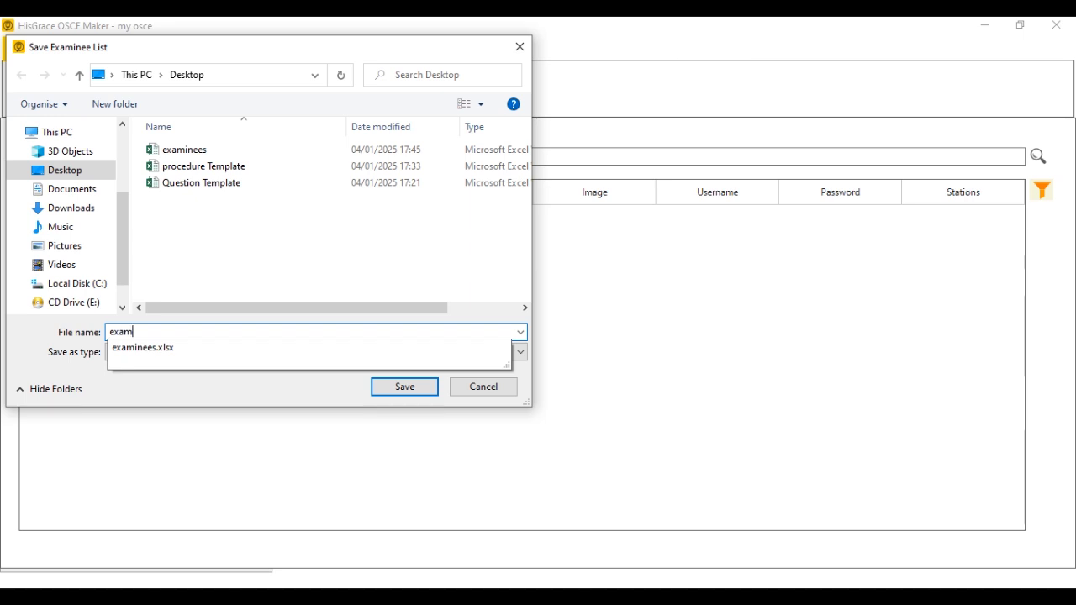
type("iners")
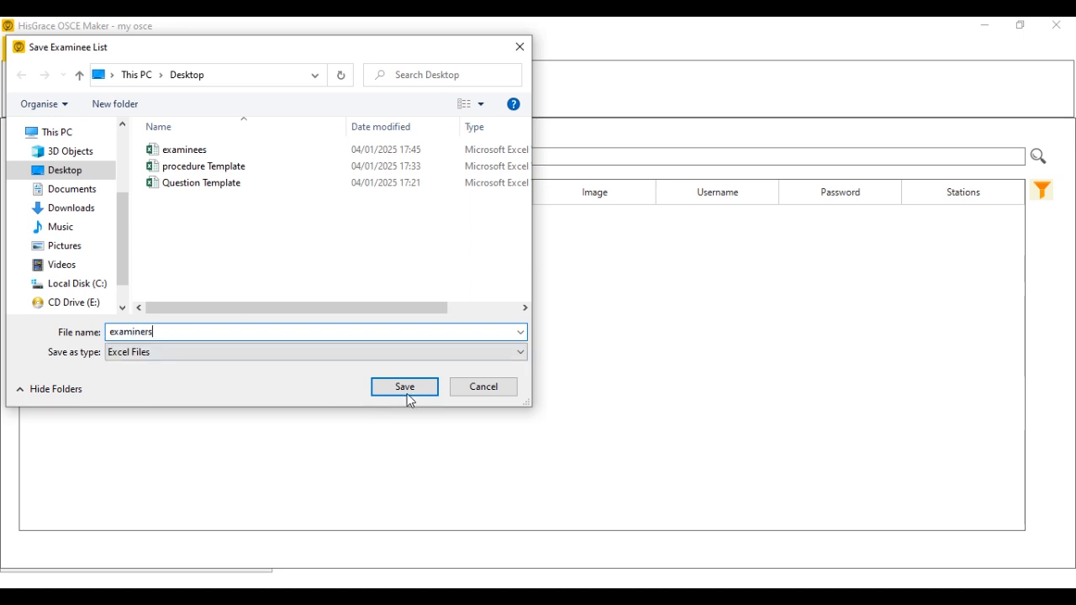
left_click(407, 388)
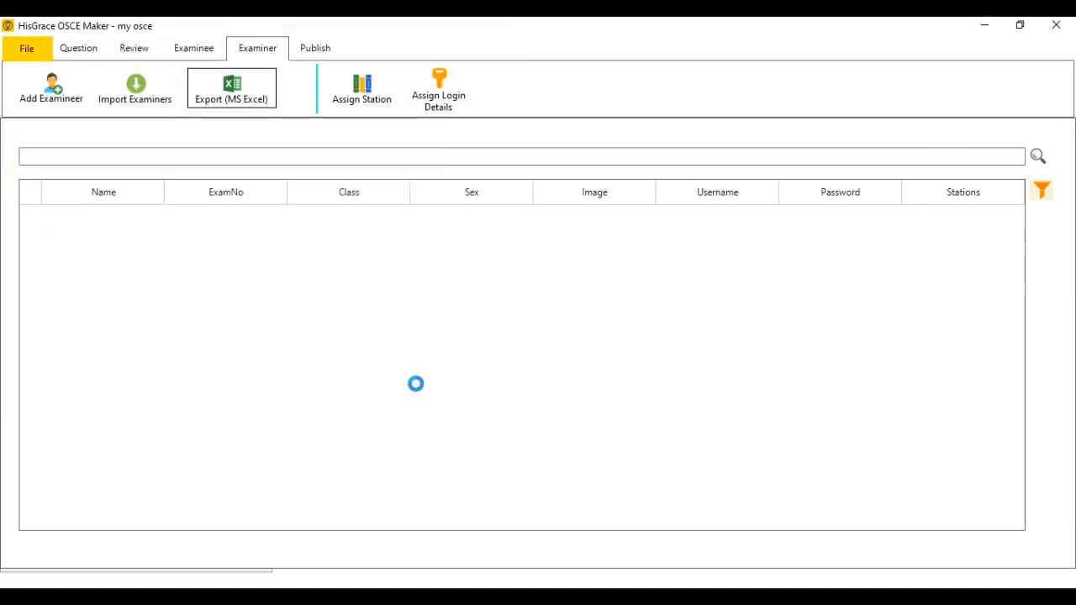
left_click(527, 363)
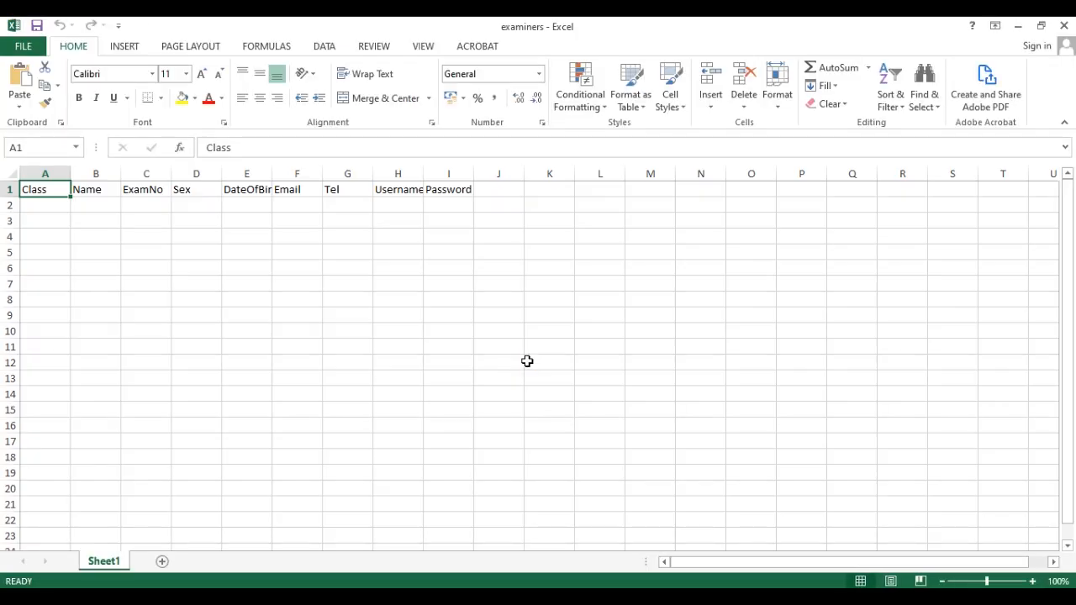
Enter the first examiner's name in row 2 with exam number MX01 and sex M.
left_click(45, 205)
left_click(96, 207)
type("Joe Biden")
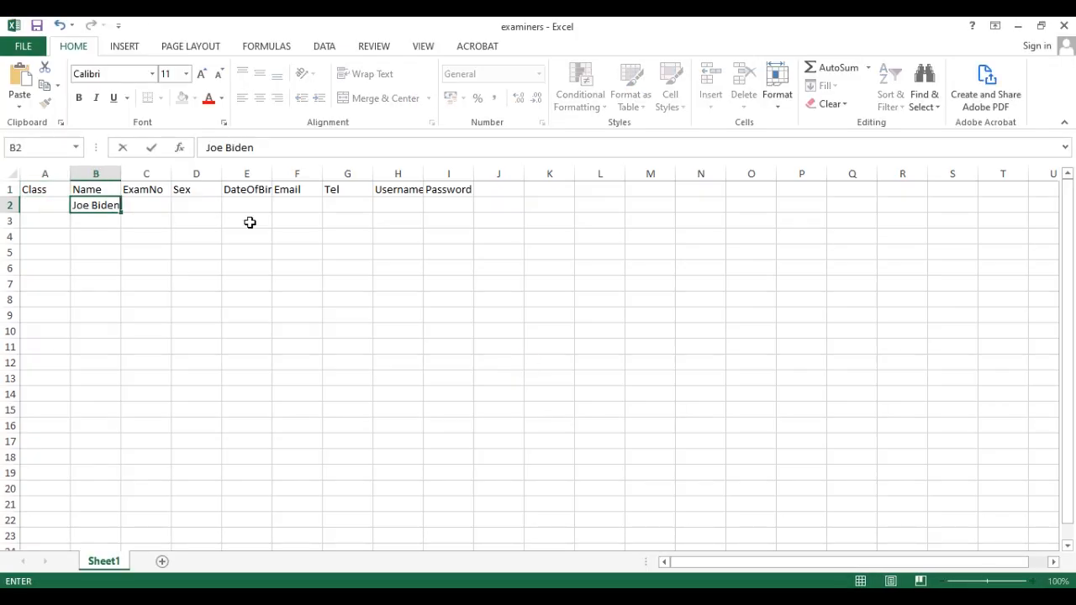
key("Tab")
type("MX0")
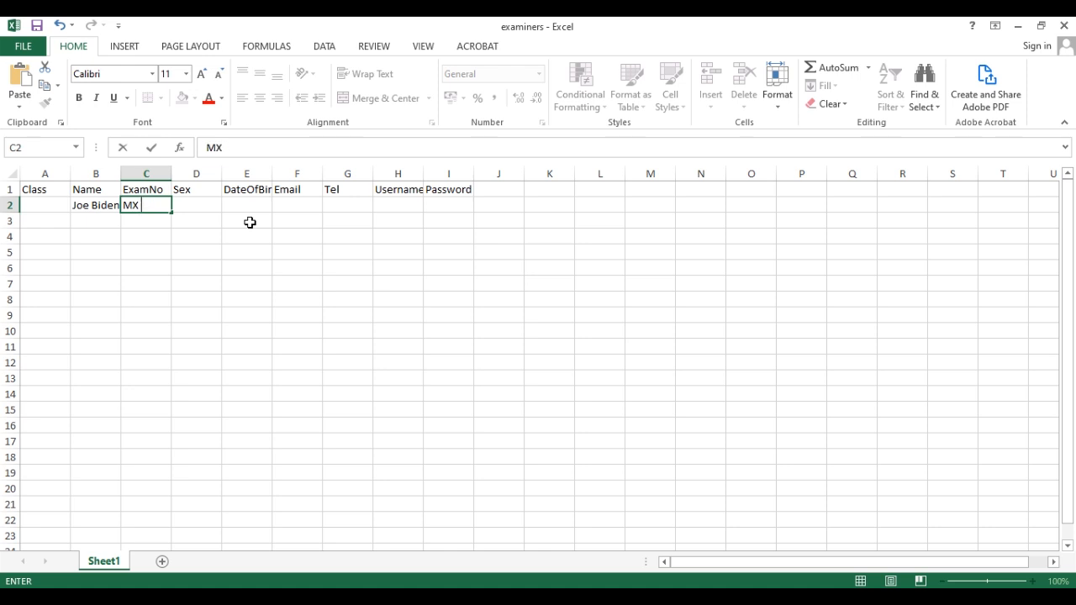
type("1")
key("Tab")
type("M")
key("Tab")
Enter the second examiner's name in row 3 with exam number MX02 and sex F.
left_click(86, 223)
type("BARRA")
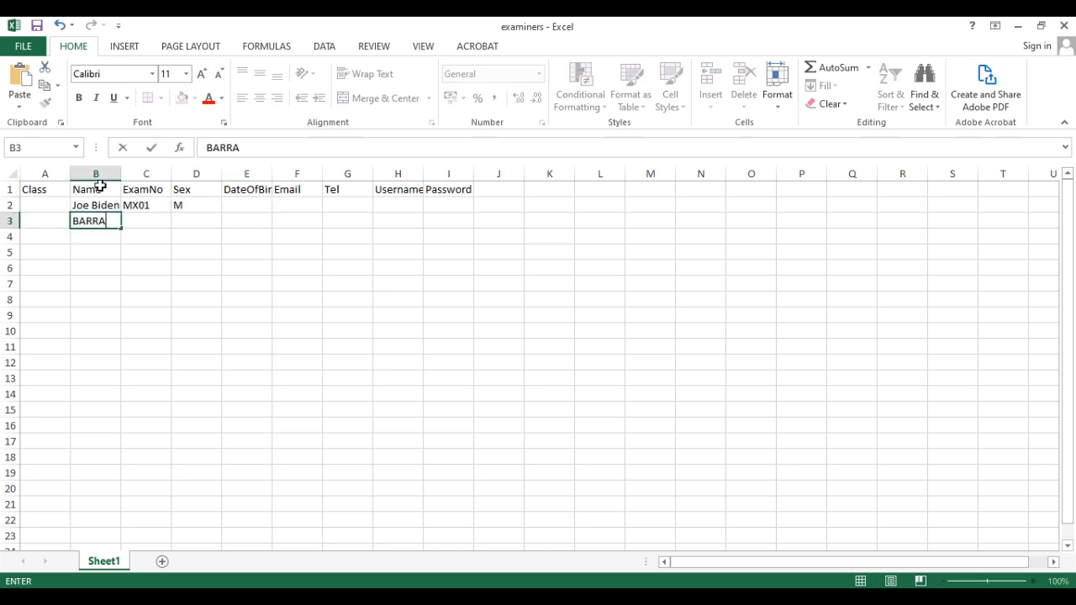
type("C G")
key("Tab")
type("MX02")
key("Tab")
type("F")
key("Tab")
Close the examiners workbook, saving the changes.
left_click(398, 220)
left_click(1063, 26)
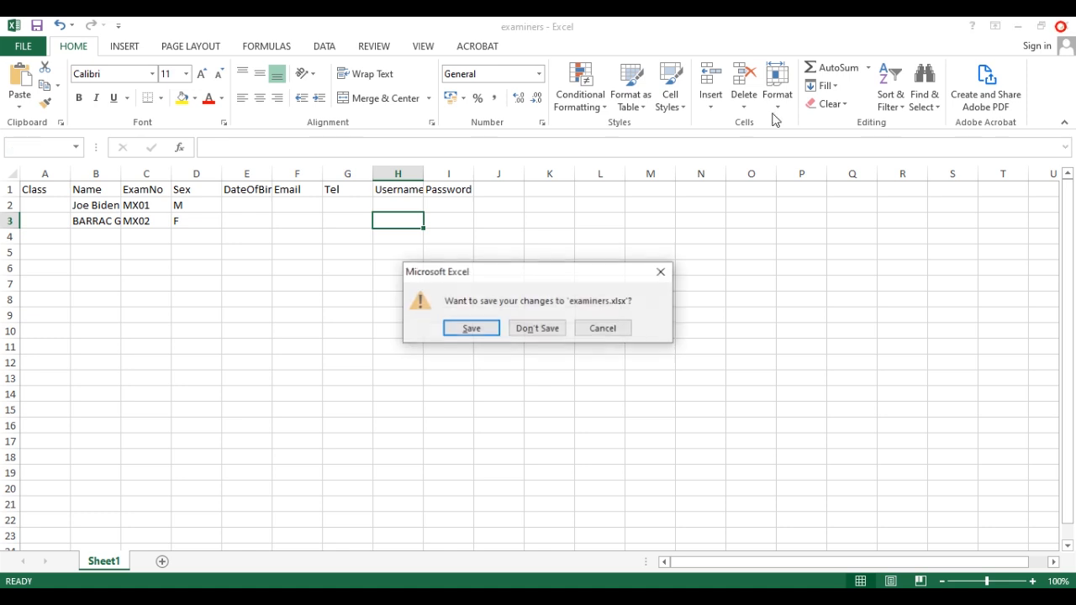
left_click(471, 329)
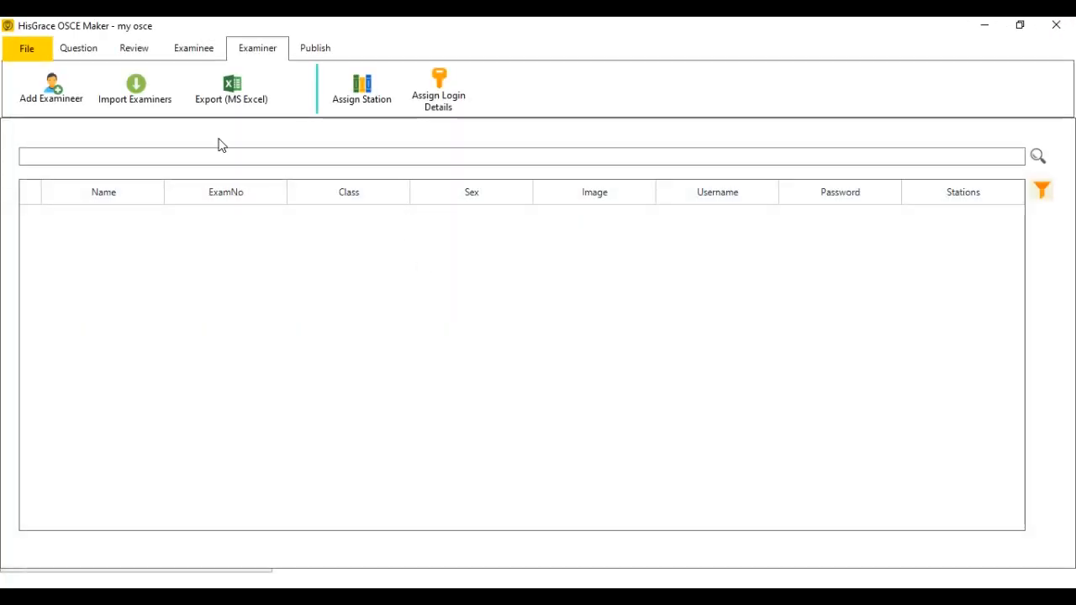
Import the two examiners, MX01 male and MX02 female, from the examiners Excel spreadsheet.
left_click(134, 89)
left_click(491, 300)
left_click(483, 336)
left_click(493, 300)
left_click(477, 329)
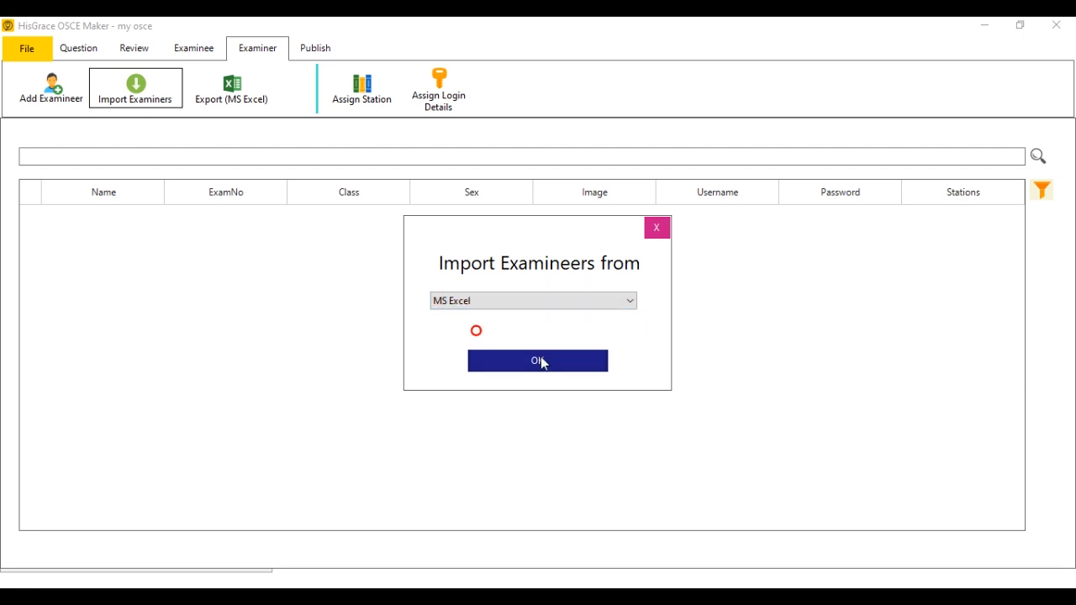
left_click(541, 359)
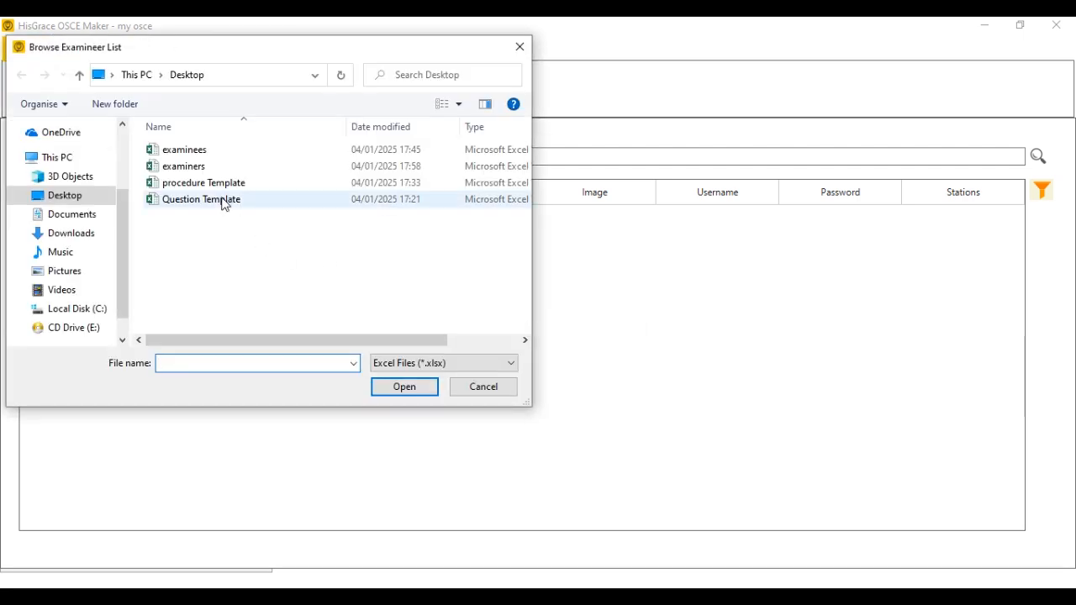
left_click(185, 151)
double_click(185, 166)
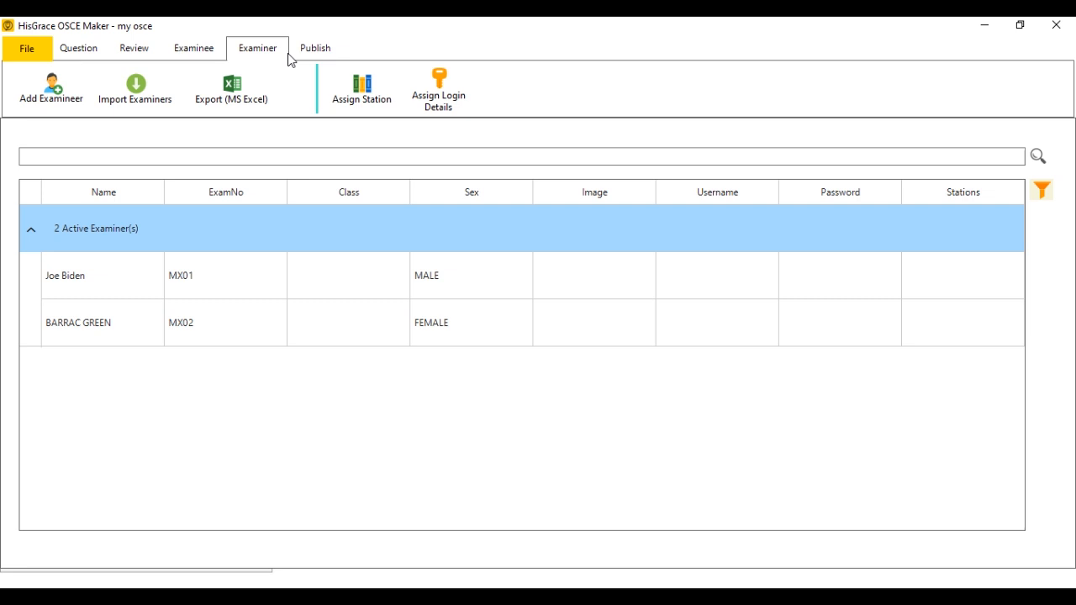
left_click(378, 98)
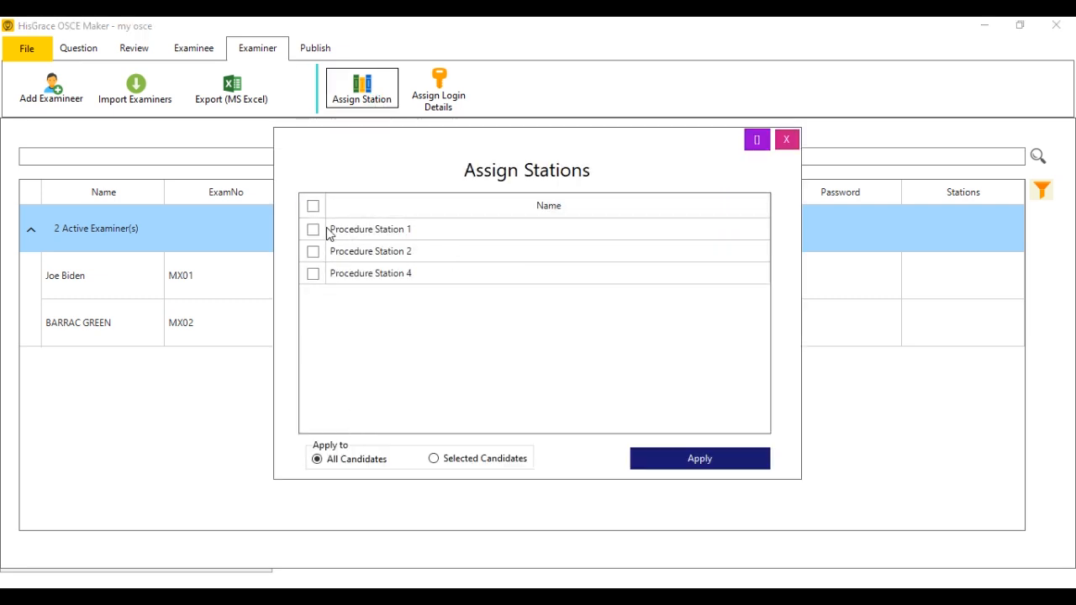
Assign Procedure Stations 1, 2 and 4 to both examiners.
left_click(312, 206)
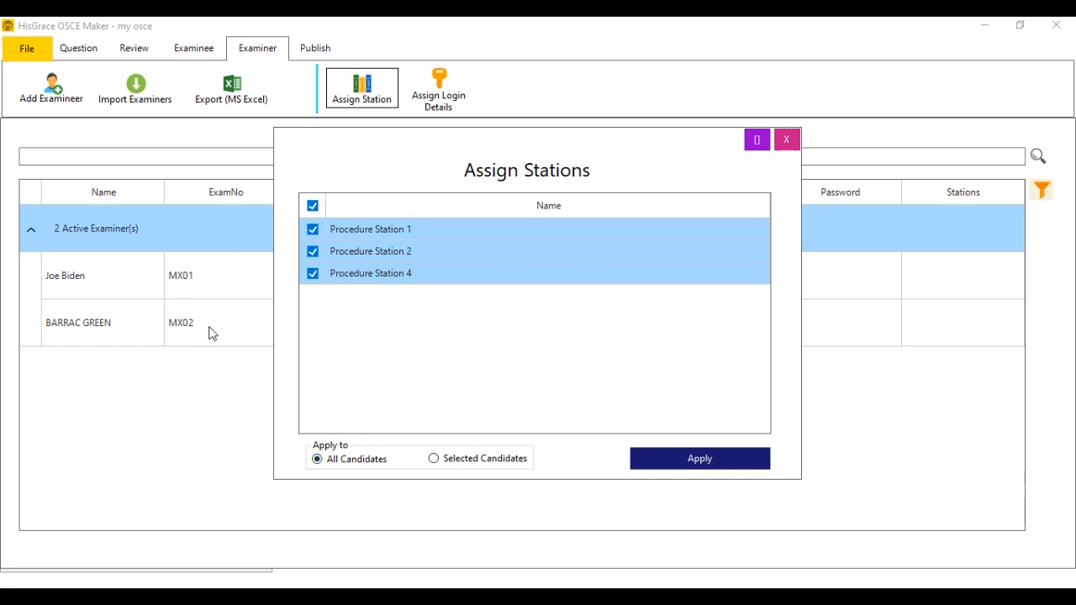
left_click(737, 460)
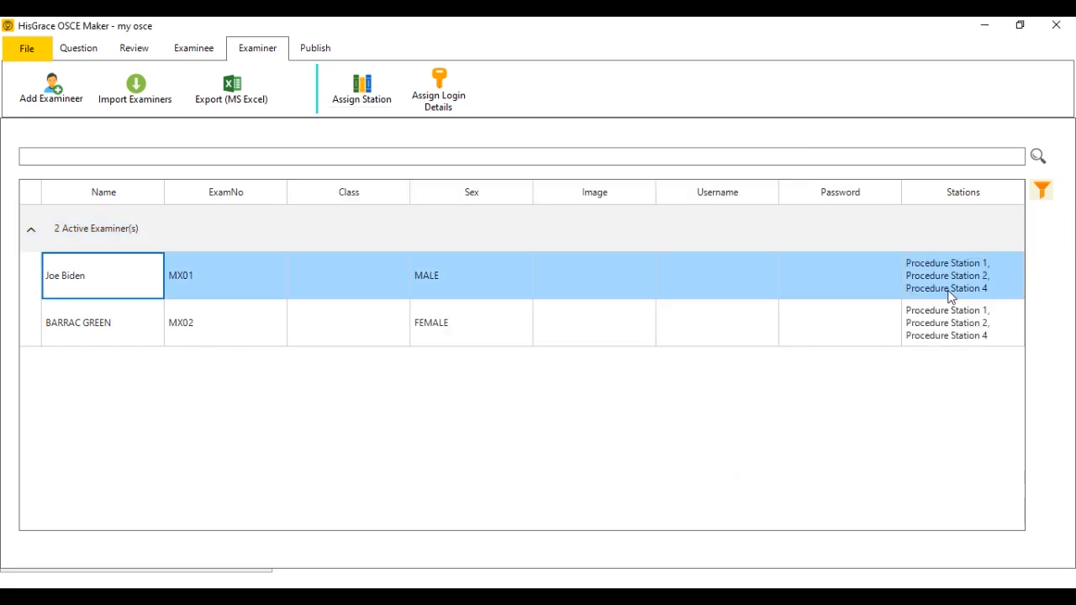
left_click(935, 326)
left_click(965, 282)
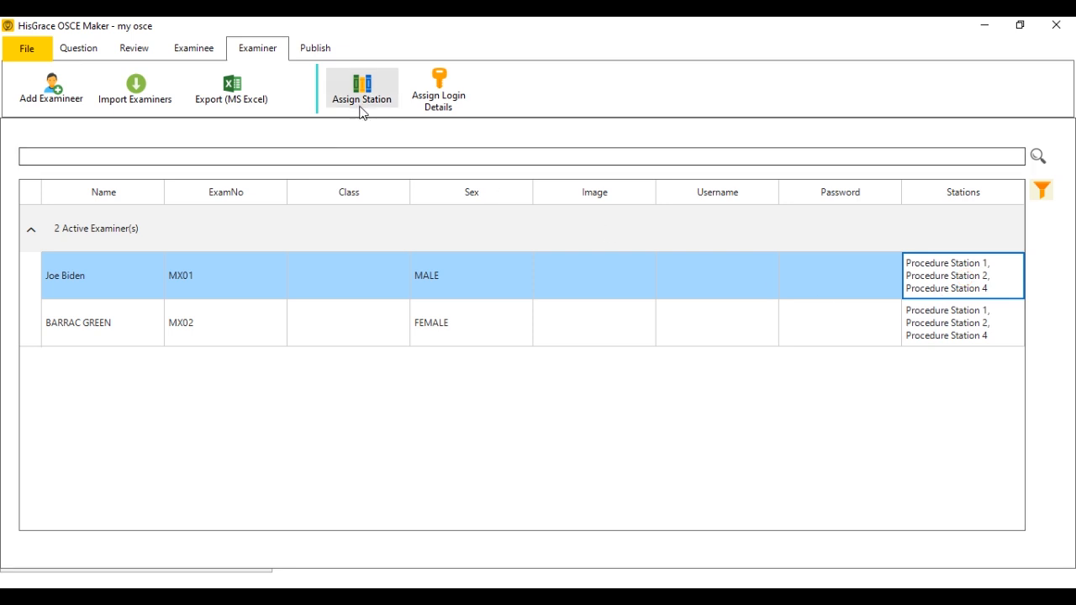
Generate both examiners' usernames and passwords from First Name and Exam No.
left_click(418, 102)
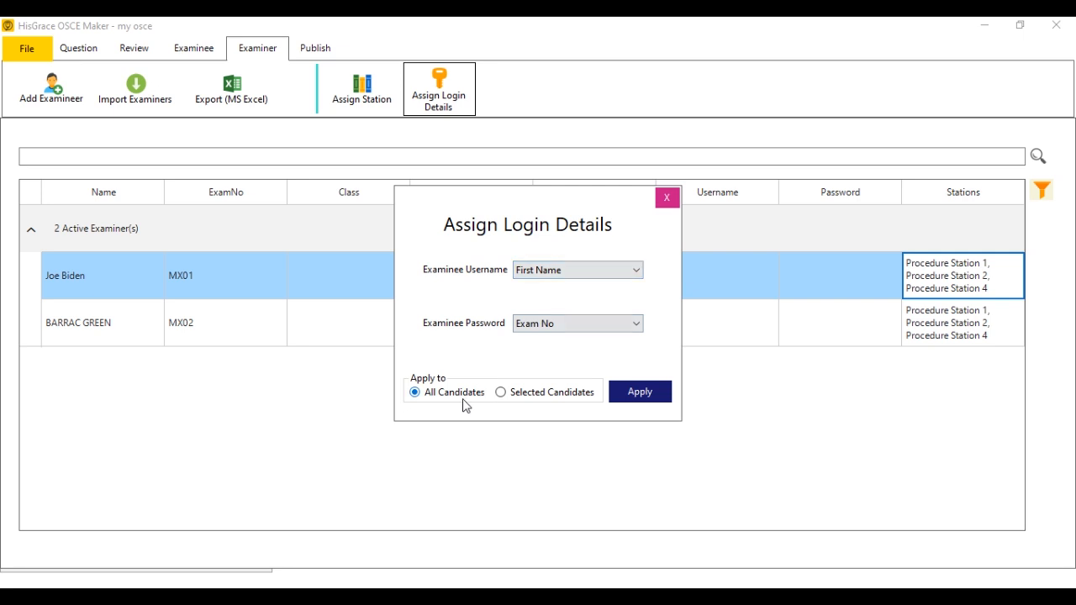
left_click(655, 394)
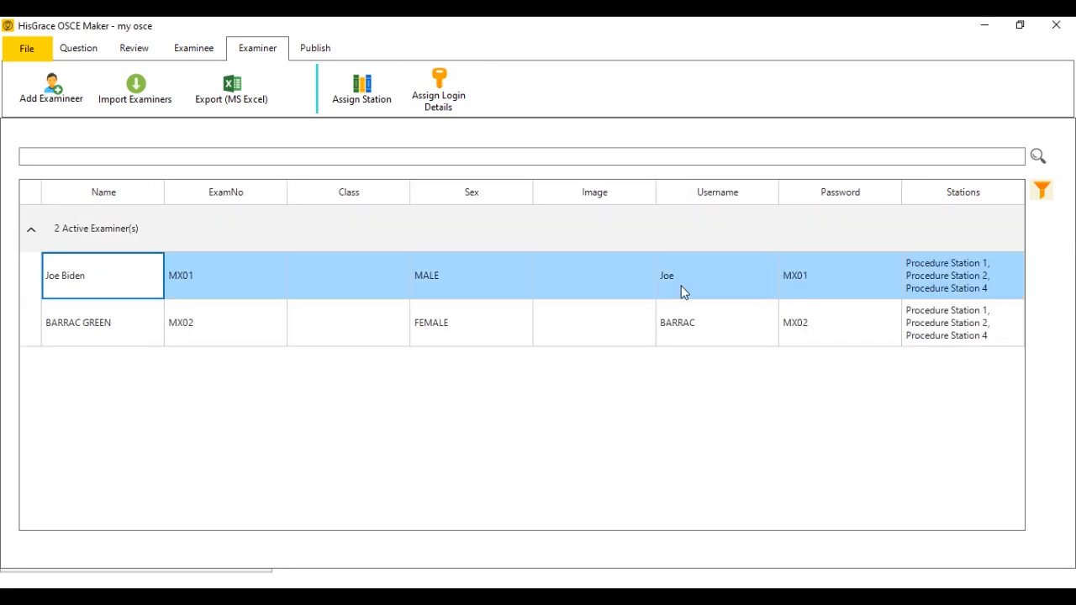
left_click(681, 286)
left_click(830, 304)
left_click(830, 328)
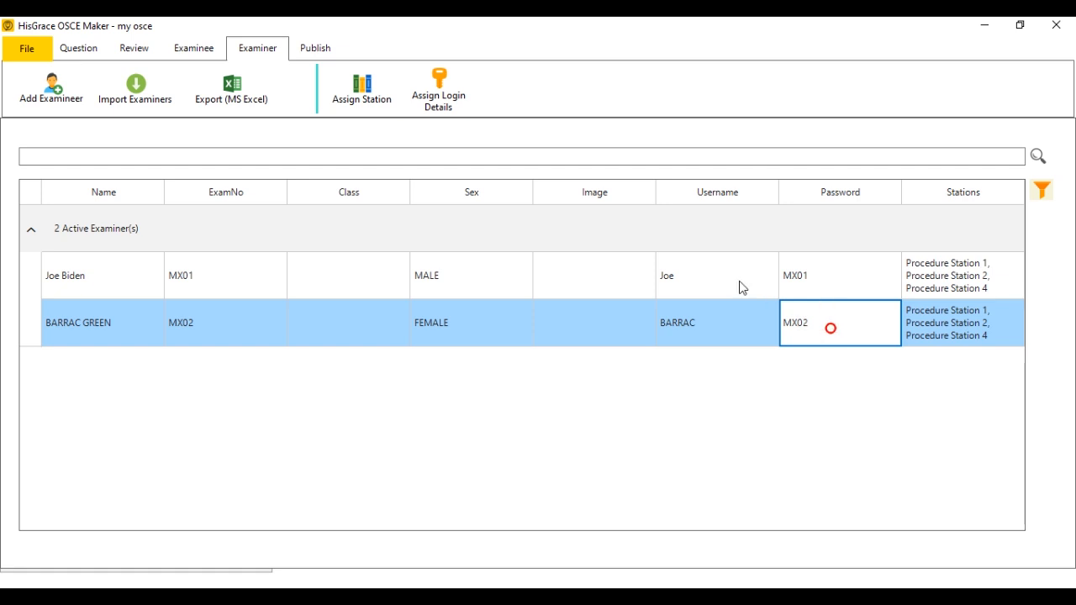
left_click(731, 277)
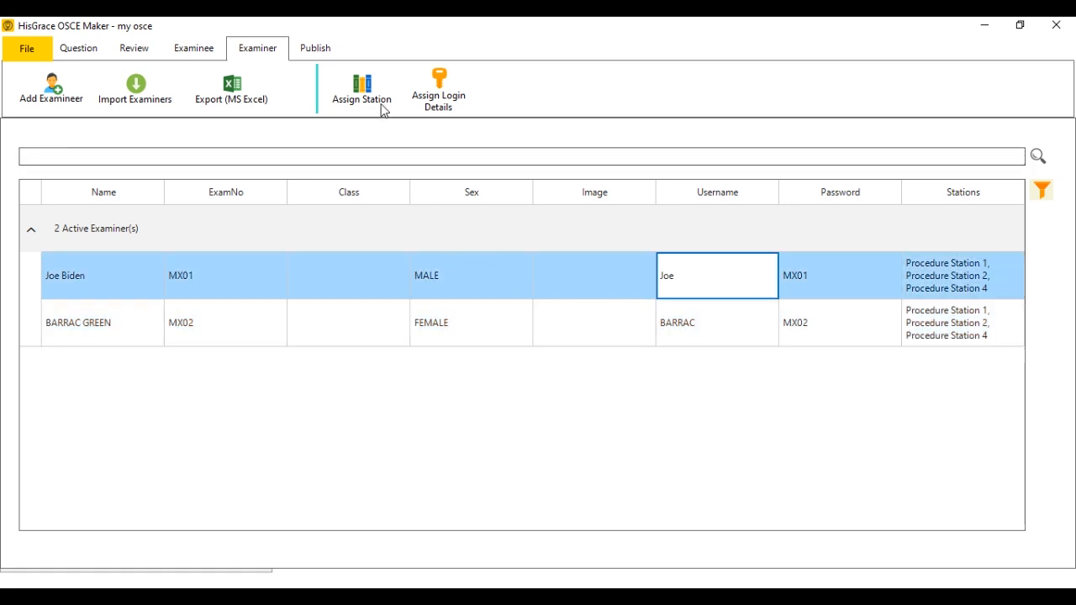
left_click(302, 54)
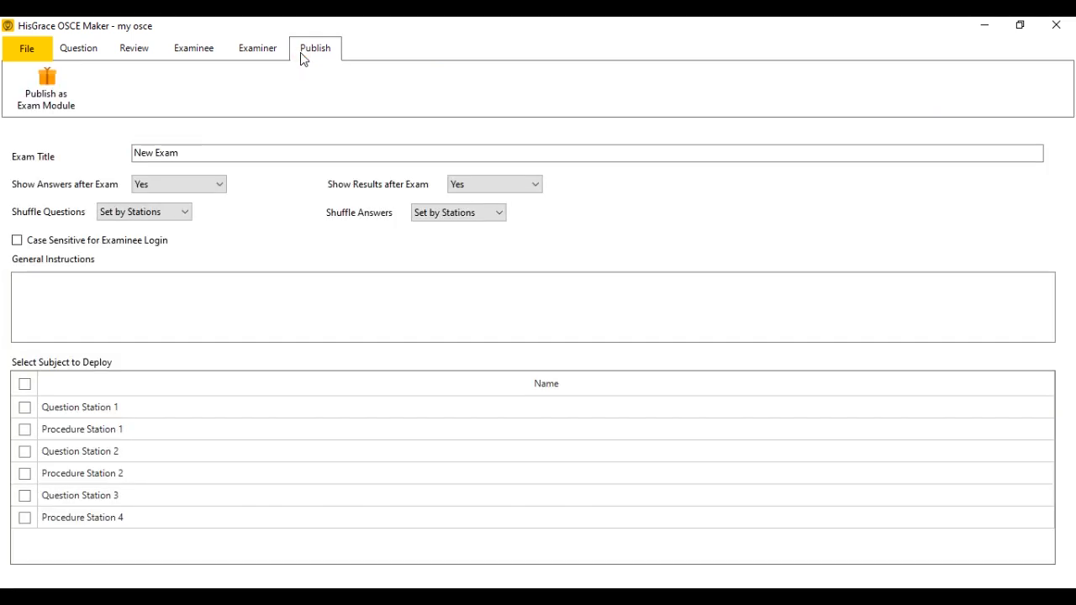
Save the project and retitle the exam SUMMER OSCE.
left_click(30, 51)
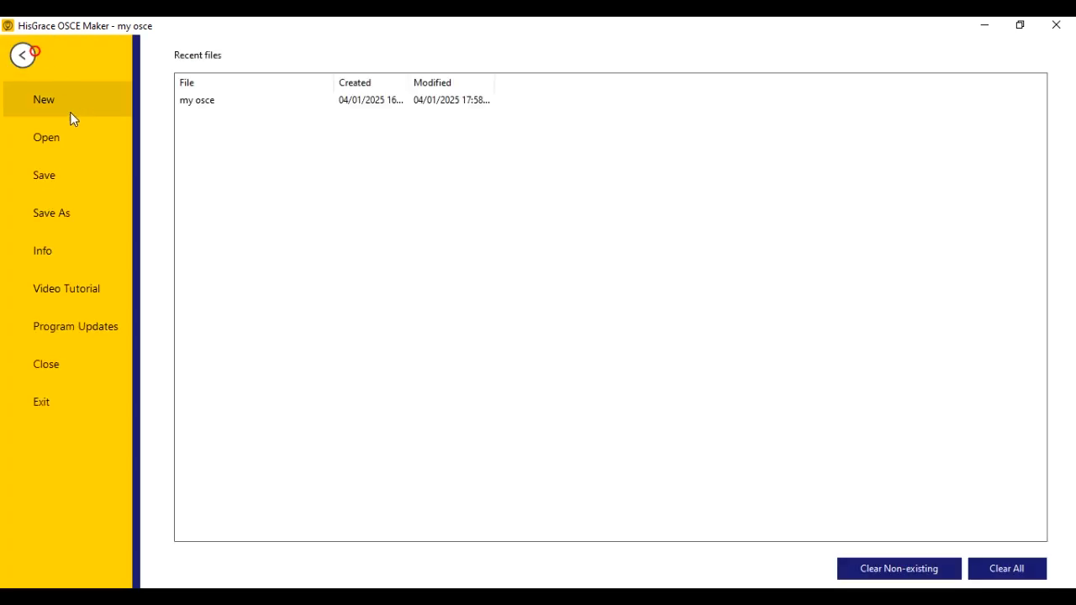
left_click(49, 175)
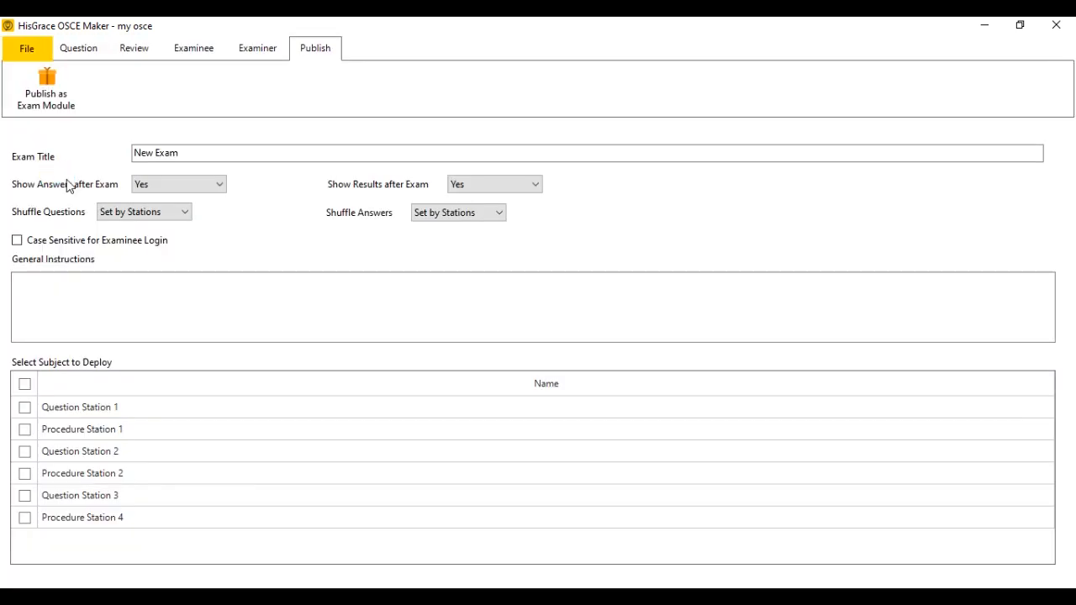
left_click(192, 153)
key("ctrl+a")
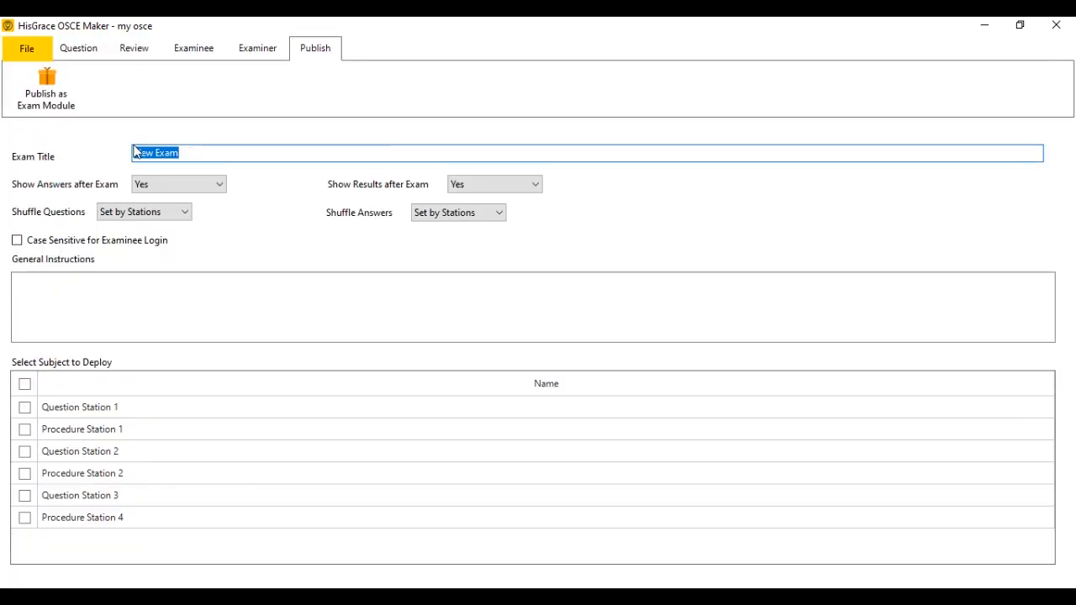
type("SUMMER OSCE")
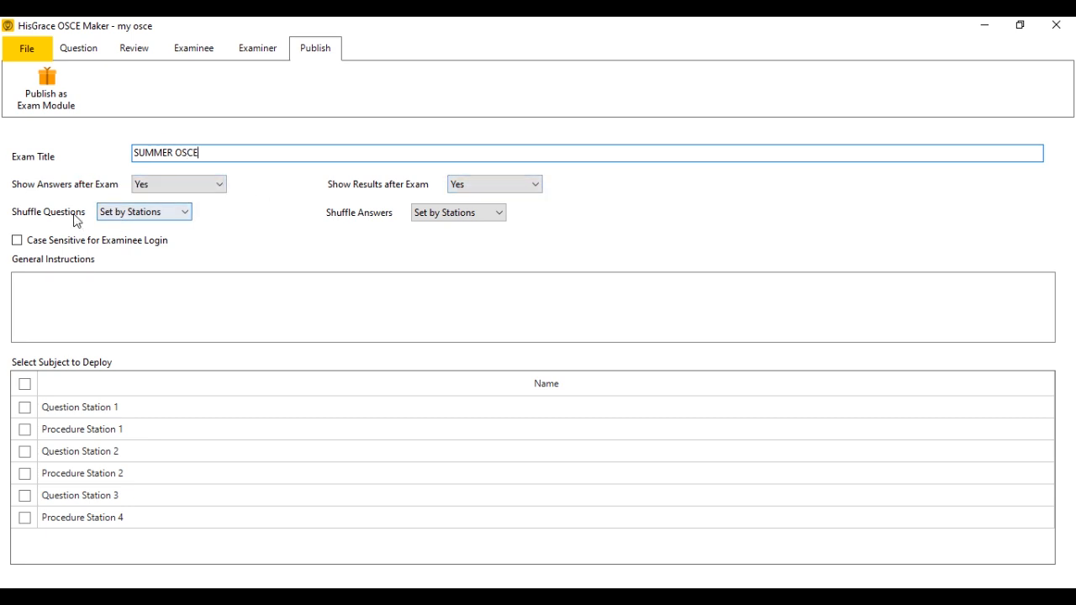
Set Show Answers after Exam to No, add a caution instruction, include all six stations, and save.
left_click(199, 187)
left_click(168, 206)
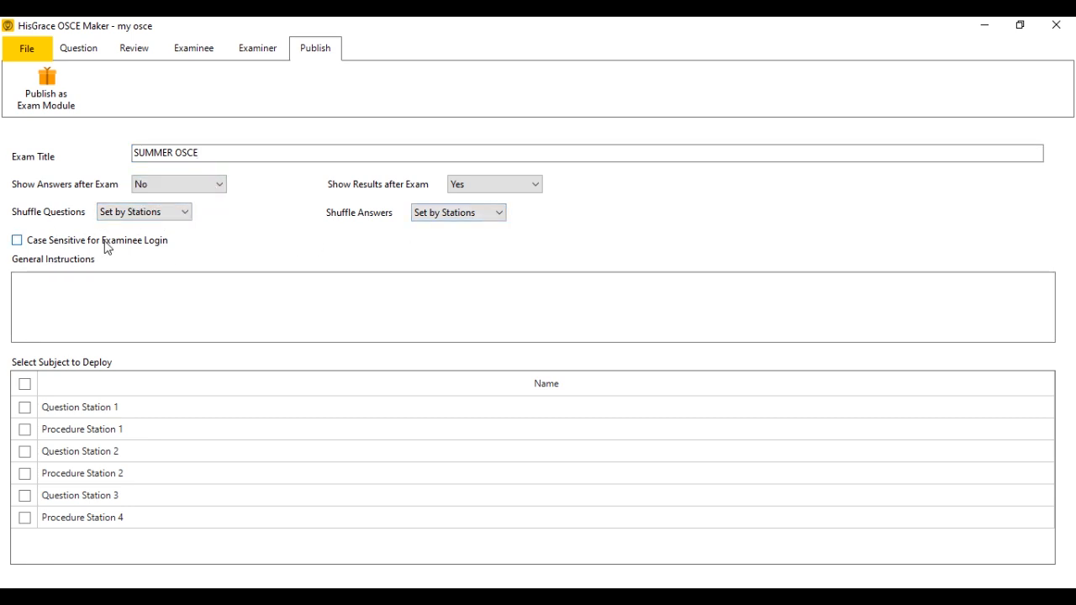
left_click(87, 295)
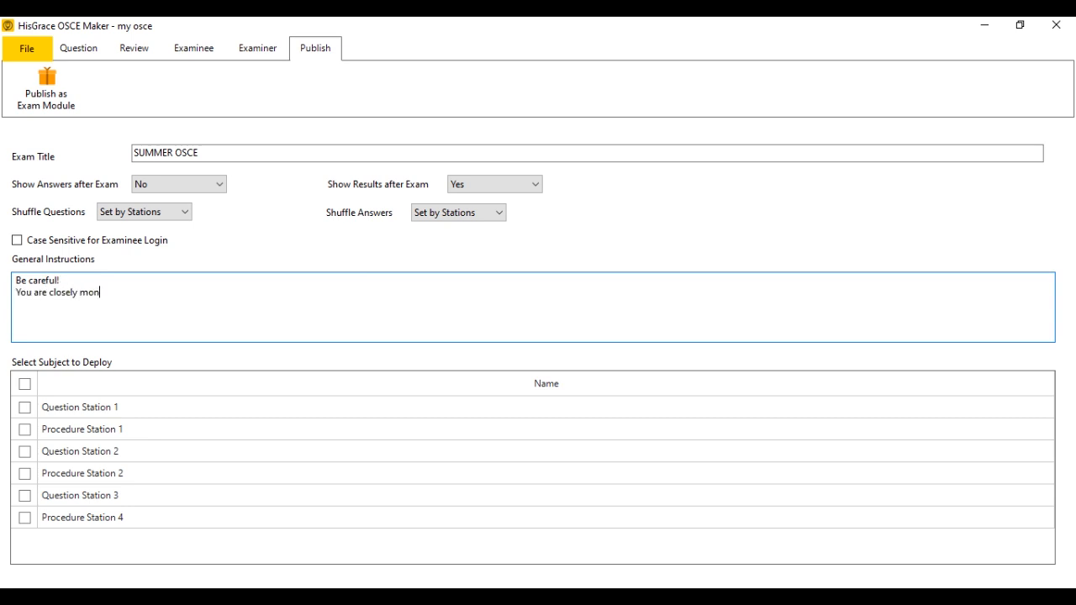
left_click(24, 383)
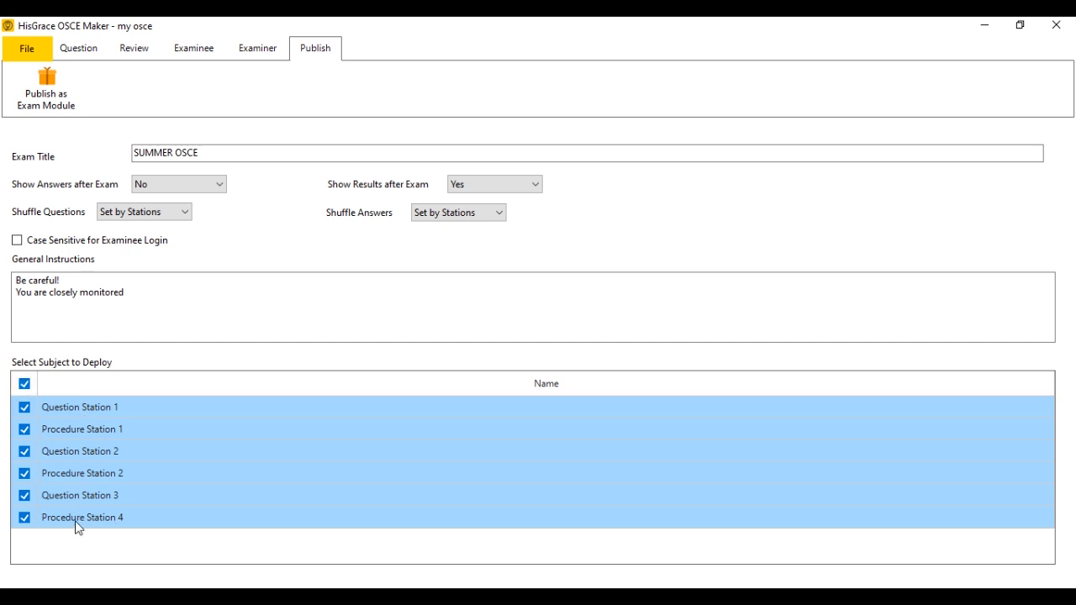
left_click(32, 50)
left_click(40, 177)
left_click(46, 93)
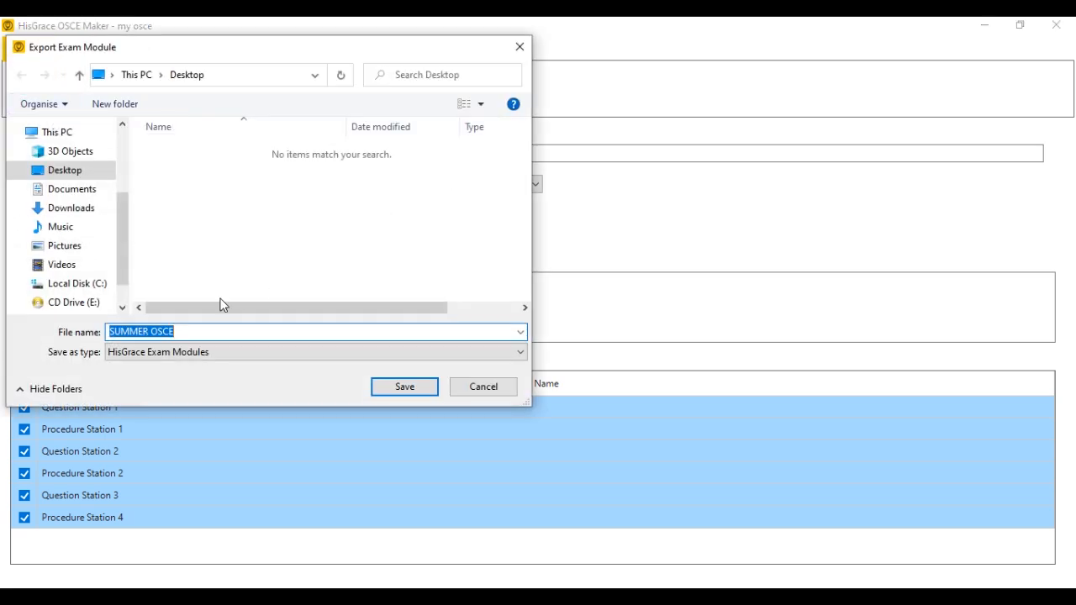
Save the SUMMER OSCE module to the Desktop, confirm the success message, and close OSCE Maker.
left_click(379, 388)
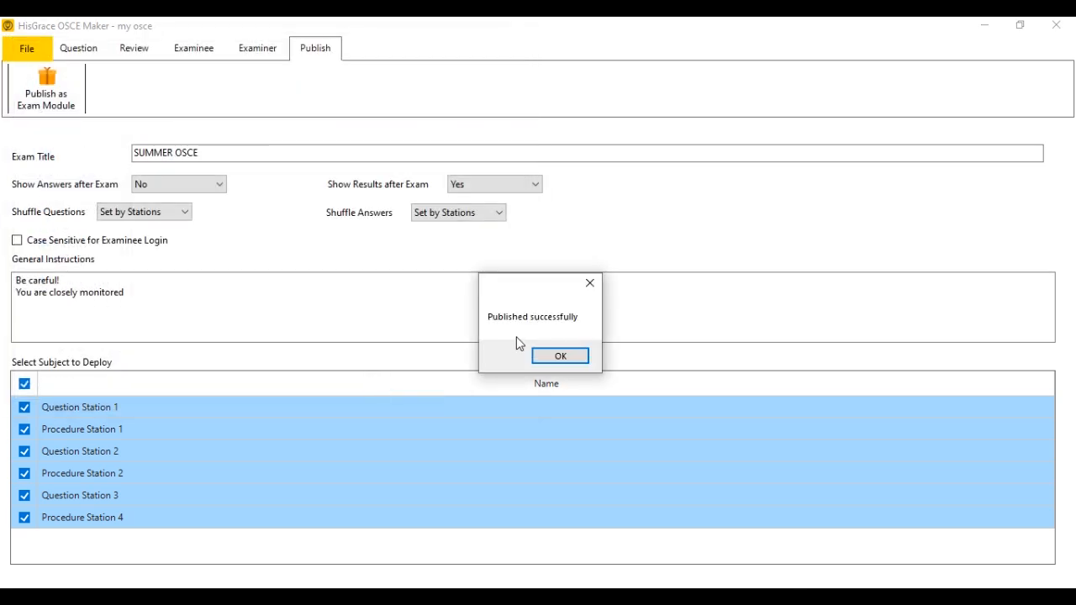
left_click(560, 356)
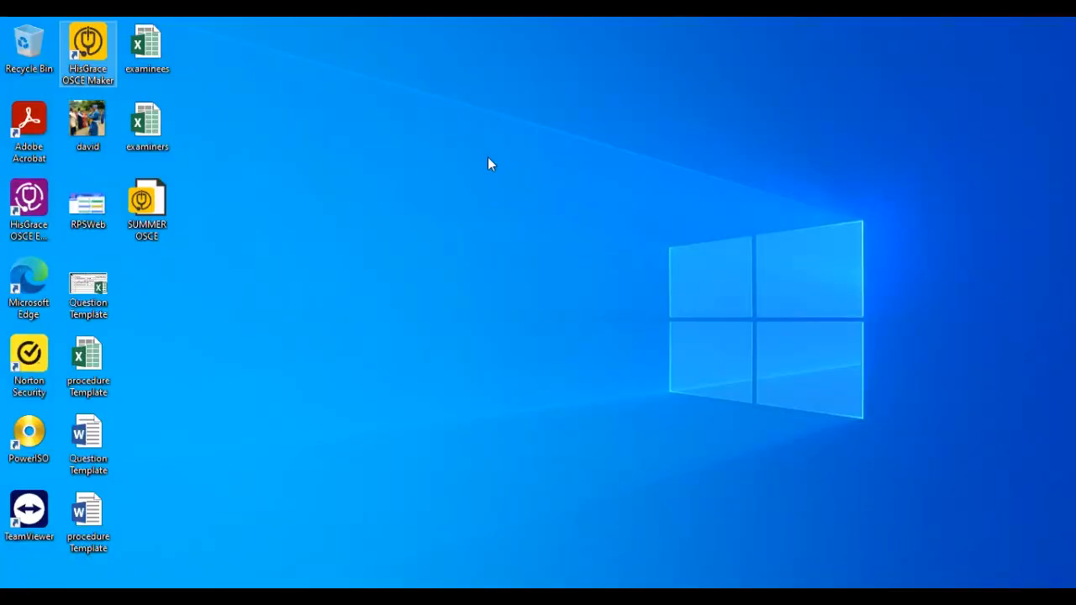
left_click(160, 210)
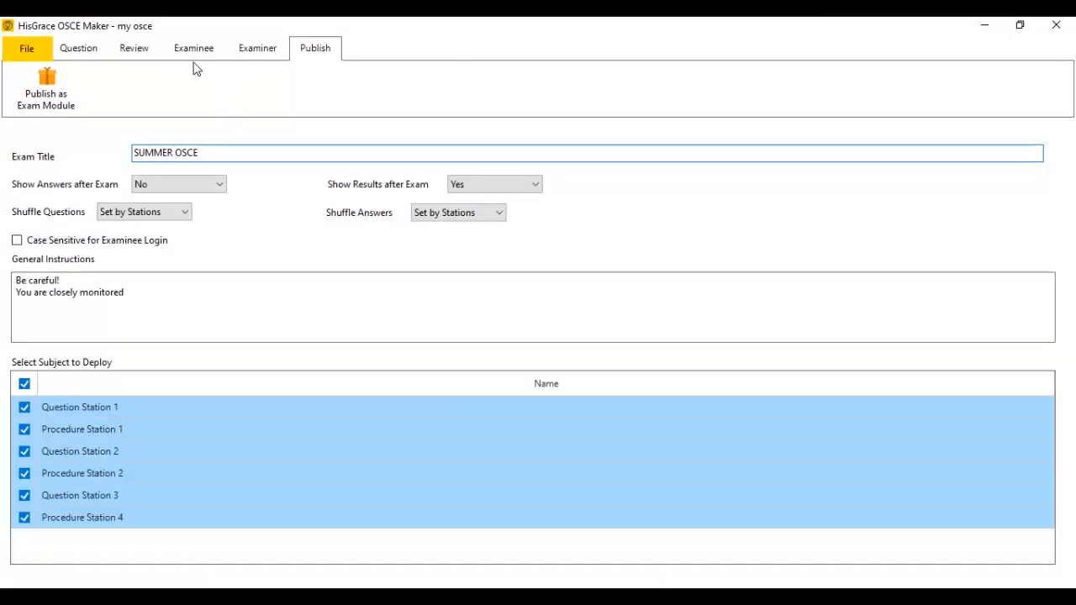
left_click(80, 48)
left_click(1056, 24)
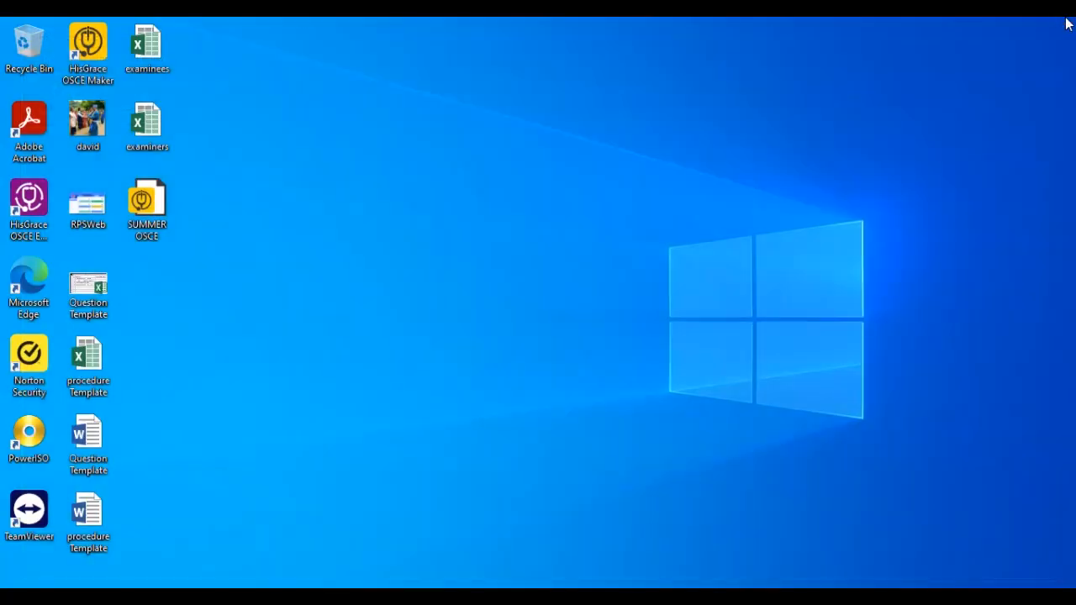